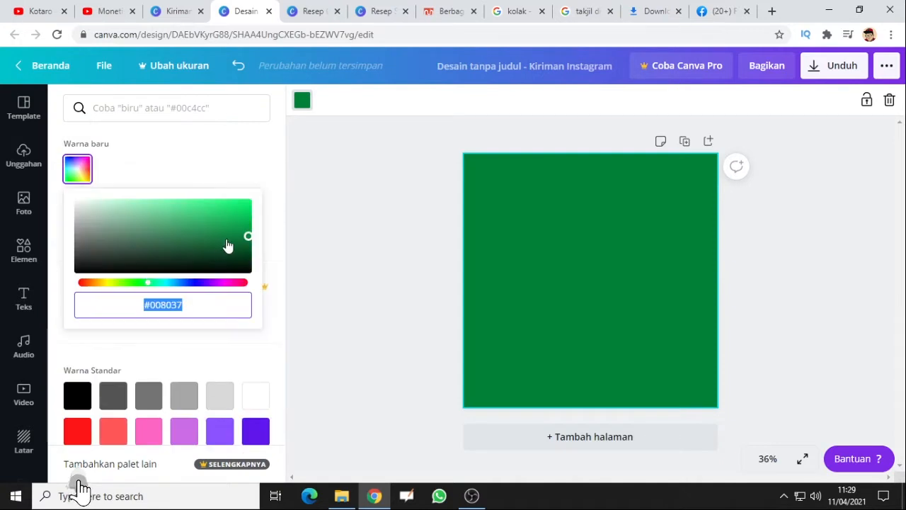
Change the page background to a darker green.
click(246, 244)
click(399, 221)
Add the "salad" text combination to the page and delete its body paragraph.
click(7, 300)
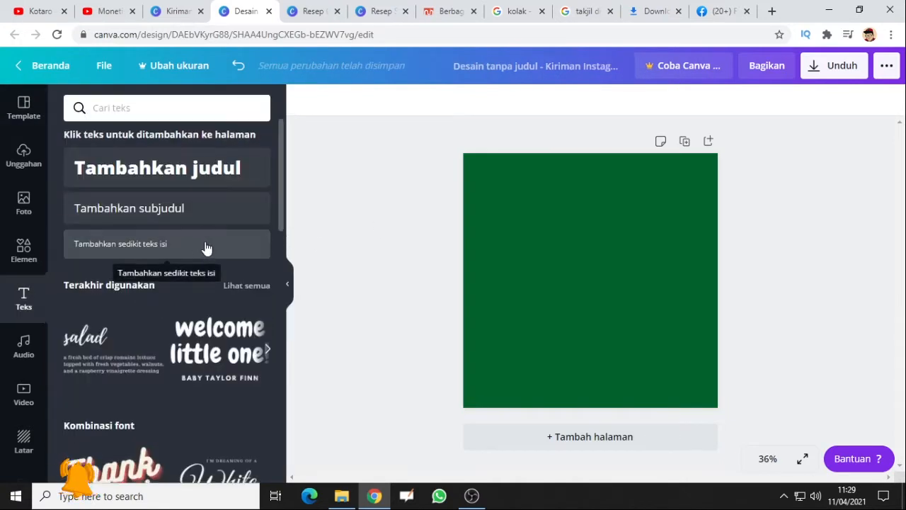
scroll(90, 284, down, 1)
click(88, 287)
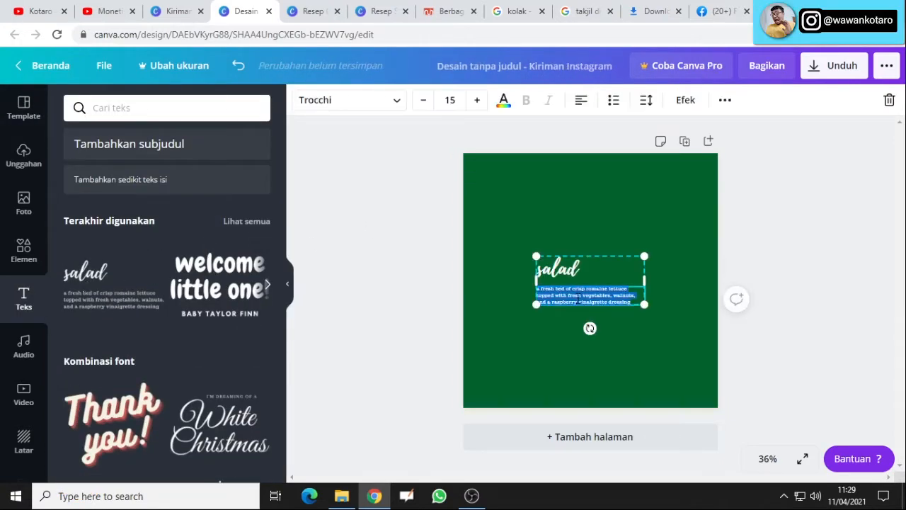
click(683, 241)
click(771, 458)
click(768, 307)
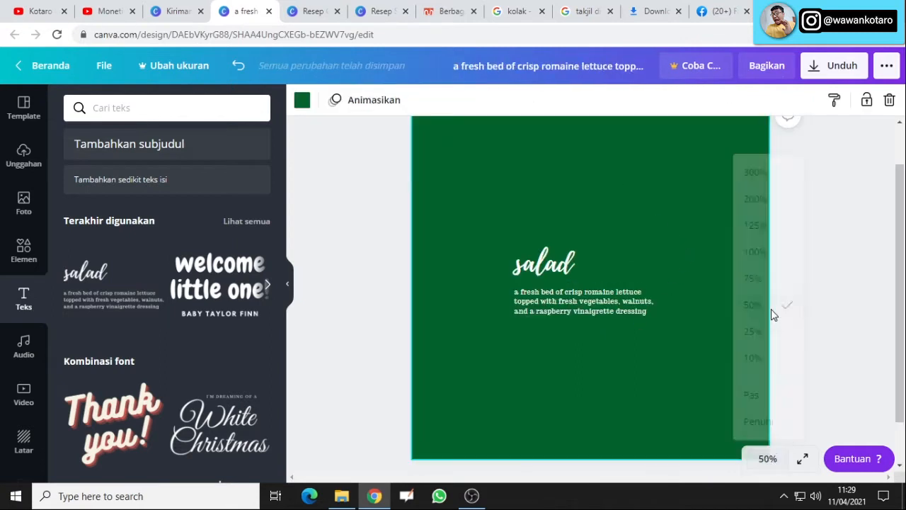
click(625, 304)
key(Delete)
Replace the remaining heading text with "Ramadhan" and enlarge it.
double_click(553, 259)
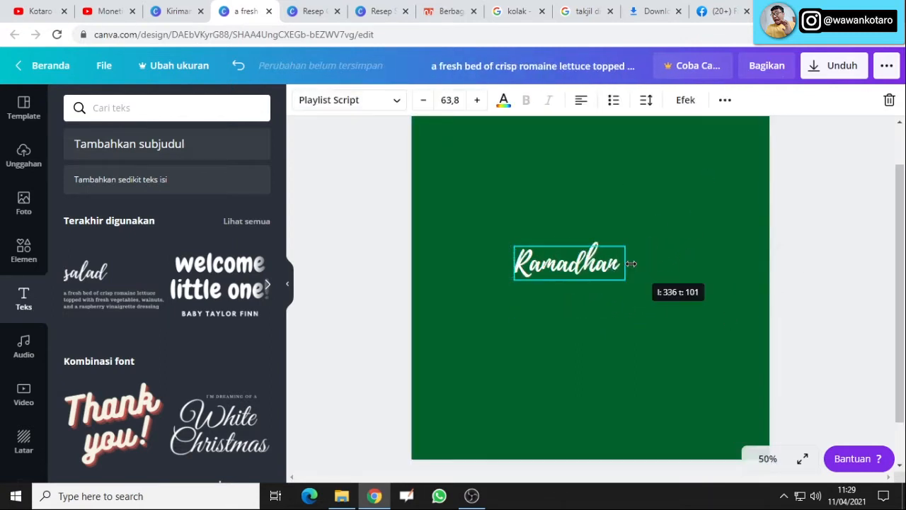
drag(623, 248, 690, 221)
click(572, 174)
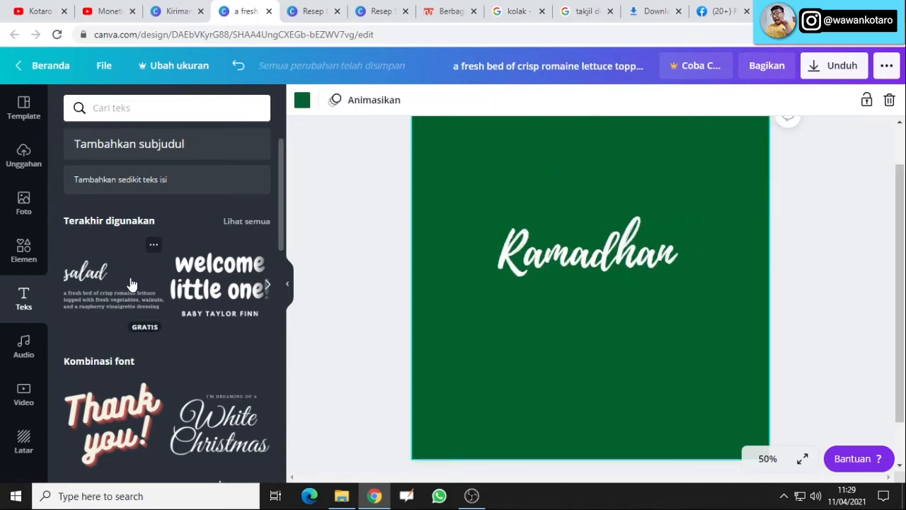
Add a subheading reading "Marhaban" below the Ramadhan text.
click(142, 144)
text(Marhab)
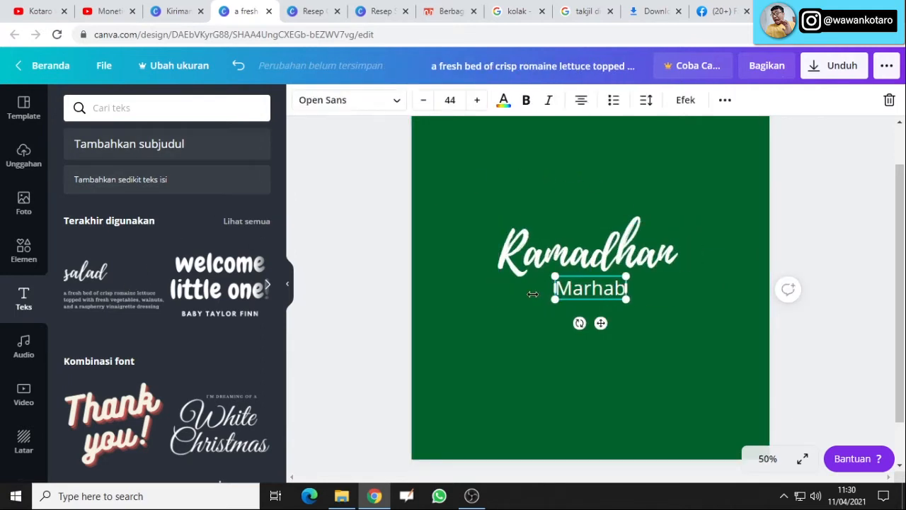
text(an)
Make the "Marhaban" text bold in Open Sans and tighten its letter spacing.
double_click(605, 287)
click(354, 103)
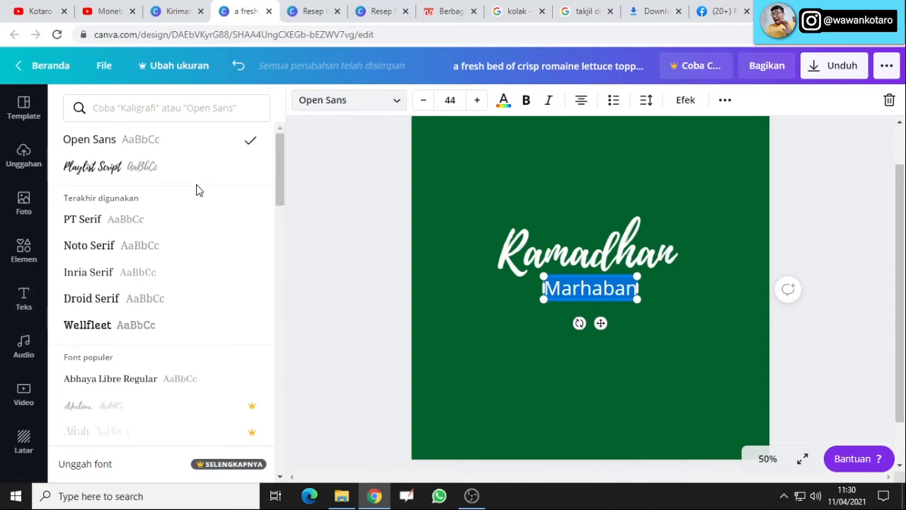
click(115, 325)
click(91, 139)
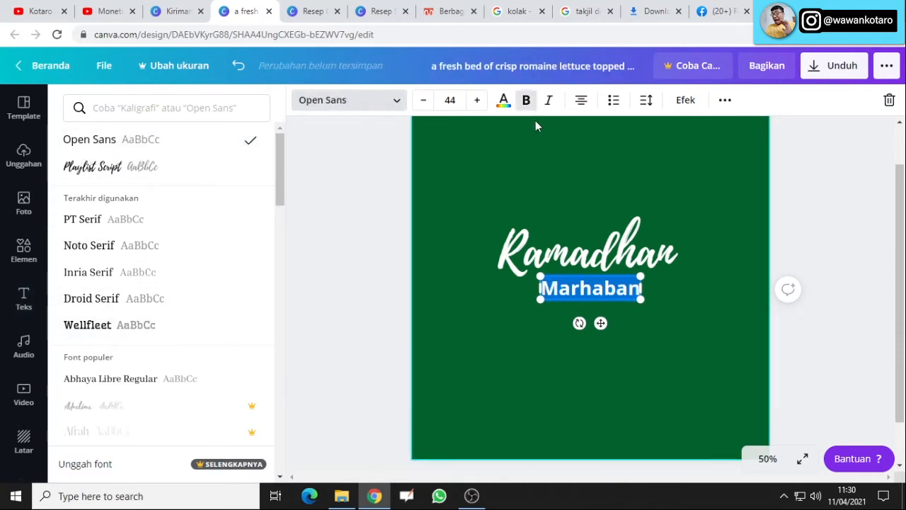
click(647, 100)
click(735, 147)
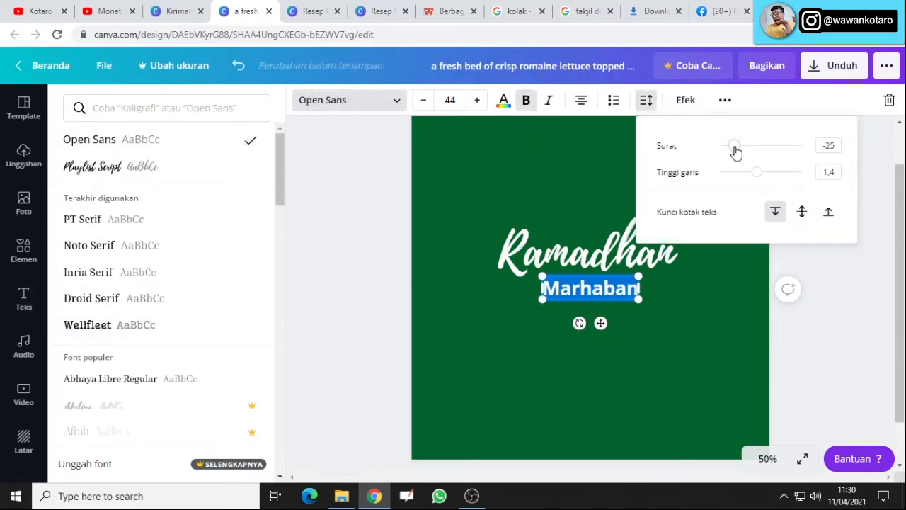
click(614, 312)
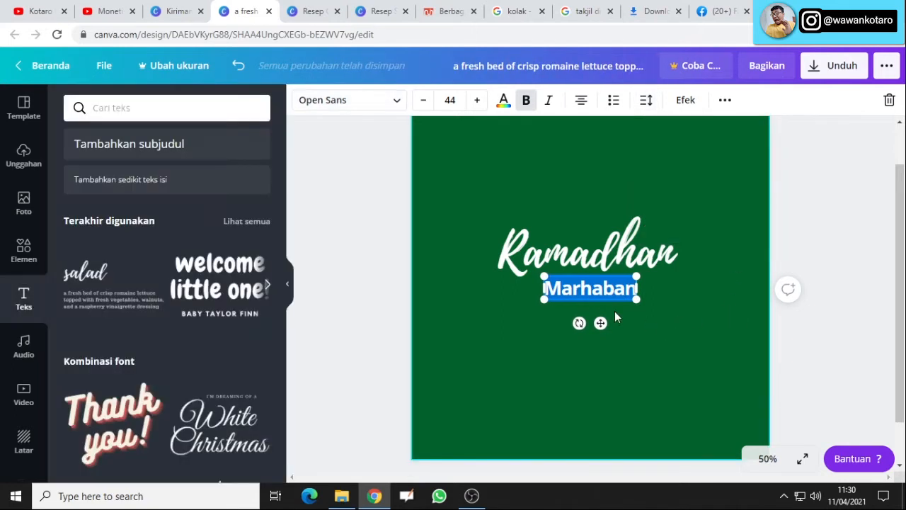
Shrink the "Marhaban" text and place it against the upper part of the Ramadhan lettering.
drag(601, 323, 602, 258)
drag(636, 214, 589, 236)
click(646, 214)
click(701, 213)
Try extending the small text to "Marhaban ya" and resizing it, and undo these changes.
click(583, 231)
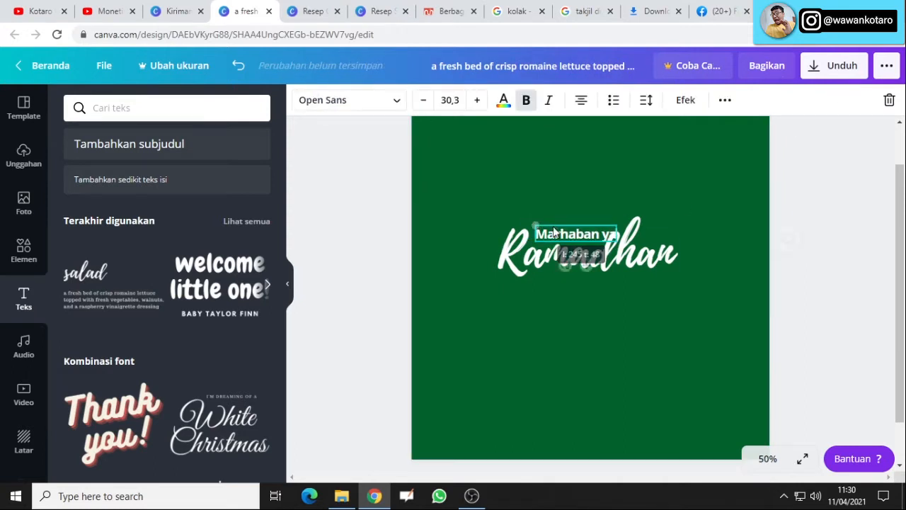
drag(599, 237, 581, 231)
key(ctrl+z)
key(ctrl+z)
key(ctrl+z)
click(655, 209)
click(656, 183)
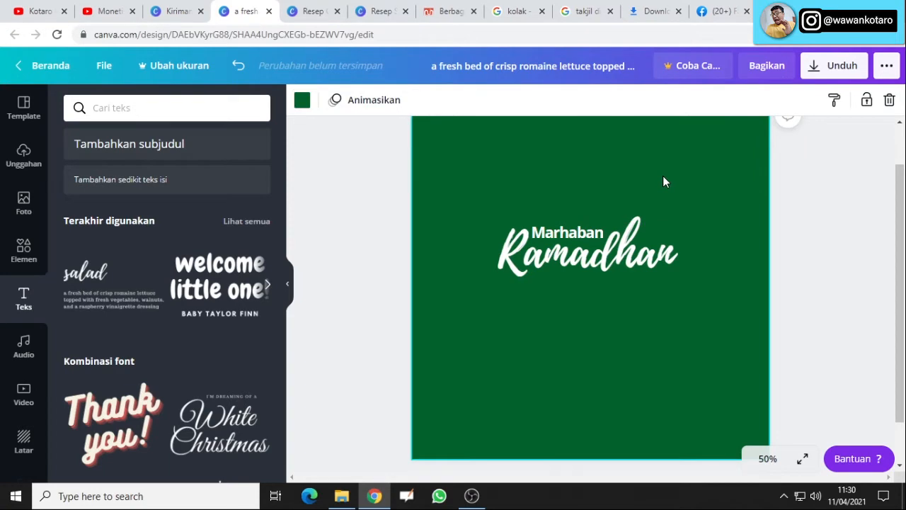
Colour the "Ramadhan" text yellow from the standard colours.
click(665, 270)
click(504, 100)
click(184, 405)
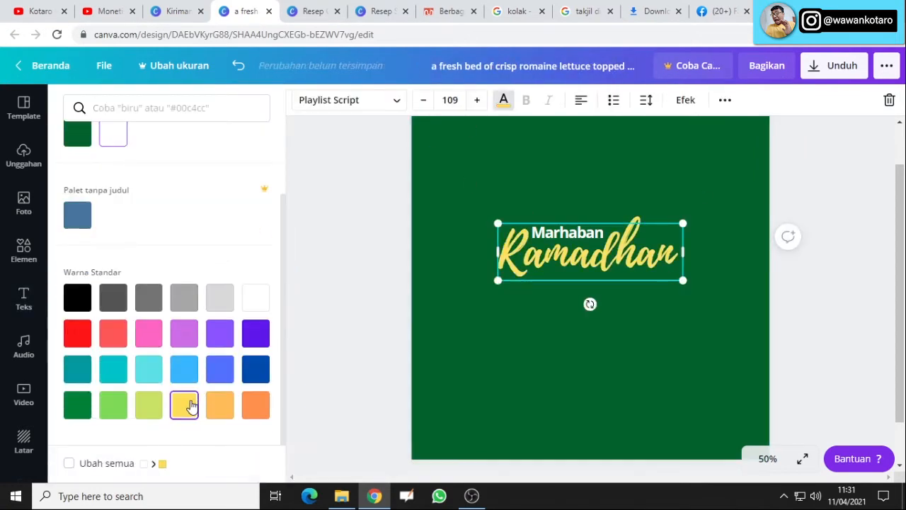
click(362, 239)
Insert the "Now that your eyes are open" quote combination, keeping only its author line retyped as "SELAMAT MENUNAIKAN IBADAH PUASA 1442 H".
scroll(180, 323, down, 15)
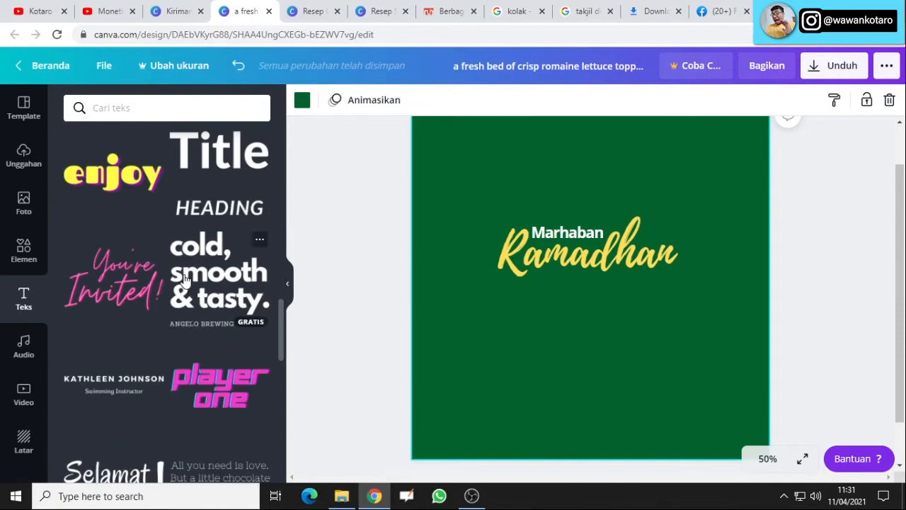
scroll(184, 280, down, 5)
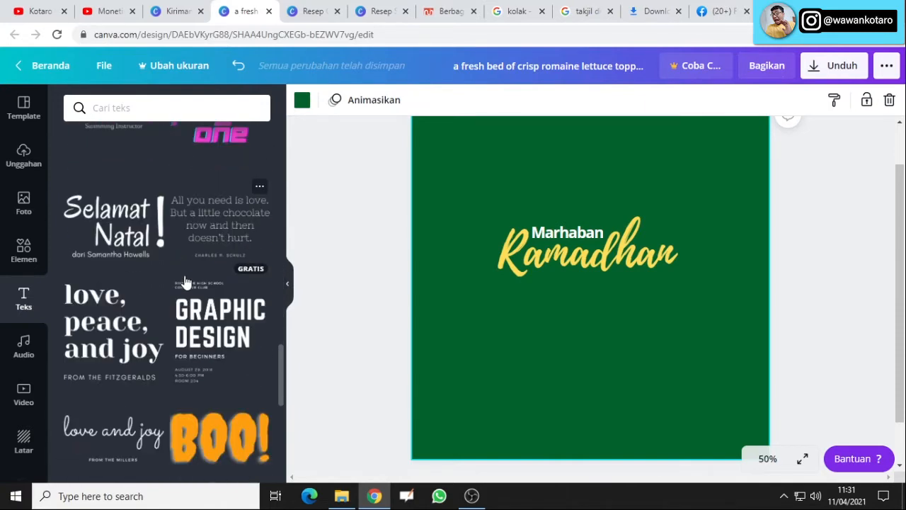
scroll(203, 287, down, 5)
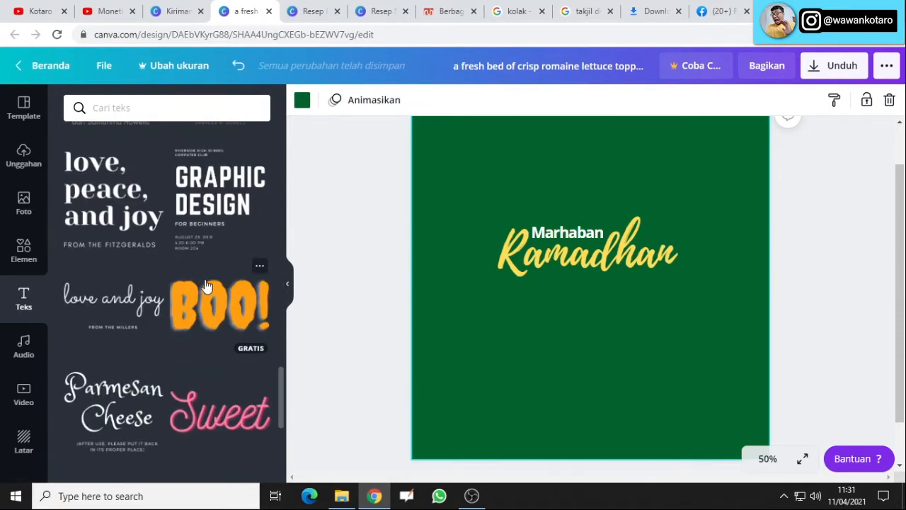
click(216, 301)
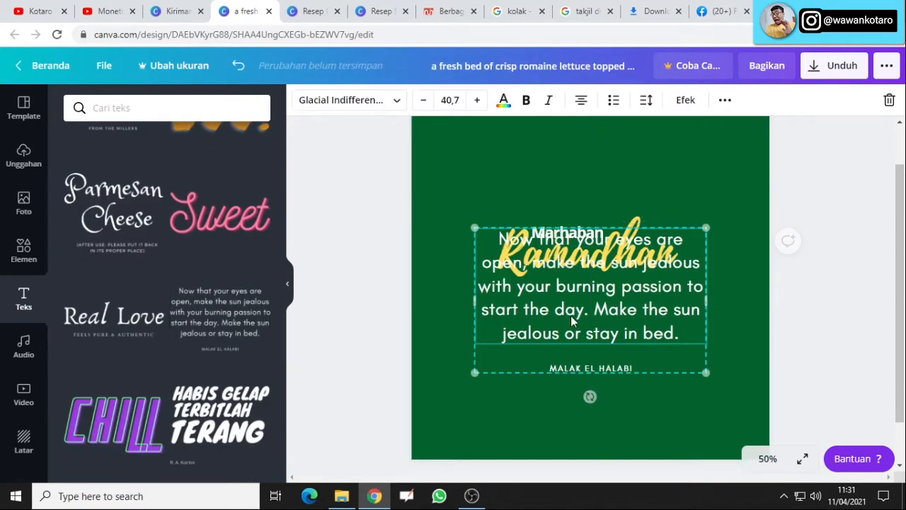
key(Delete)
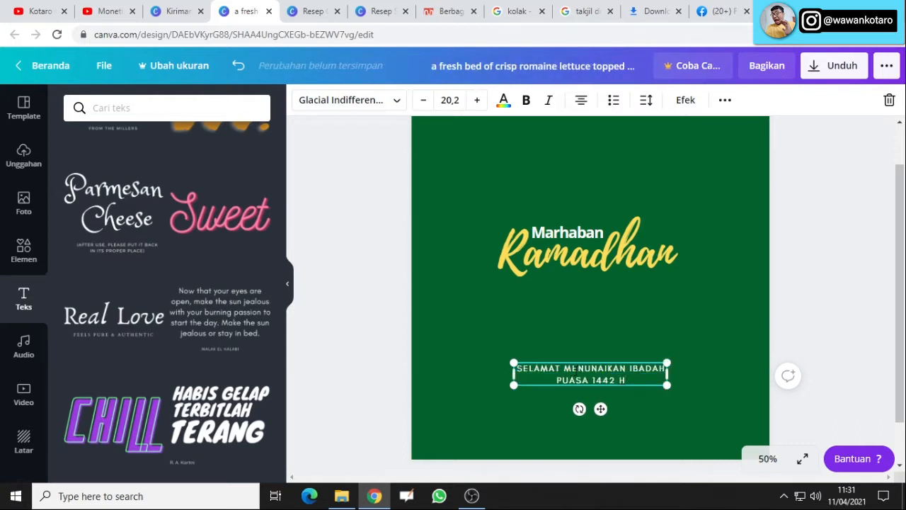
Place the greeting beneath Ramadhan as left-aligned text with tighter letter spacing, enlarged to size 58,5 on two lines.
drag(667, 374, 662, 291)
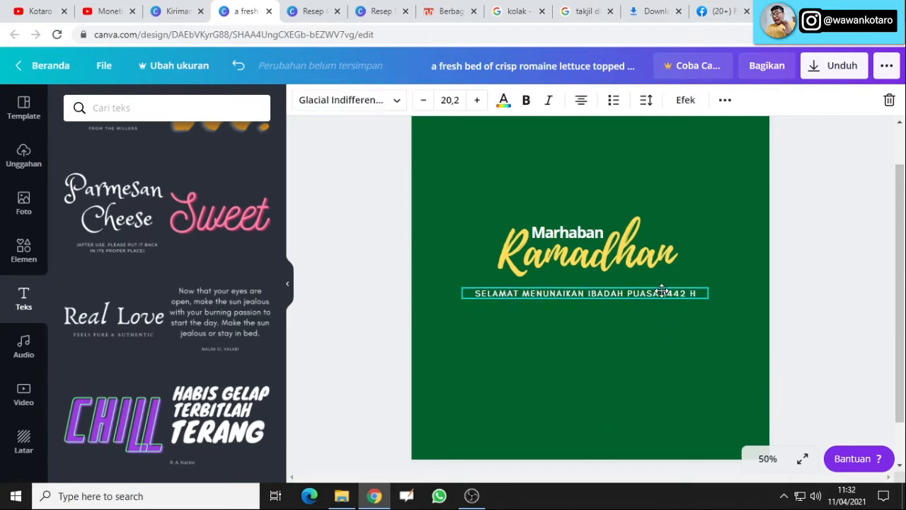
drag(473, 291, 439, 281)
mouse_move(708, 286)
mouse_down()
mouse_move(627, 287)
mouse_move(716, 286)
mouse_up()
drag(715, 292, 623, 297)
click(645, 100)
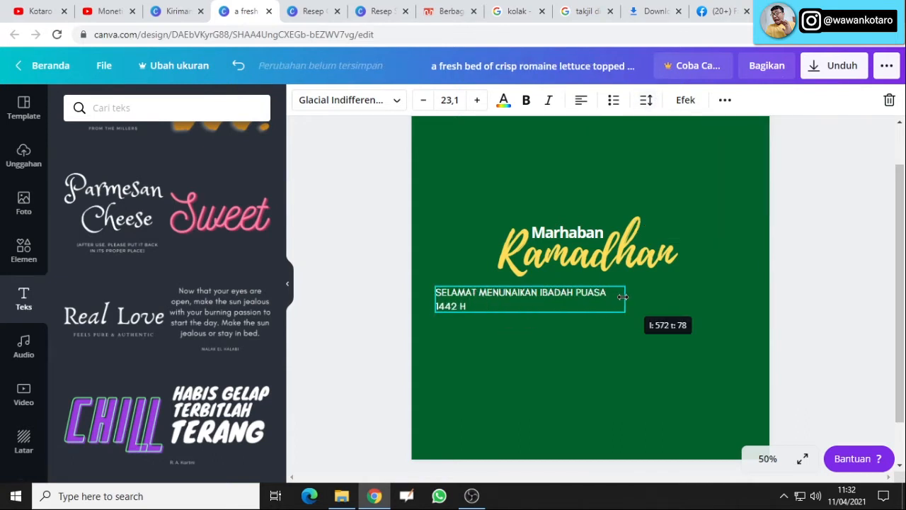
drag(543, 312, 704, 346)
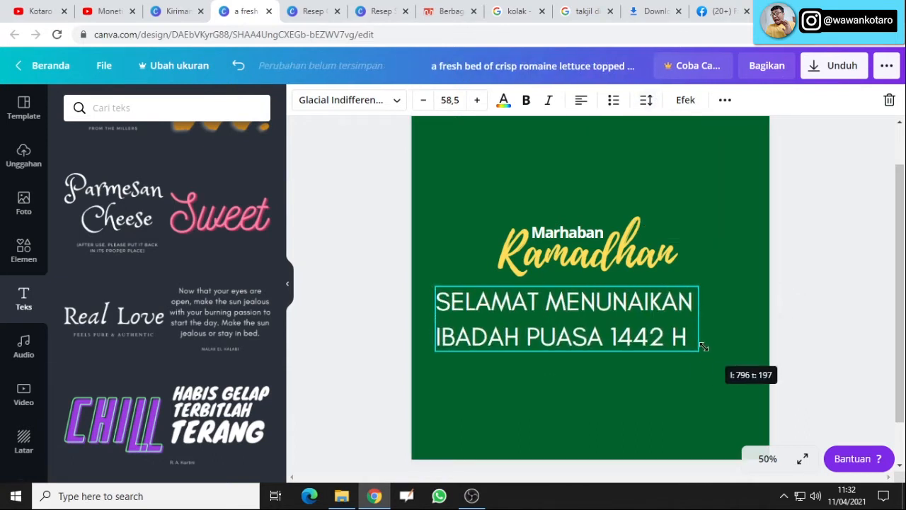
Try fonts such as Anonymous Pro, Bebas Neue and Belleza on the whole greeting text.
key(ctrl+a)
click(390, 103)
scroll(107, 276, down, 2)
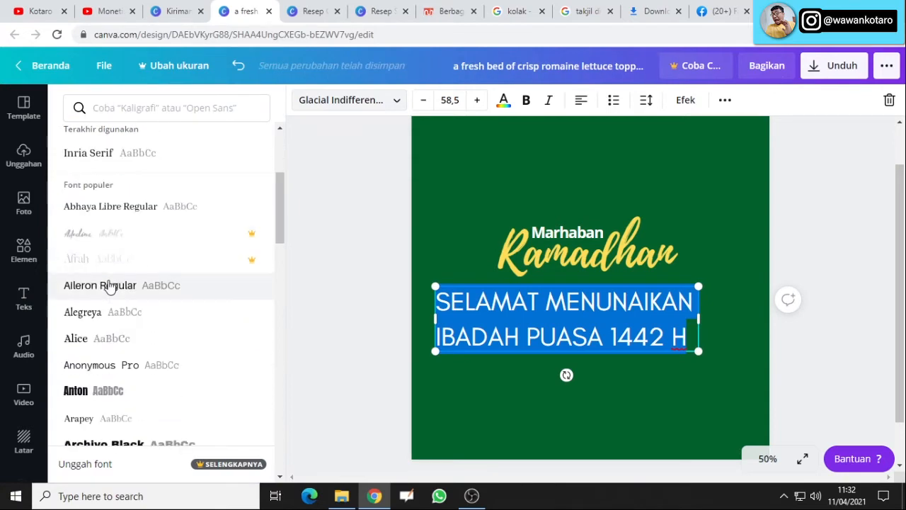
click(110, 286)
scroll(114, 293, down, 2)
click(106, 234)
scroll(111, 297, down, 2)
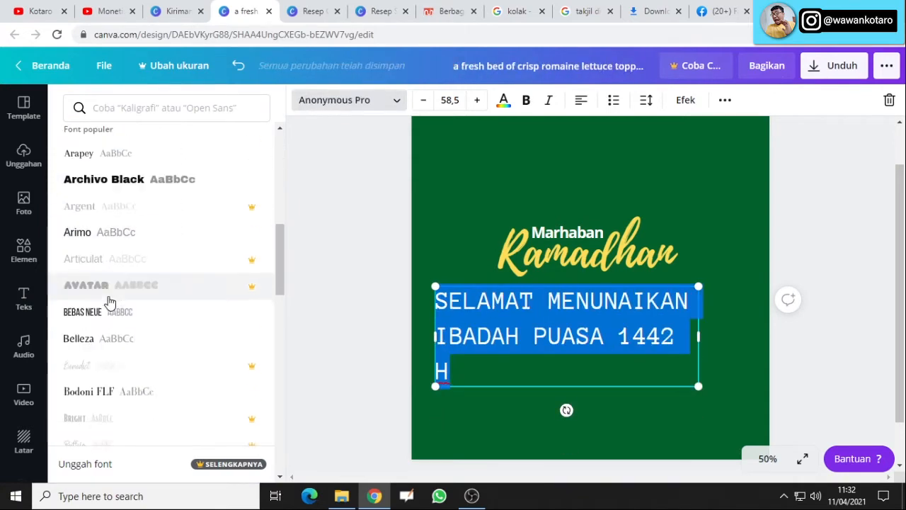
click(91, 240)
click(92, 338)
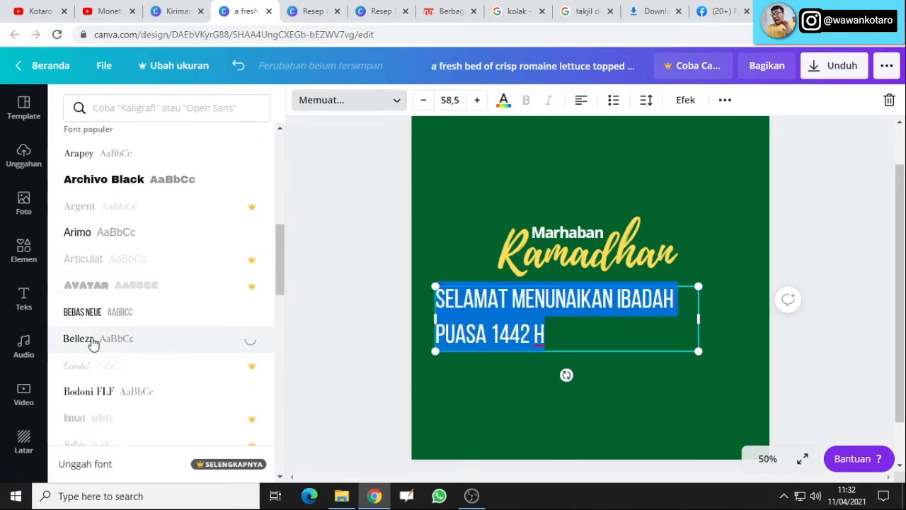
Try Cooper Hewitt and Gagalin on the greeting, and set it back to Glacial Indifference.
scroll(92, 341, down, 1)
click(92, 343)
scroll(94, 345, down, 4)
click(98, 347)
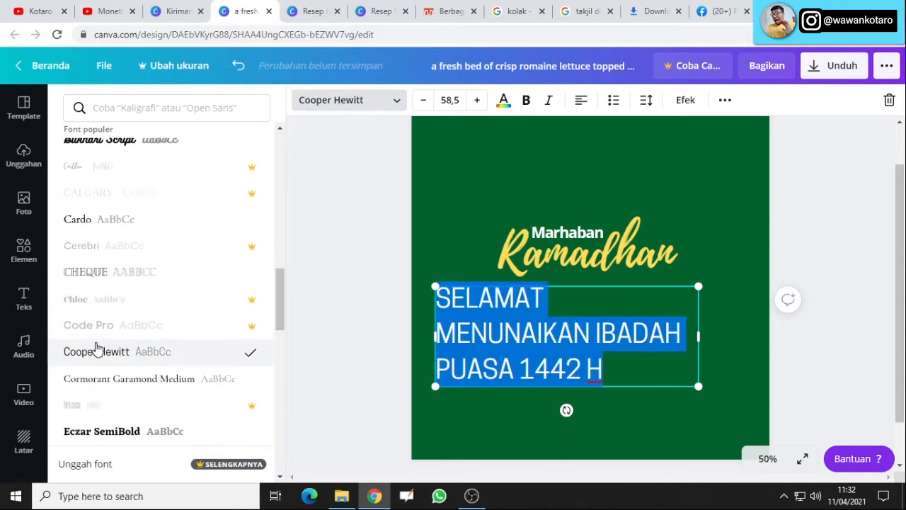
click(102, 378)
scroll(156, 404, down, 5)
click(156, 401)
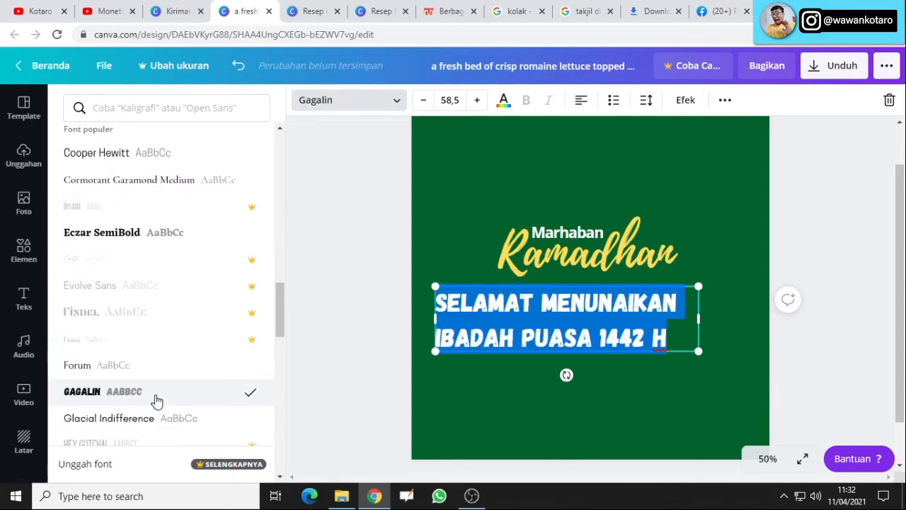
scroll(145, 351, down, 2)
click(134, 297)
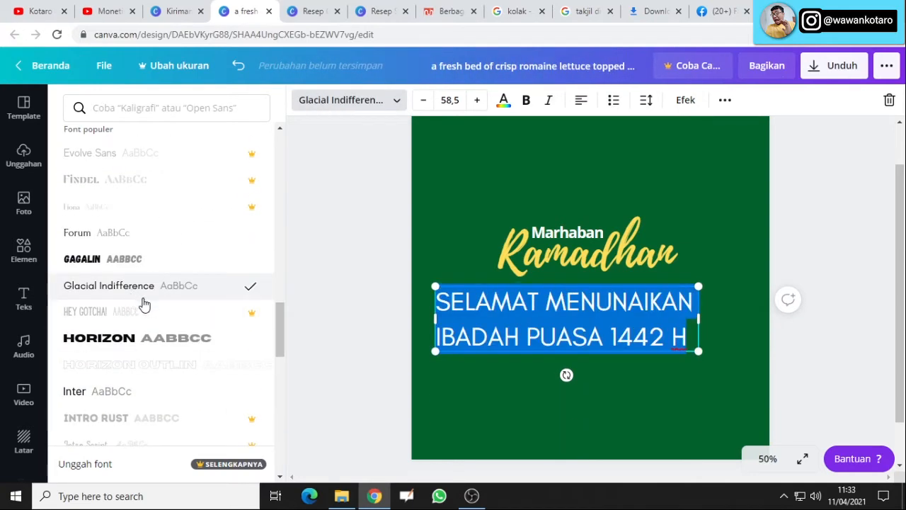
Overwrite the greeting with "SE" and delete its text box.
text(SE)
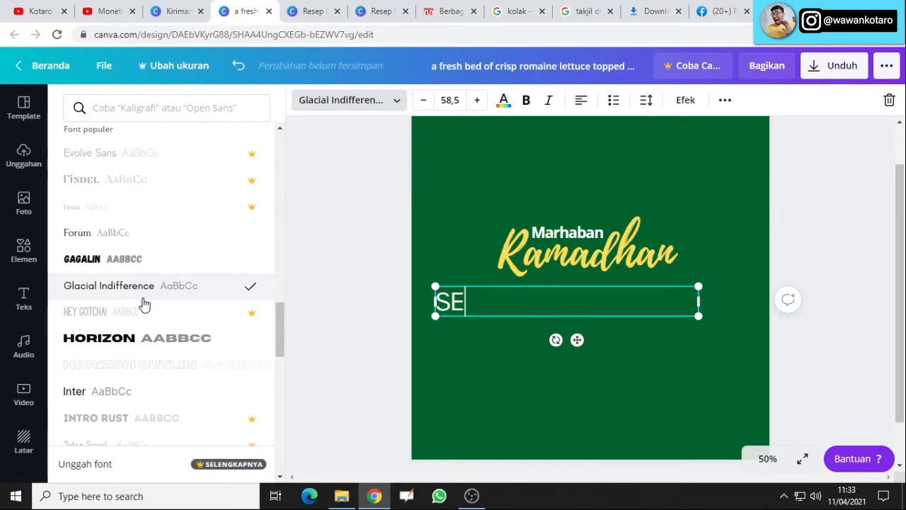
click(447, 400)
click(454, 308)
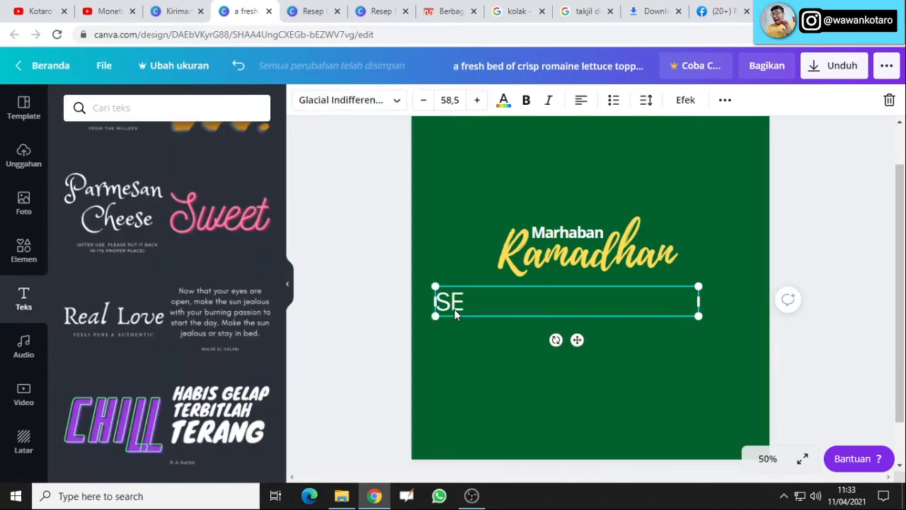
key(Delete)
Add a subheading reading "Selamat Menunaikan Ibadah Puasa 1442 H".
scroll(171, 240, down, 5)
scroll(171, 240, up, 5)
click(176, 221)
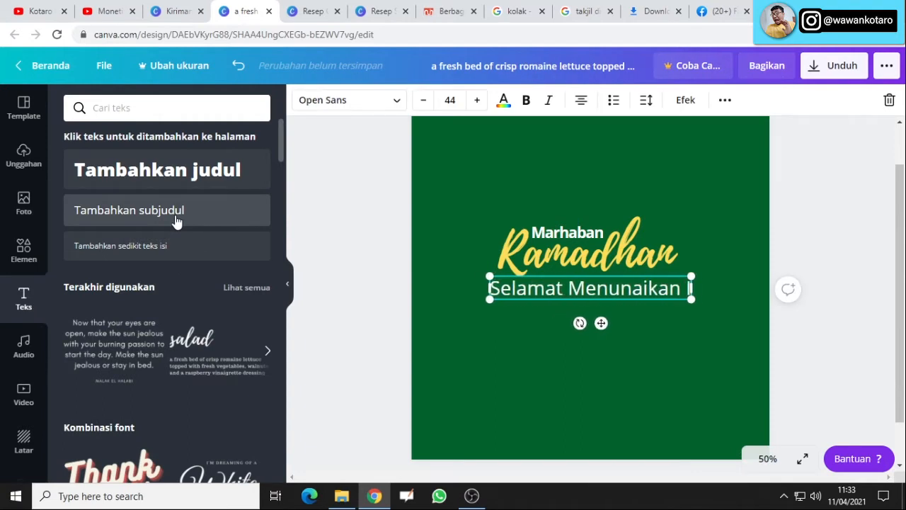
text(Selamat Menunaikan Ibadah Puasa 1442 H)
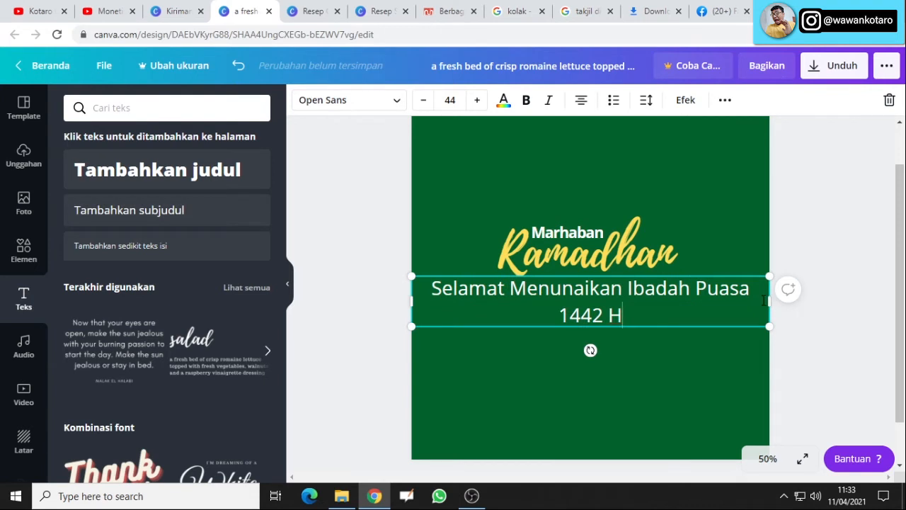
Narrow the new subheading so it wraps onto two lines and centre it beneath Ramadhan.
drag(769, 301, 652, 303)
click(858, 250)
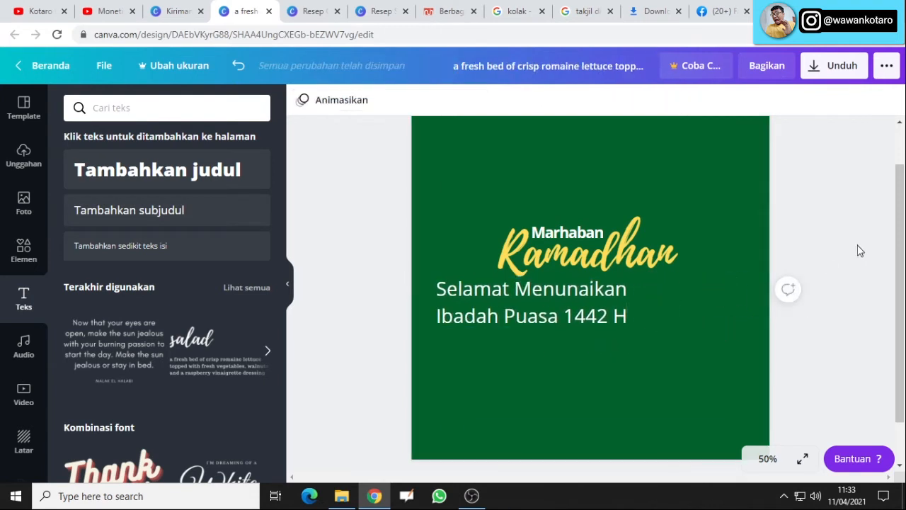
drag(571, 314, 627, 312)
Remove "Ibadah Puasa 1442 H" from the subheading, leaving only "Selamat Menunaikan".
double_click(624, 311)
key(ctrl+a)
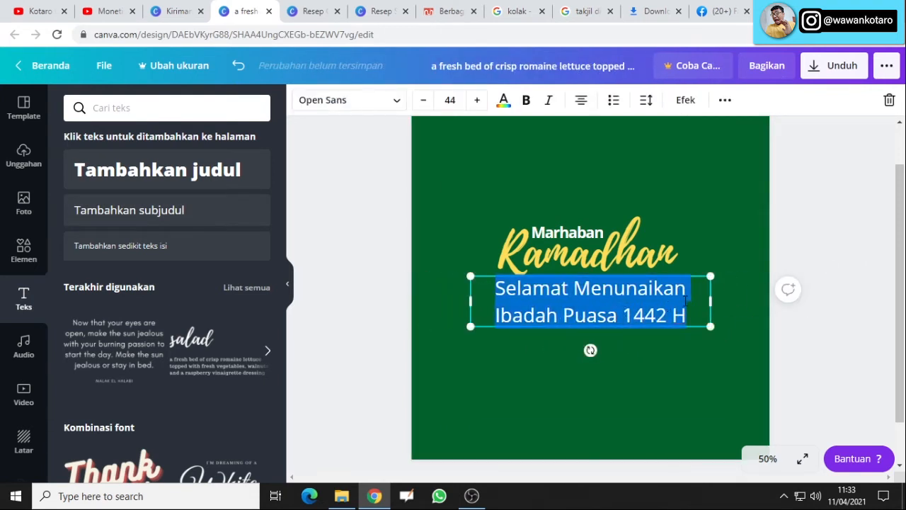
click(705, 256)
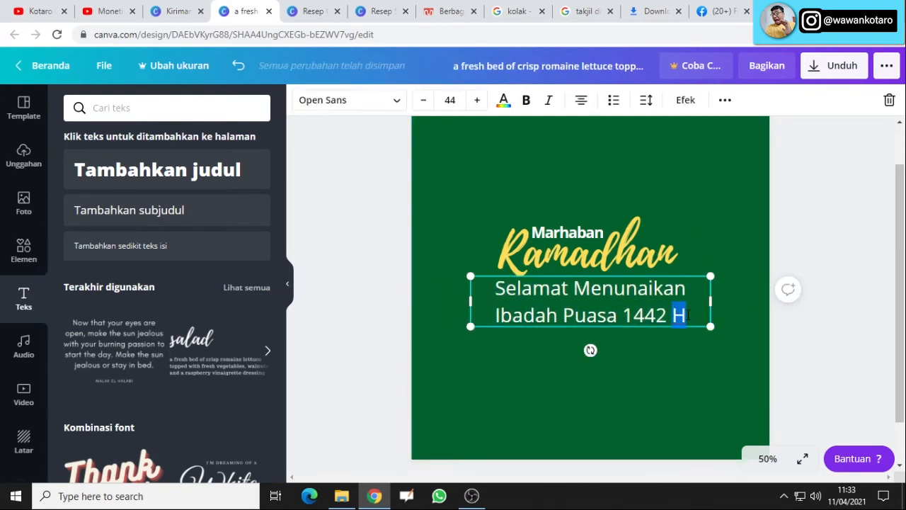
drag(687, 316, 487, 314)
key(BackSpace)
Narrow the "Selamat Menunaikan" text box to fit its line and position it just beneath Ramadhan.
drag(711, 288, 668, 289)
drag(579, 291, 596, 297)
Try the Glacial Indifference and Inter fonts on the "Selamat Menunaikan" text.
click(347, 99)
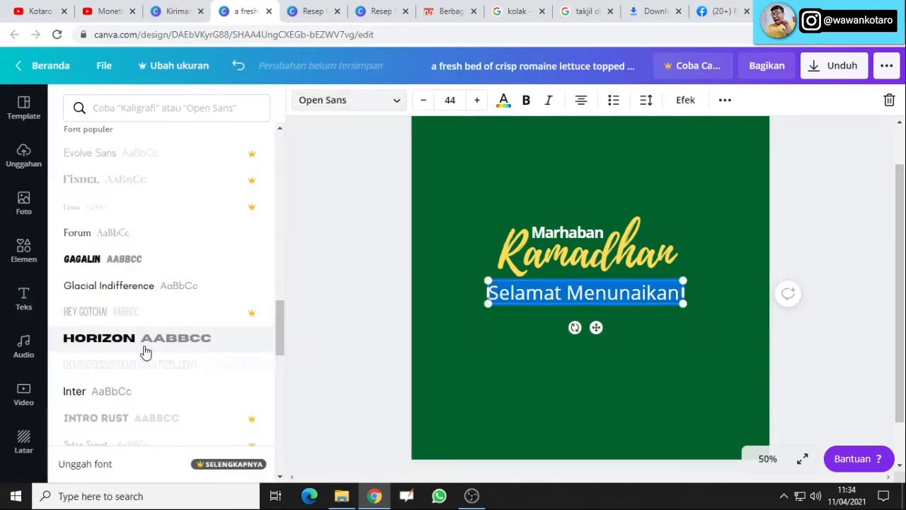
scroll(142, 350, down, 2)
click(142, 151)
click(789, 274)
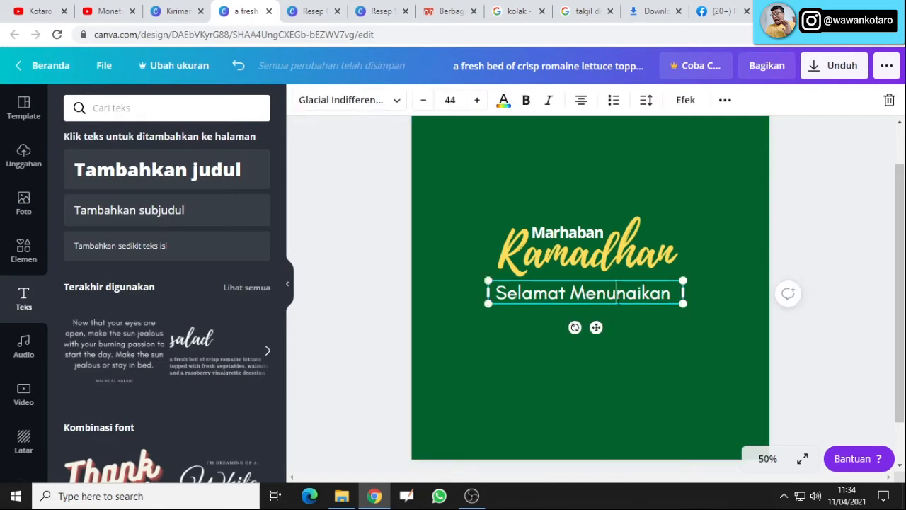
key(ctrl+a)
click(347, 100)
click(99, 258)
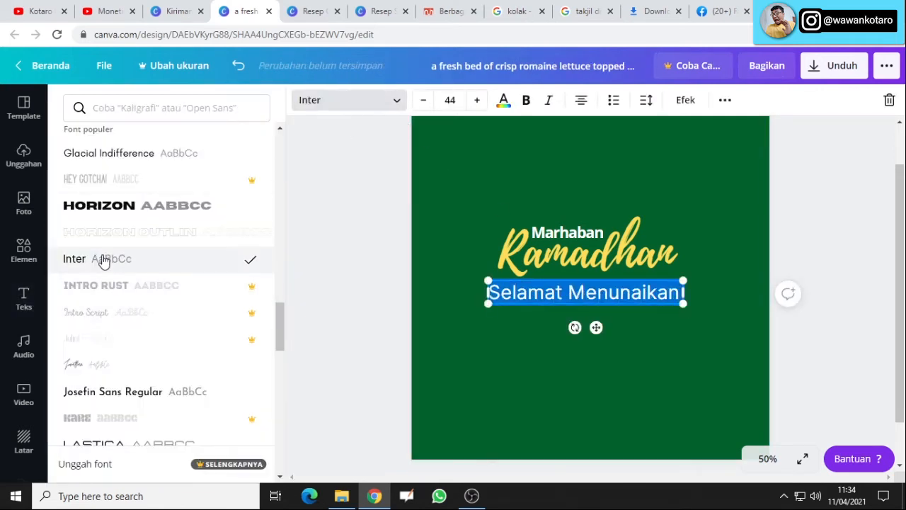
Adjust the letter spacing of "Selamat Menunaikan" and shrink it to size 39.6, placed slightly lower beneath Ramadhan.
click(650, 106)
drag(738, 147, 736, 152)
click(827, 333)
drag(682, 292, 626, 316)
click(845, 272)
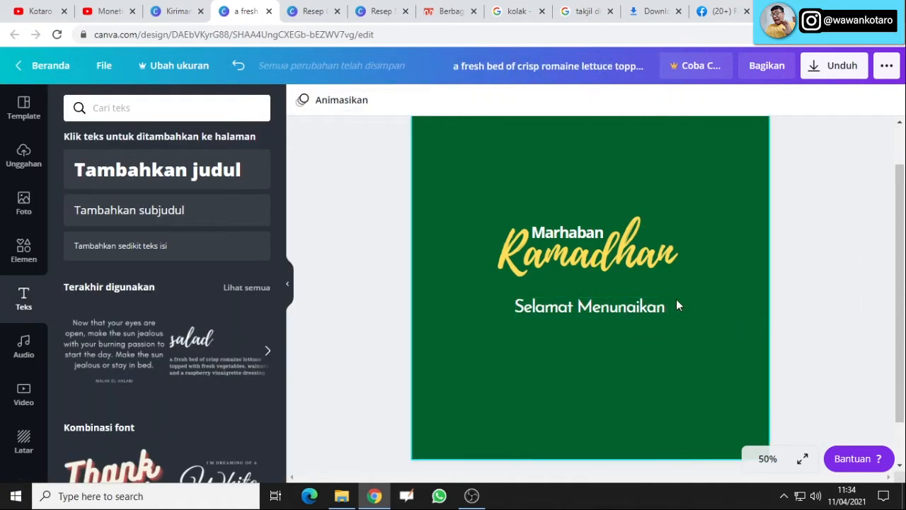
Try several fonts on "Selamat Menunaikan", including Montserrat, and set it in Oswald.
double_click(648, 309)
click(379, 106)
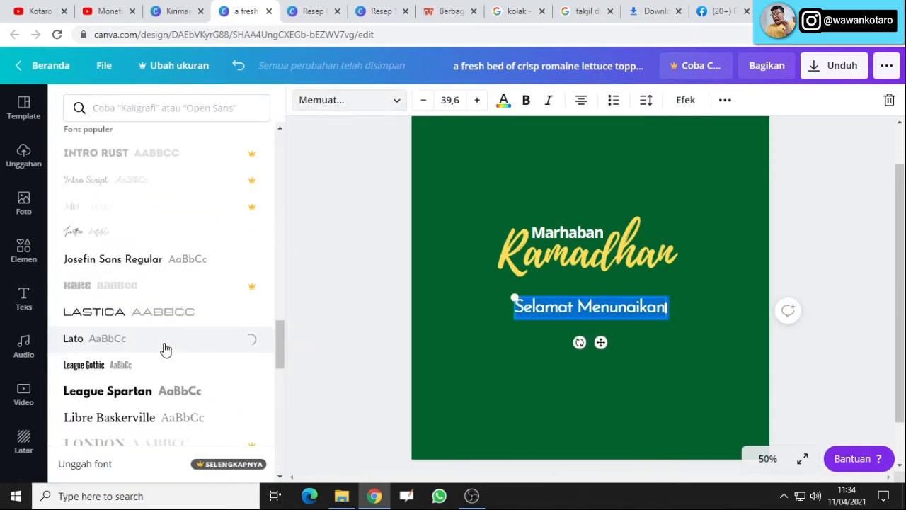
scroll(145, 359, down, 2)
click(141, 287)
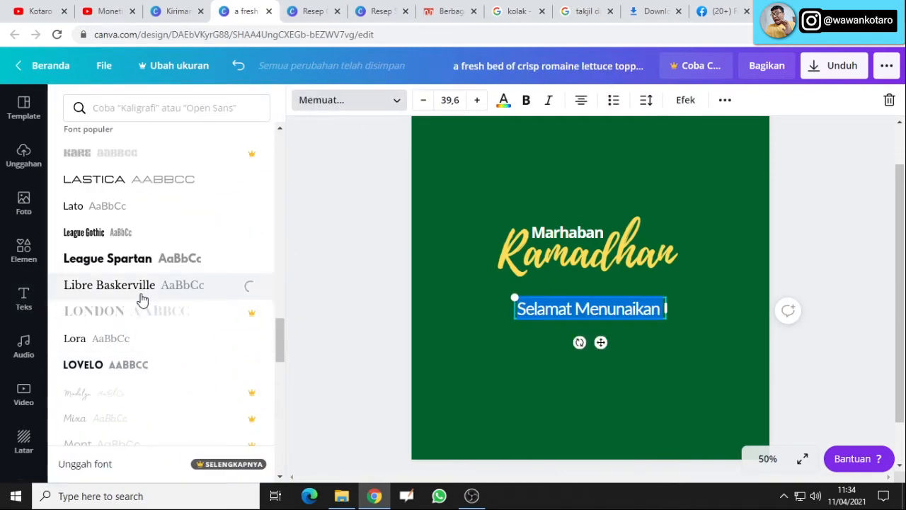
click(108, 369)
scroll(109, 375, down, 1)
click(109, 405)
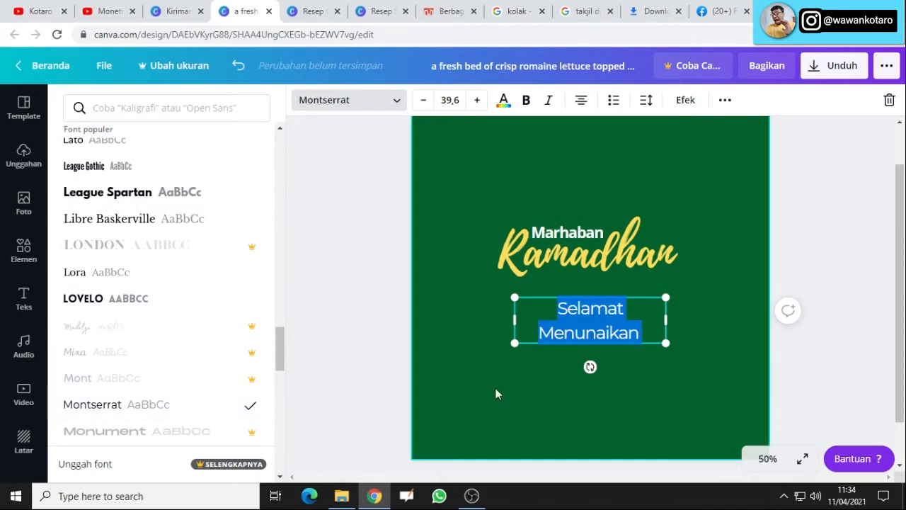
scroll(162, 362, down, 6)
click(106, 312)
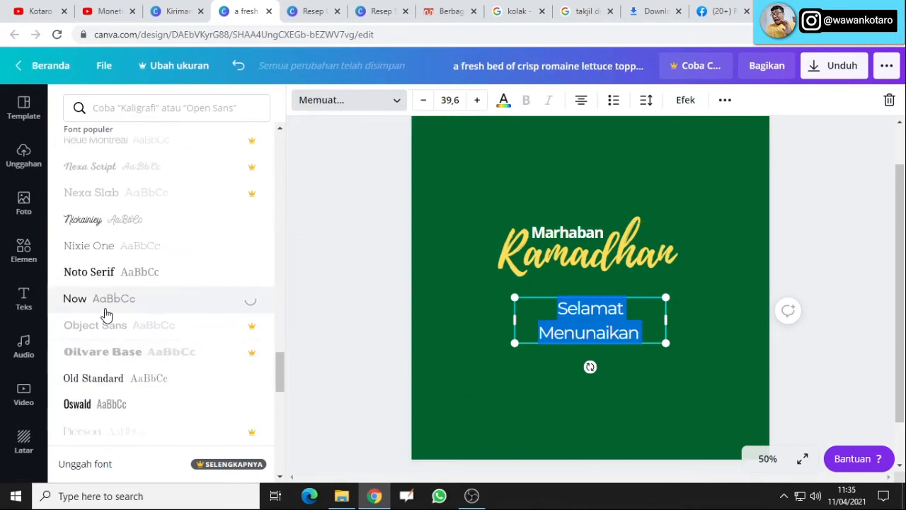
click(99, 404)
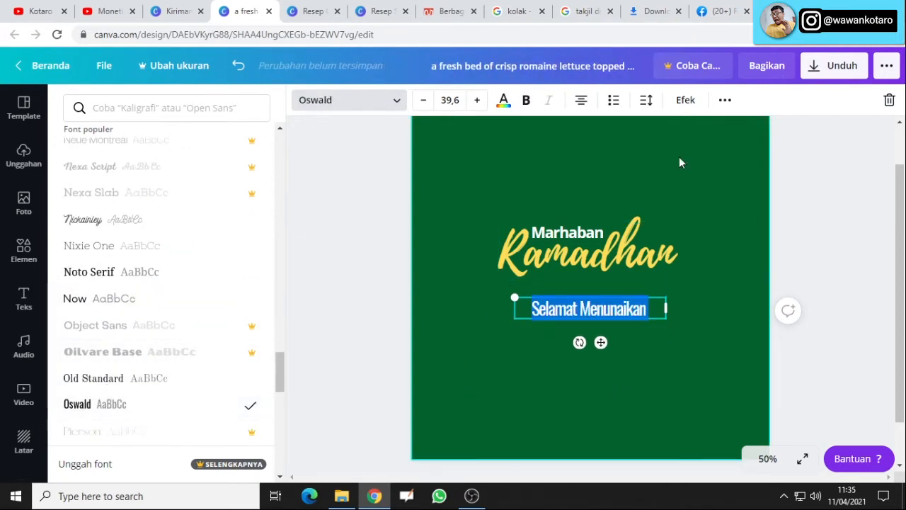
Widen the letter spacing of "Selamat Menunaikan" and centre the line horizontally just beneath Ramadhan.
click(645, 100)
drag(735, 149, 738, 149)
click(846, 366)
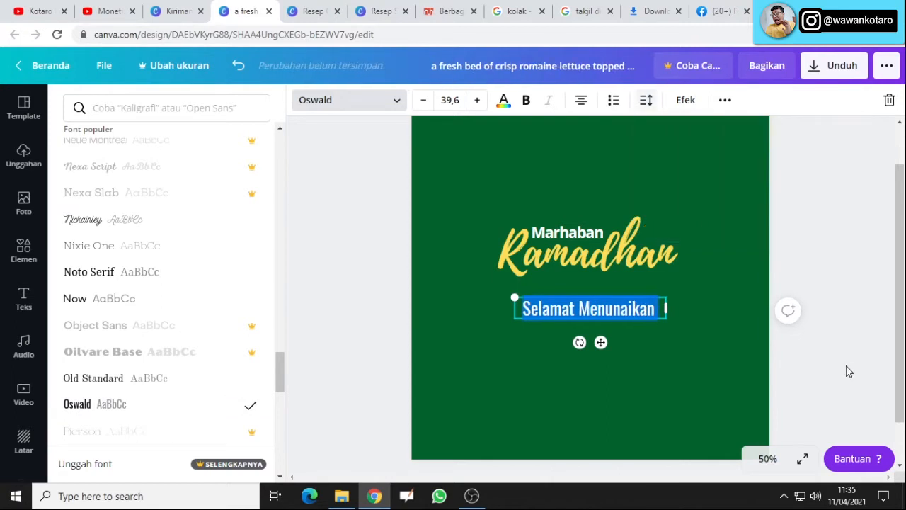
click(526, 100)
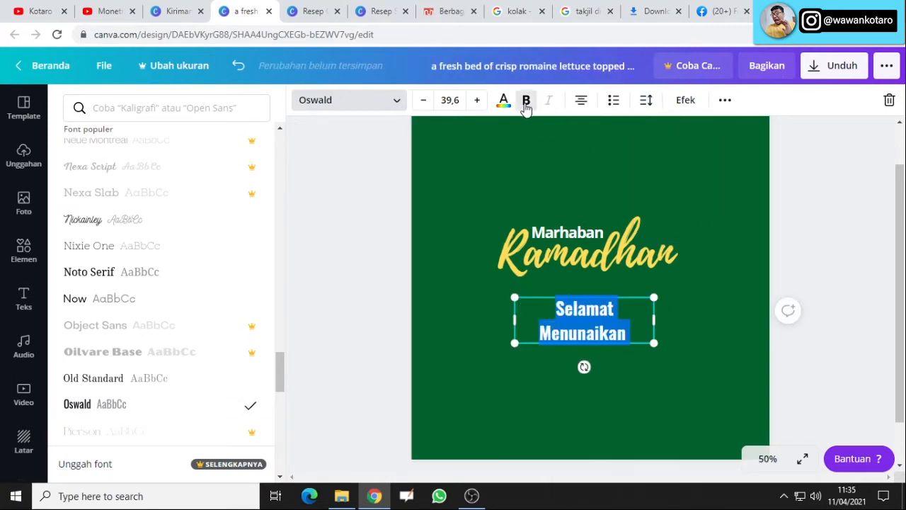
click(526, 99)
click(789, 280)
drag(621, 308, 630, 299)
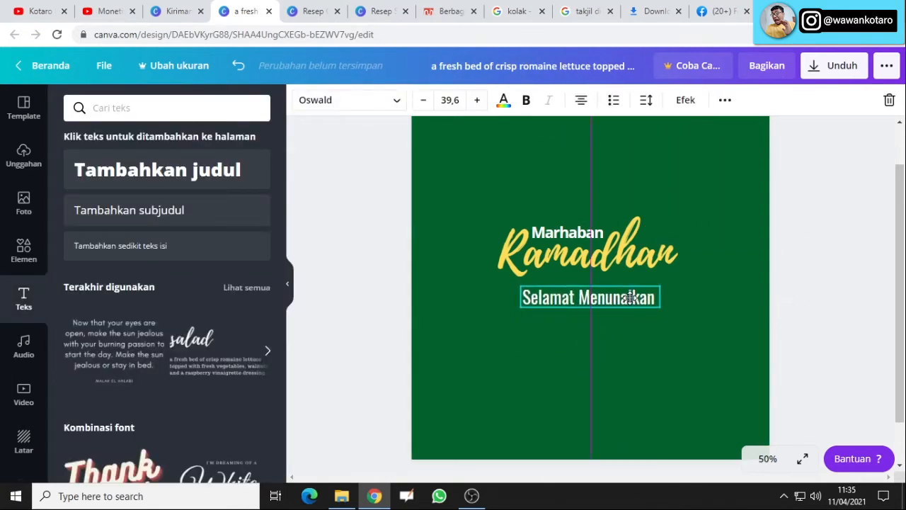
Duplicate the "Selamat Menunaikan" line beneath itself as "Ibadah Puasa 1442 H", enlarged to about size 54.8.
click(620, 300)
click(724, 100)
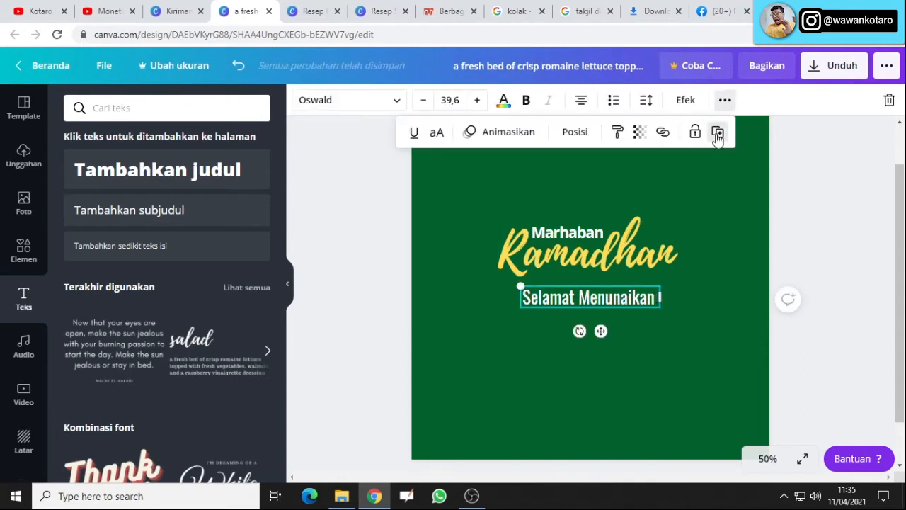
click(718, 133)
drag(621, 305, 615, 323)
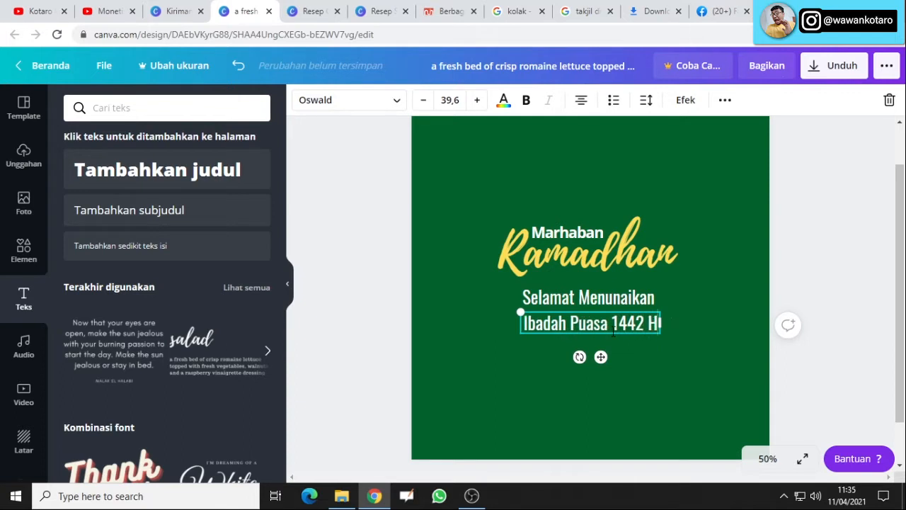
drag(521, 312, 465, 298)
drag(588, 321, 619, 323)
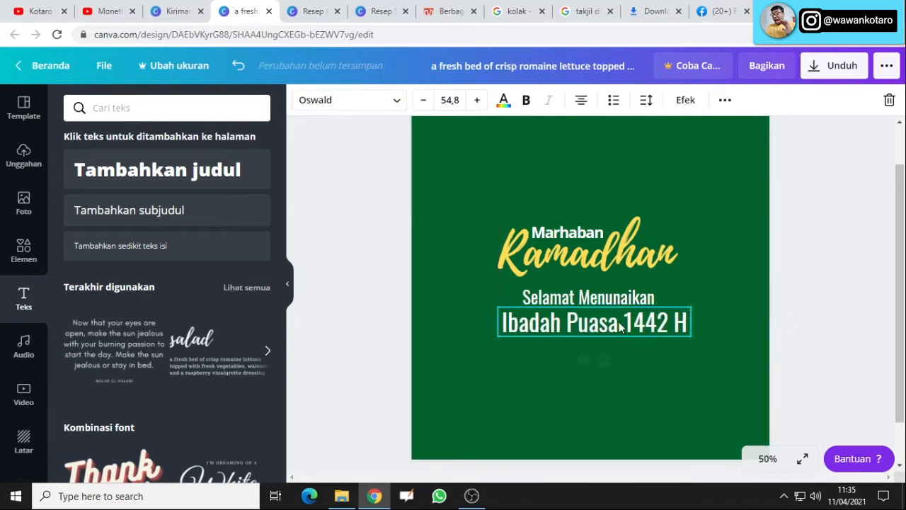
Set "Ibadah Puasa 1442 H" in Shrikhand and widen its text box so it fits on one line.
click(599, 311)
click(352, 107)
scroll(152, 265, down, 3)
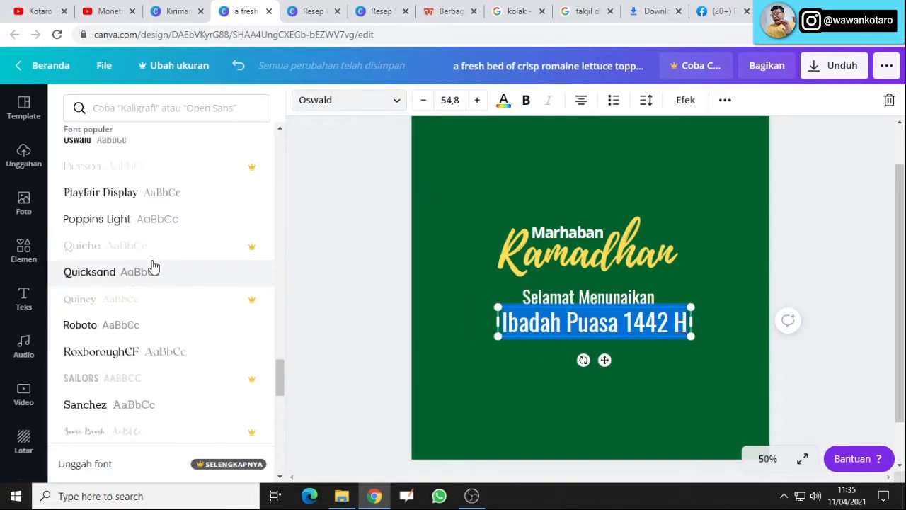
click(141, 249)
scroll(135, 275, down, 3)
click(115, 326)
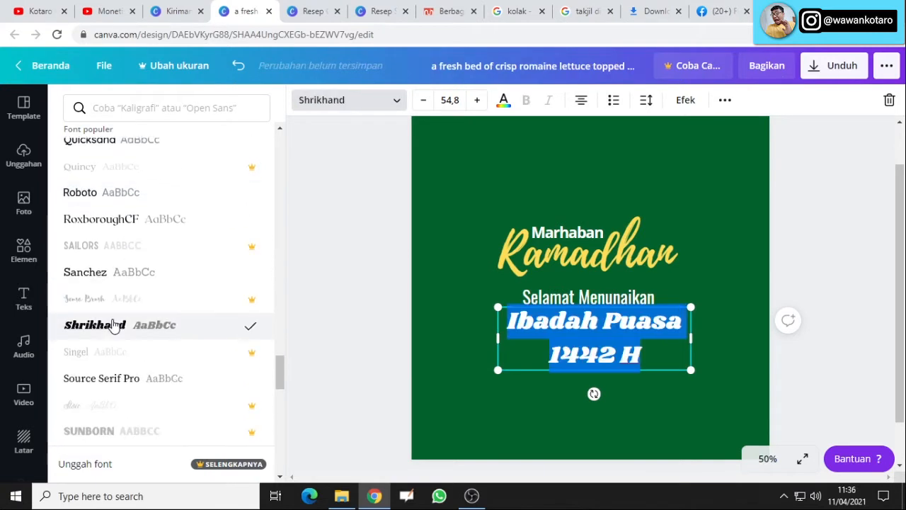
drag(694, 338, 766, 333)
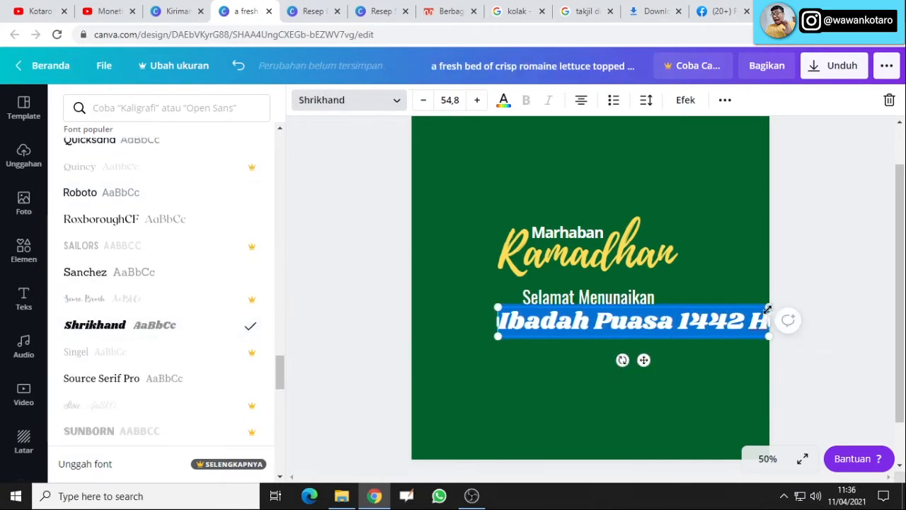
Try Clear Sans Bold, Questrial and Ruda Black as fonts for "Ibadah Puasa 1442 H".
click(352, 100)
click(352, 100)
scroll(172, 322, down, 5)
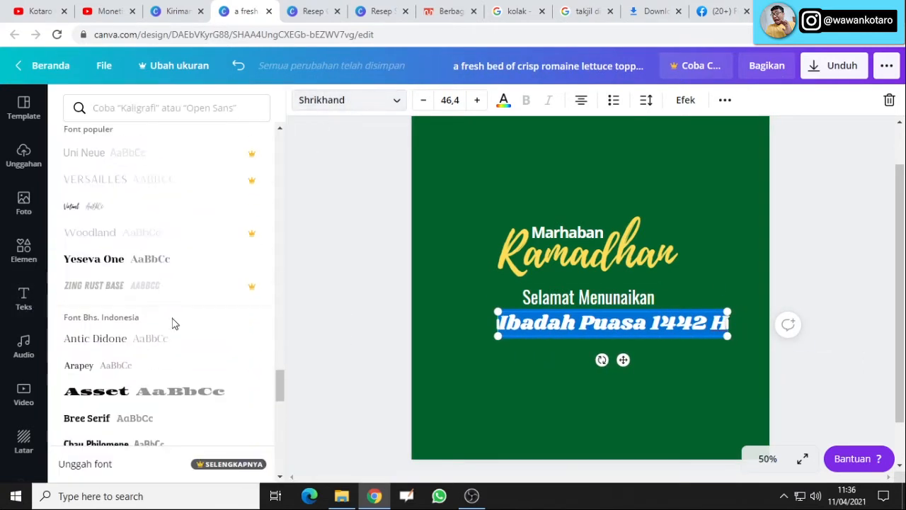
click(115, 338)
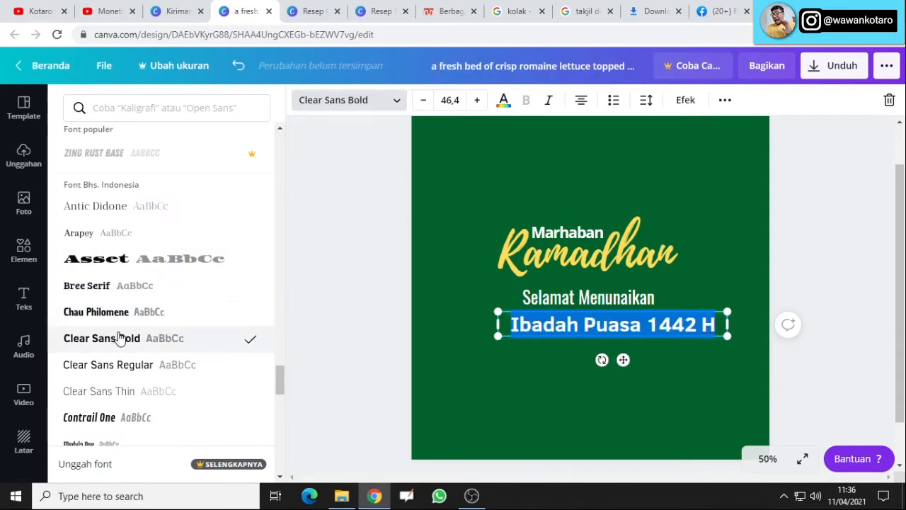
scroll(116, 319, down, 2)
click(111, 296)
scroll(99, 325, down, 1)
click(101, 327)
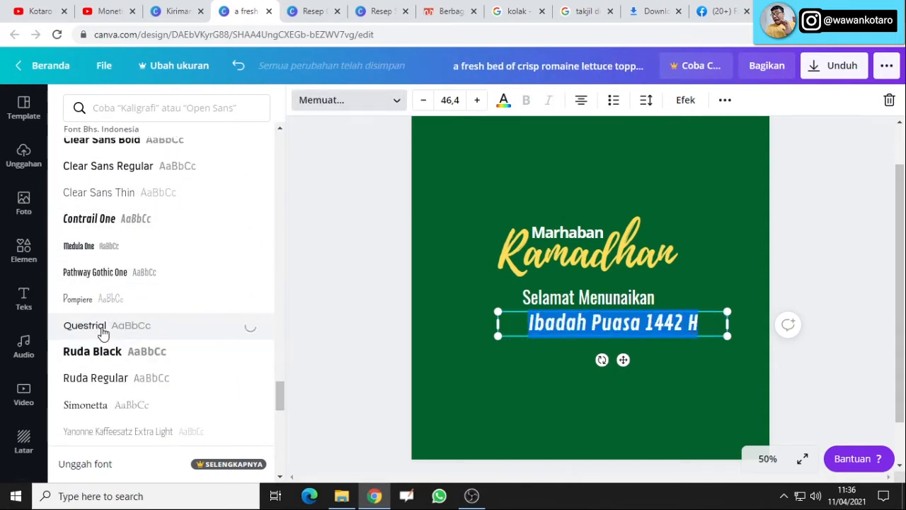
click(104, 347)
scroll(107, 350, down, 3)
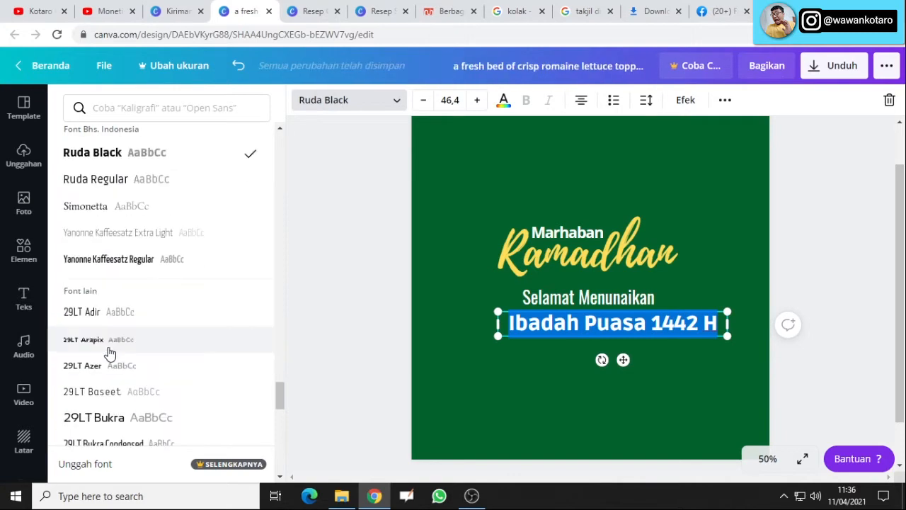
Try 29LT Bukra, Abhaya Libre ExtraBold, Adam Script and Adigiana Toybox on the "Ibadah Puasa 1442 H" line.
click(186, 263)
scroll(120, 333, down, 1)
click(118, 352)
scroll(117, 352, down, 6)
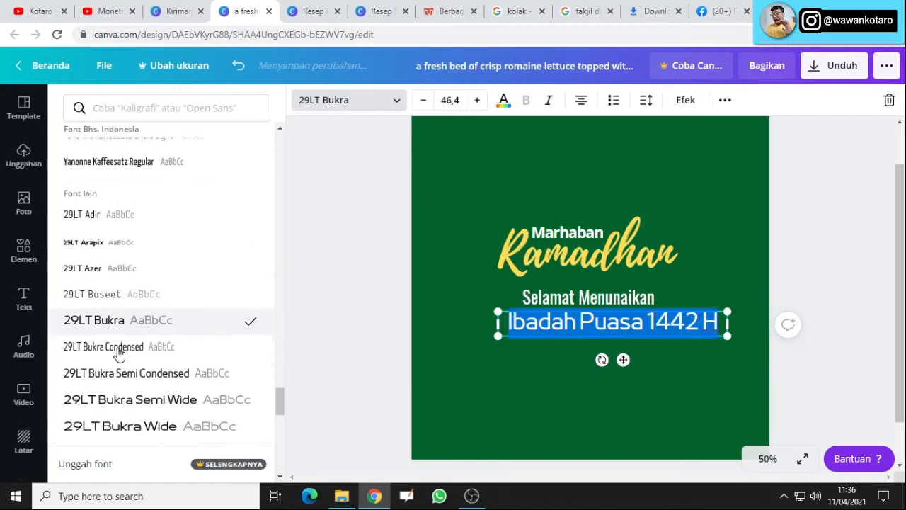
click(130, 306)
scroll(126, 340, down, 4)
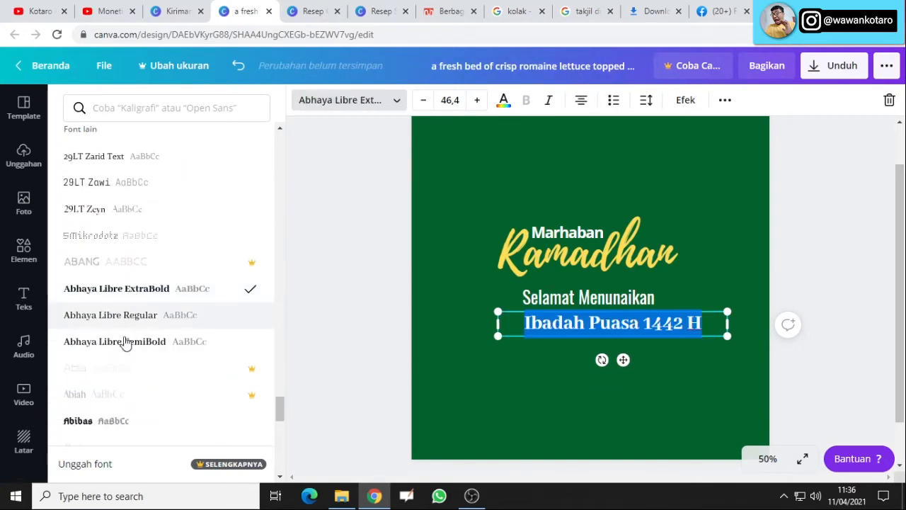
click(124, 350)
scroll(123, 350, down, 5)
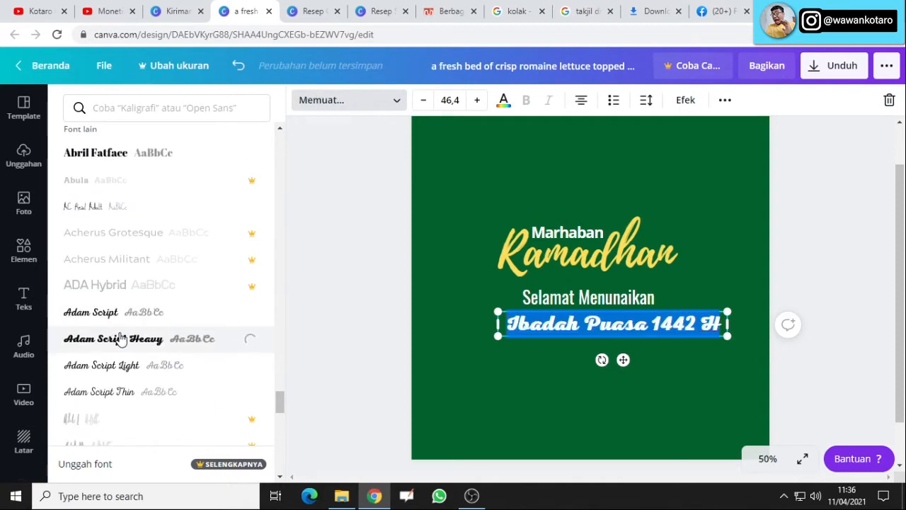
click(117, 312)
scroll(117, 319, down, 3)
click(121, 280)
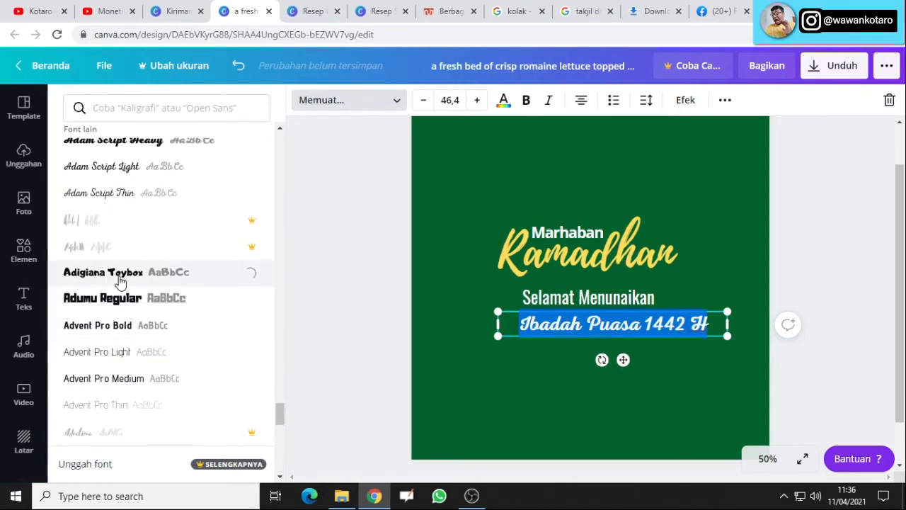
Try Agrandir Black, an Agrandir Narrow style and Aileron Heavy on the "Ibadah Puasa 1442 H" line.
scroll(119, 319, down, 3)
click(121, 403)
scroll(128, 370, down, 2)
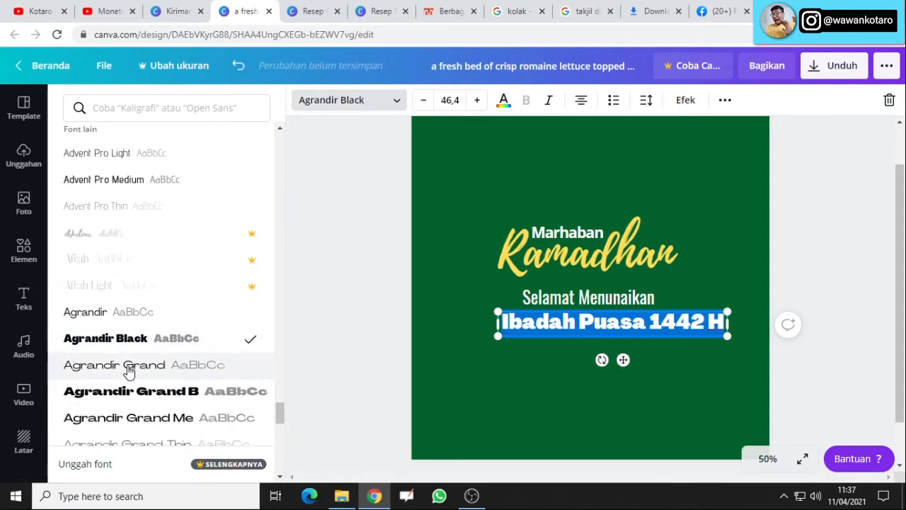
click(128, 371)
scroll(132, 371, down, 2)
click(147, 363)
scroll(147, 367, down, 5)
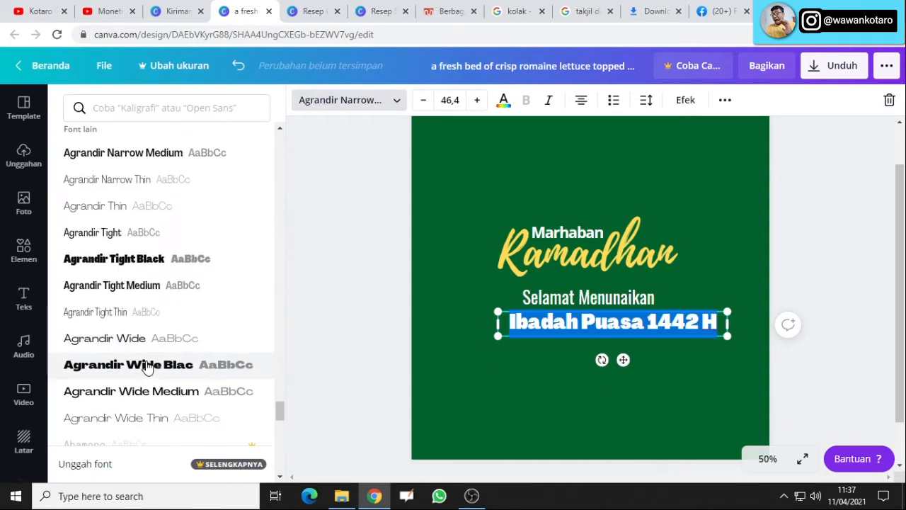
scroll(147, 367, down, 4)
click(109, 237)
scroll(186, 336, down, 4)
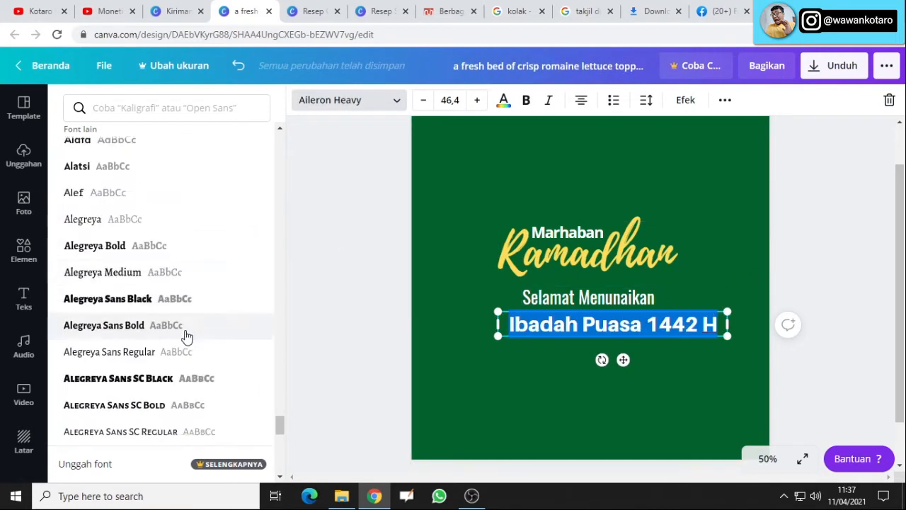
scroll(186, 337, down, 8)
Search the fonts for "play" and set "Ibadah Puasa 1442 H" in Playlist Script.
click(602, 262)
click(566, 324)
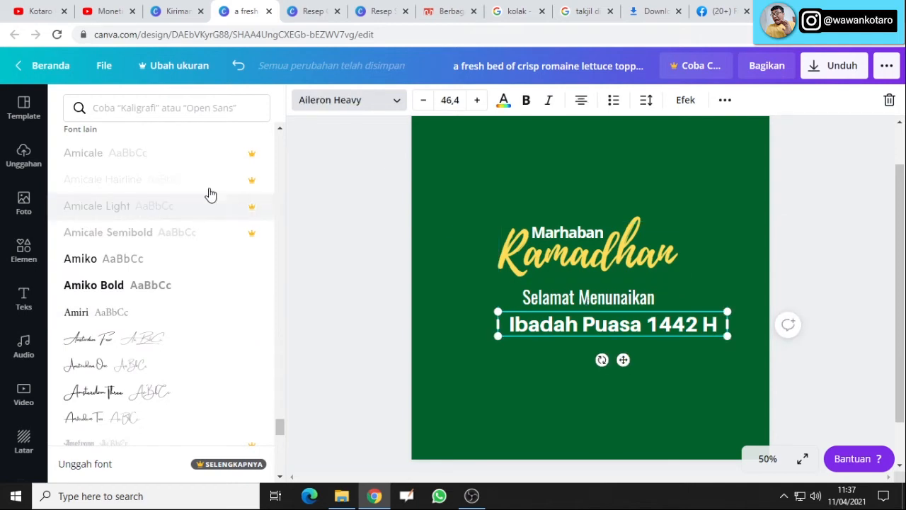
click(153, 106)
text(play)
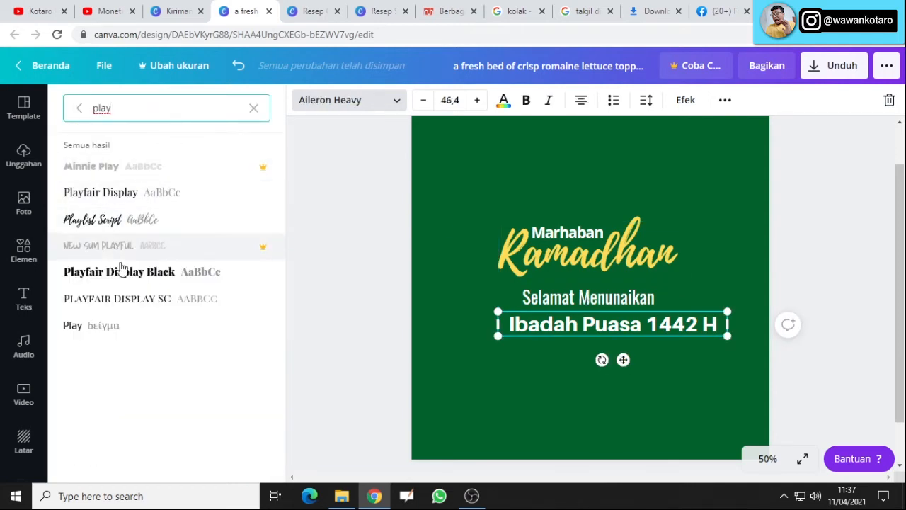
click(121, 271)
click(95, 219)
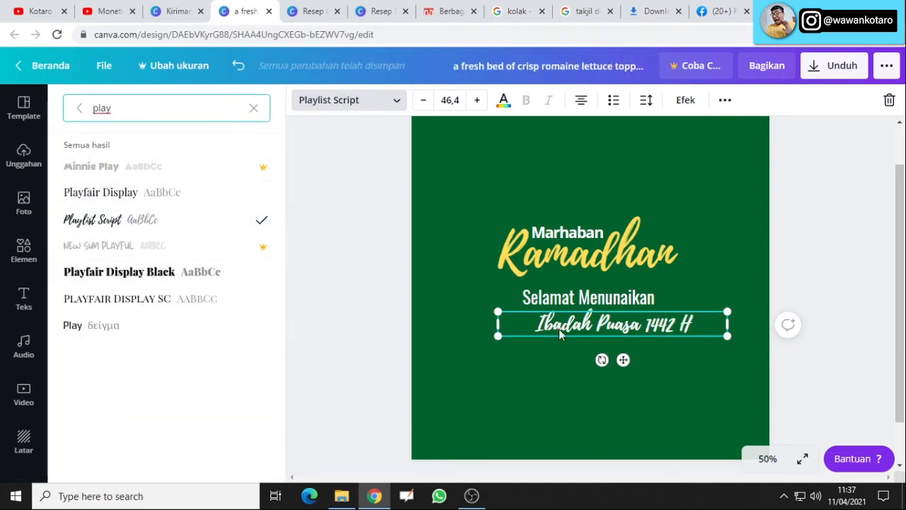
Widen the letter spacing of "Ibadah Puasa 1442 H" and enlarge the line to size 56.6.
click(646, 101)
drag(738, 149, 741, 150)
drag(727, 311, 681, 332)
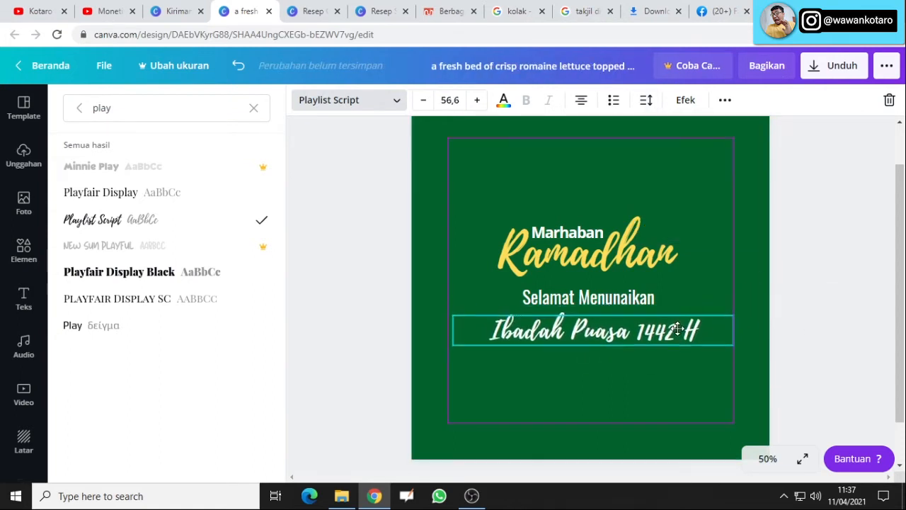
Move "Selamat Menunaikan" below and left of "Ibadah Puasa 1442 H", and shift the latter line slightly up.
drag(621, 304, 539, 358)
drag(647, 337, 628, 329)
Set the "Selamat Menunaikan" text in the Play font.
click(557, 359)
click(347, 100)
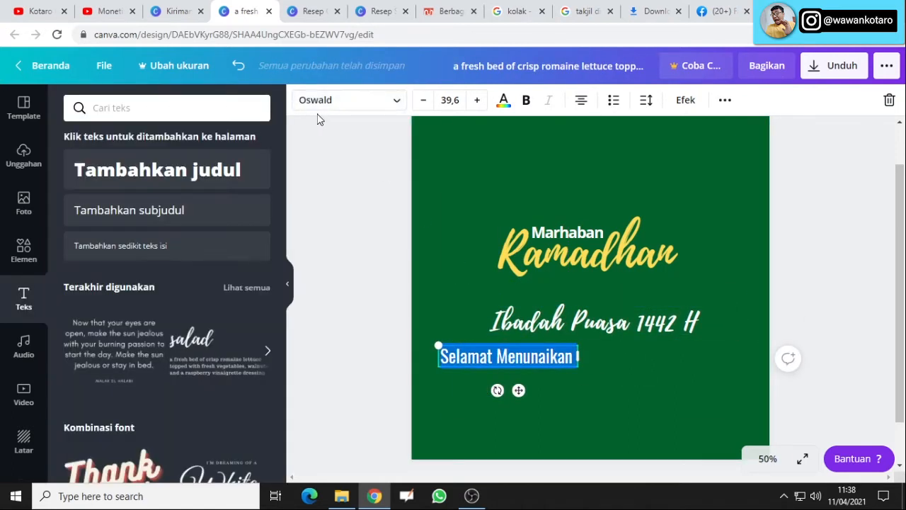
click(347, 100)
click(85, 326)
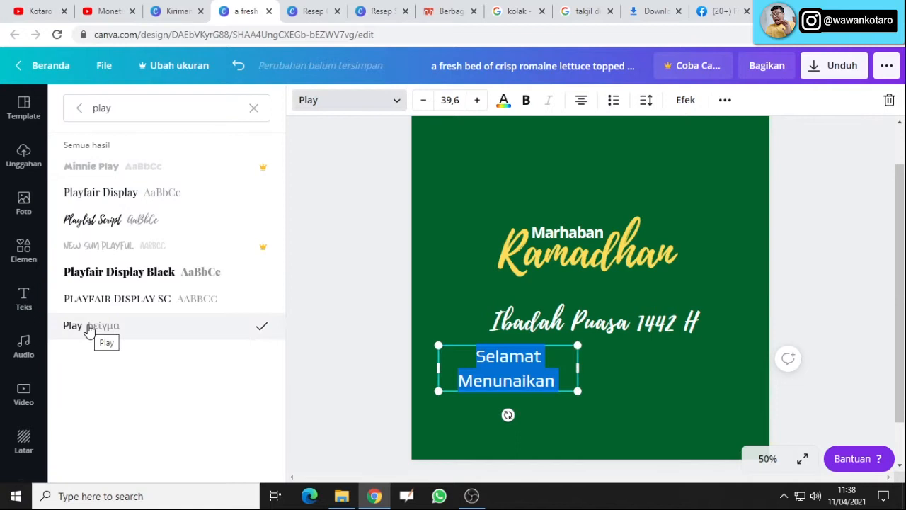
Clear the font search and set the "Selamat Menunaikan" text in Amiko.
click(253, 108)
click(79, 108)
click(130, 259)
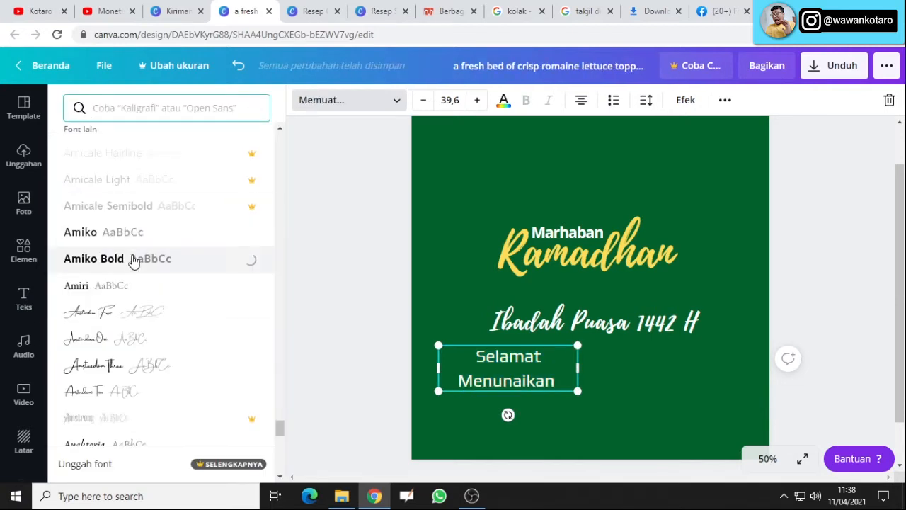
click(110, 235)
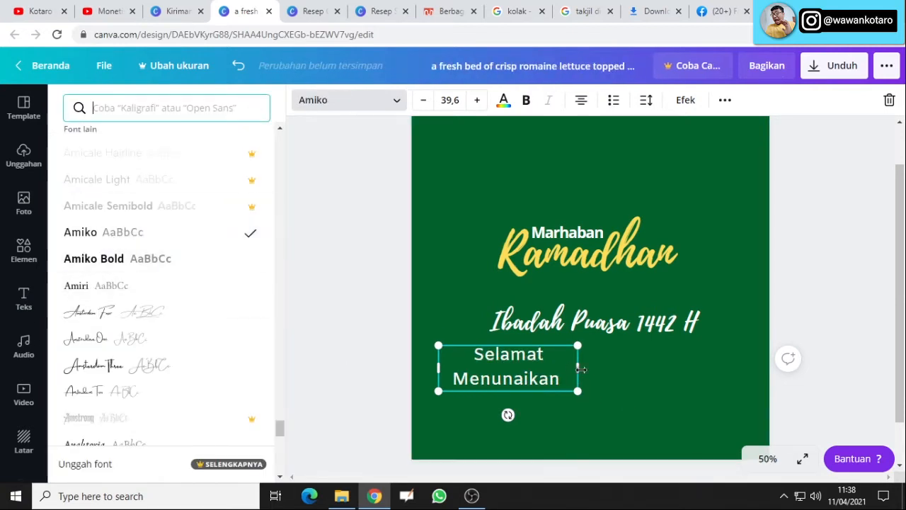
Widen the "Selamat Menunaikan" text box so it fits on one line, and tighten its letter spacing.
drag(579, 369, 627, 368)
click(646, 100)
drag(736, 145, 724, 149)
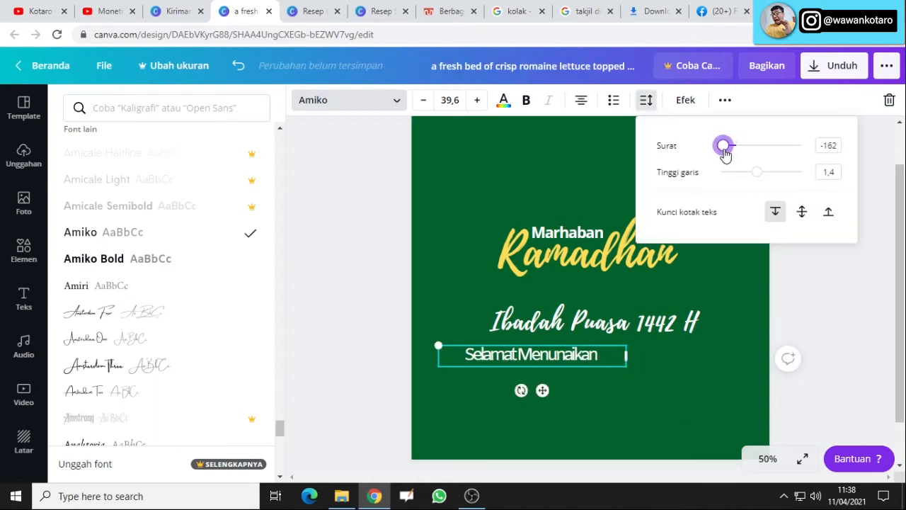
click(818, 310)
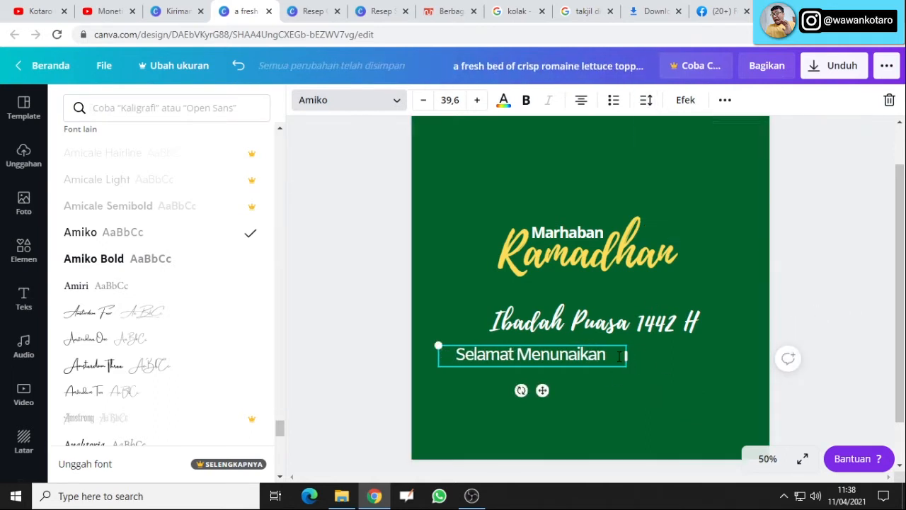
Narrow the "Selamat Menunaikan" box, shrink the text to size 36.1 and shift it left on the page.
drag(626, 355, 601, 355)
drag(439, 345, 453, 347)
click(688, 360)
click(767, 458)
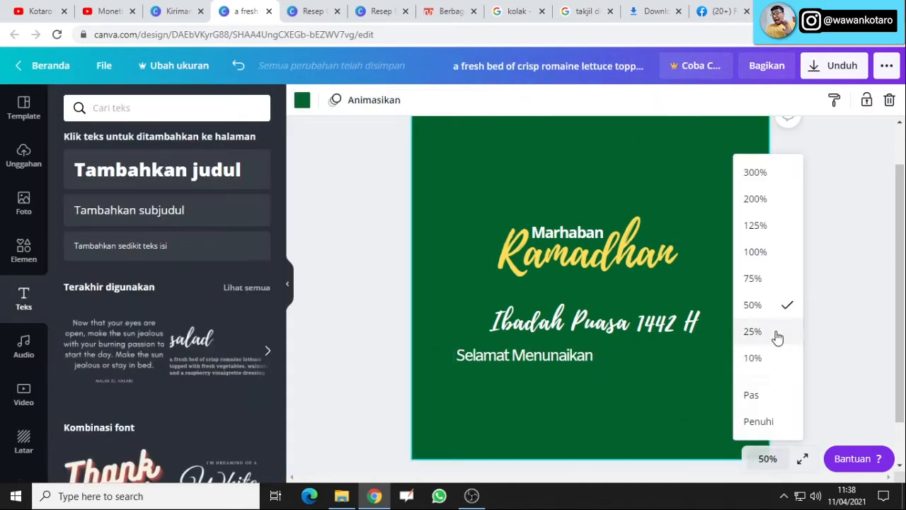
click(768, 394)
click(762, 458)
click(771, 286)
drag(563, 395, 550, 392)
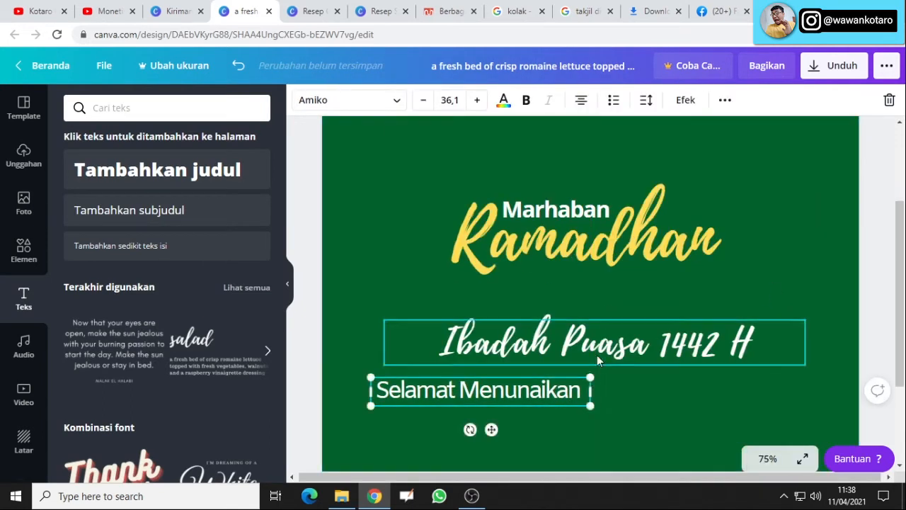
Shrink "Ibadah Puasa 1442 H" to size 41.2, narrow its box and place it directly right of "Selamat Menunaikan".
drag(597, 355, 607, 356)
drag(815, 322, 700, 334)
drag(616, 365, 774, 405)
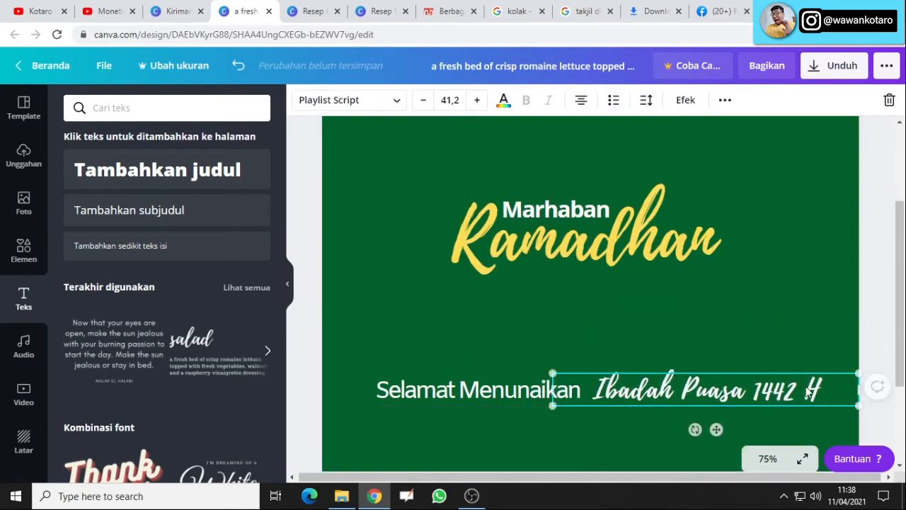
drag(858, 389, 793, 390)
drag(592, 400, 612, 400)
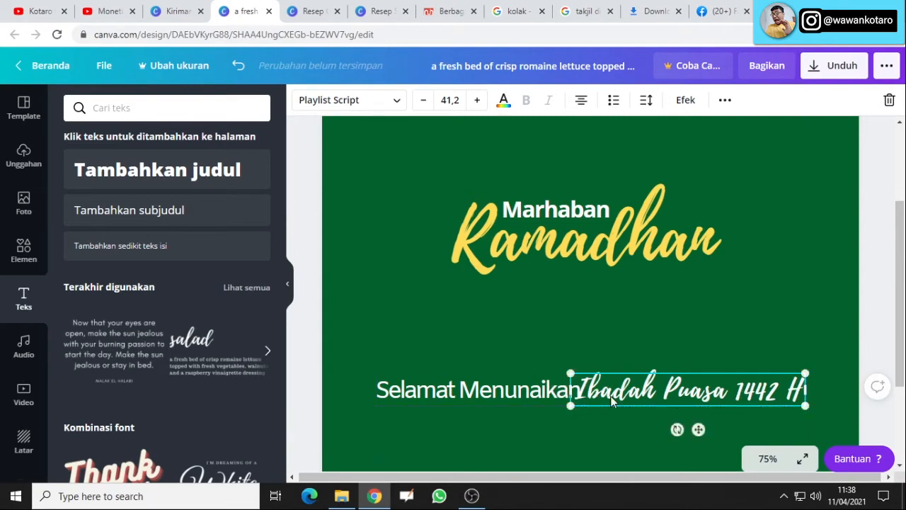
Scale "Ibadah Puasa 1442 H" down slightly so a gap separates it from "Selamat Menunaikan".
drag(570, 371, 545, 395)
click(543, 406)
click(705, 313)
scroll(706, 313, down, 1)
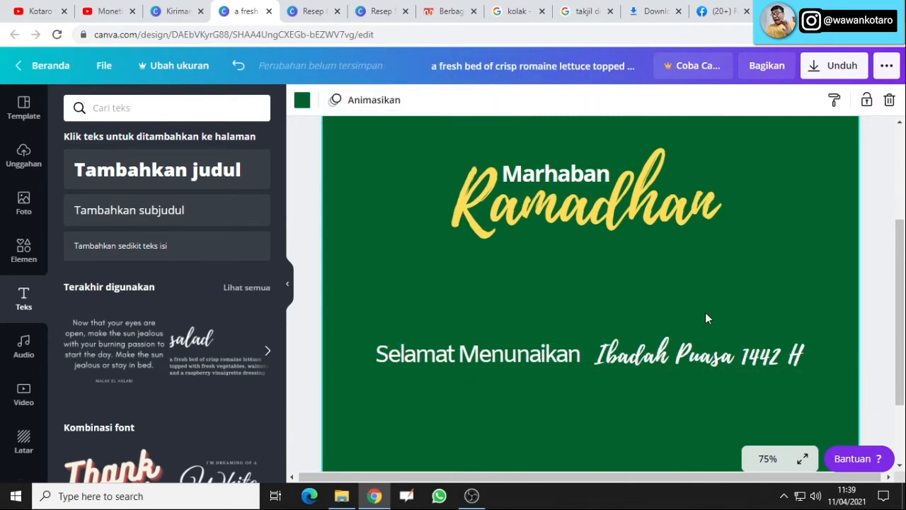
scroll(705, 319, up, 2)
scroll(714, 309, down, 3)
Add a solid line from the elements and rotate it to vertical.
click(22, 255)
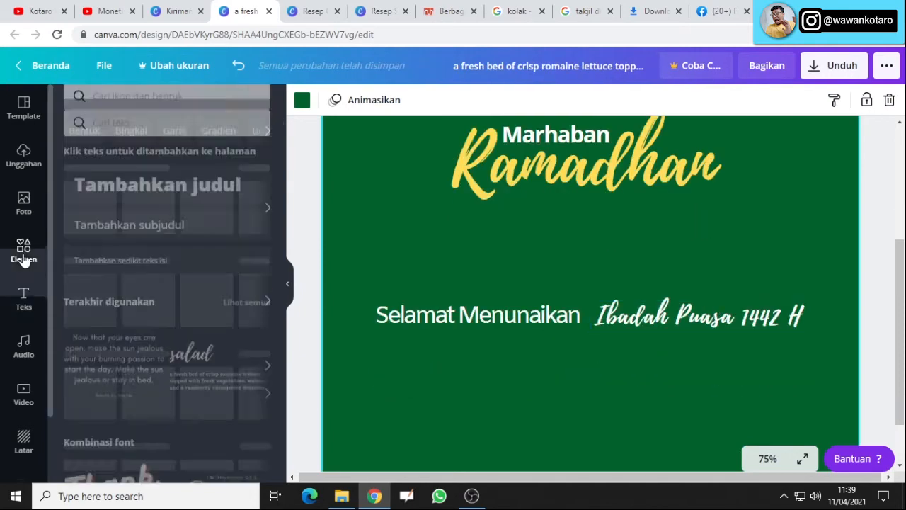
scroll(134, 279, down, 2)
click(138, 280)
drag(579, 230, 570, 188)
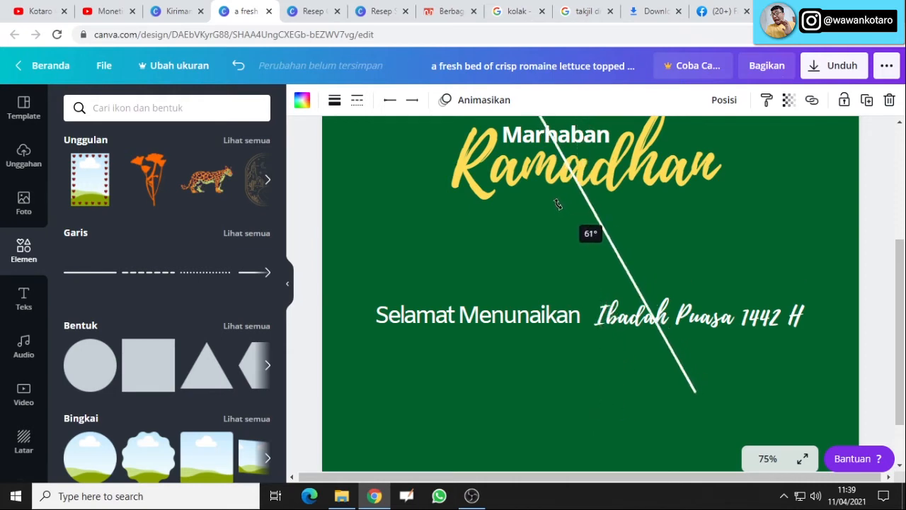
drag(562, 204, 565, 205)
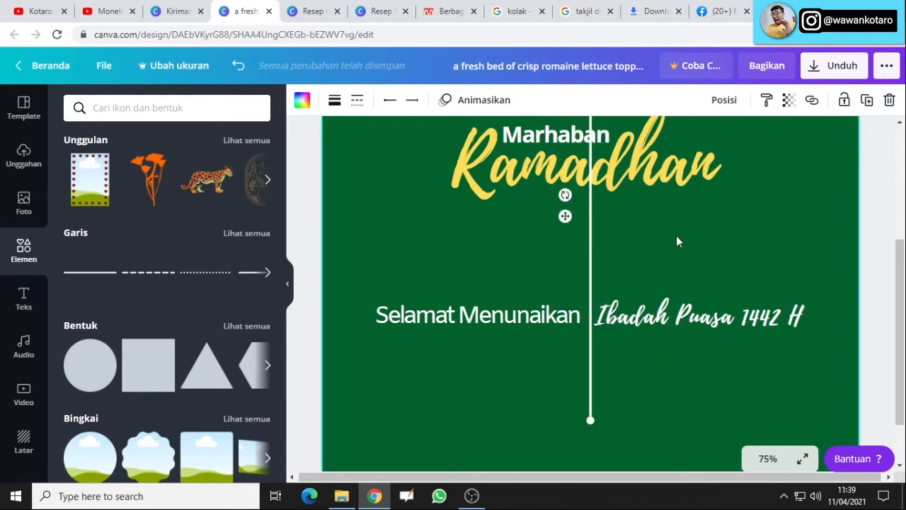
Shorten the vertical line to the greeting's height and place it between "Selamat Menunaikan" and "Ibadah Puasa 1442 H".
drag(591, 420, 594, 227)
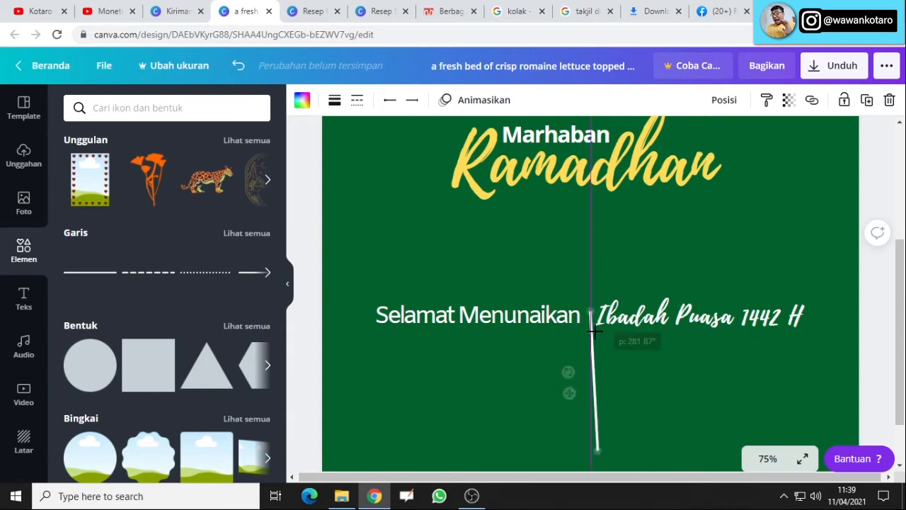
drag(593, 330, 593, 307)
scroll(619, 277, down, 1)
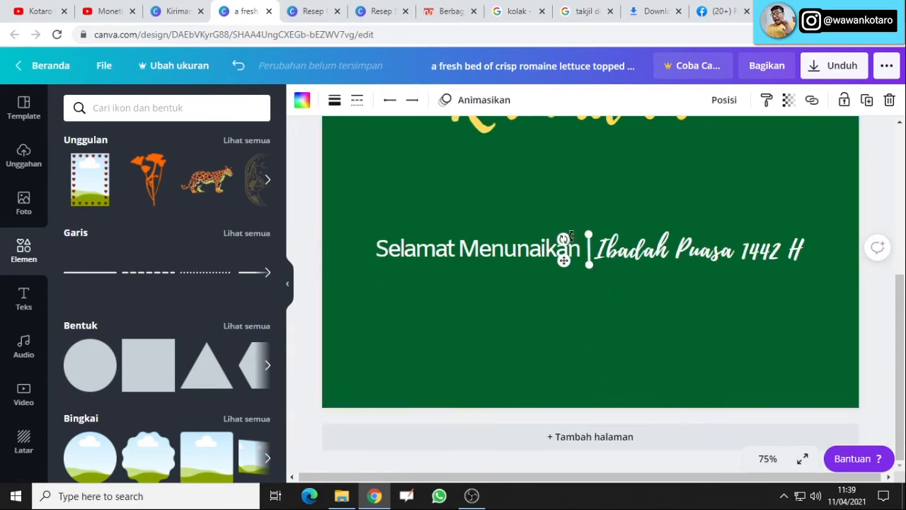
click(611, 260)
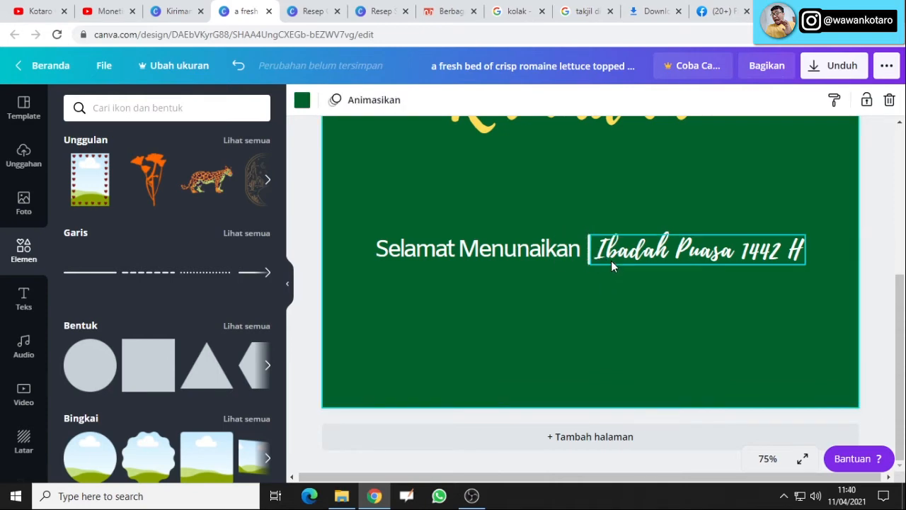
click(589, 260)
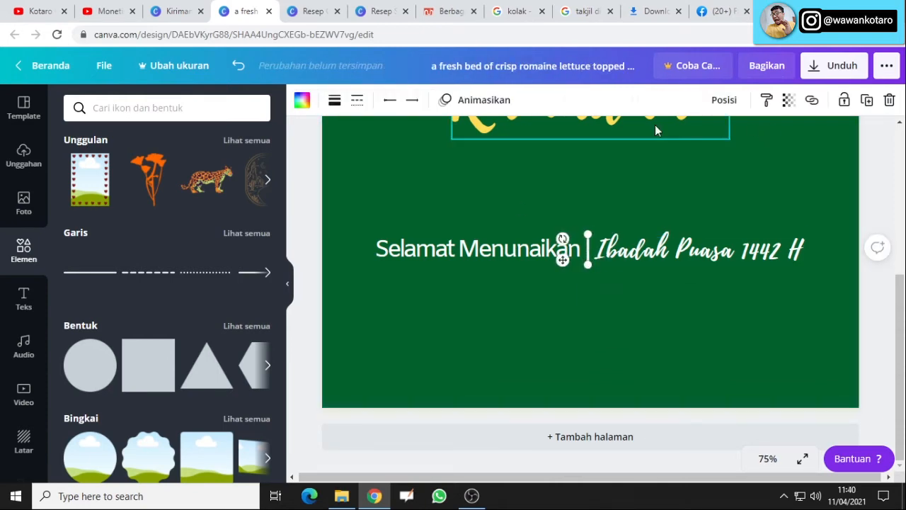
Color the vertical divider line yellow to match the "Ramadhan" title.
click(302, 99)
click(113, 230)
click(592, 306)
scroll(591, 303, up, 1)
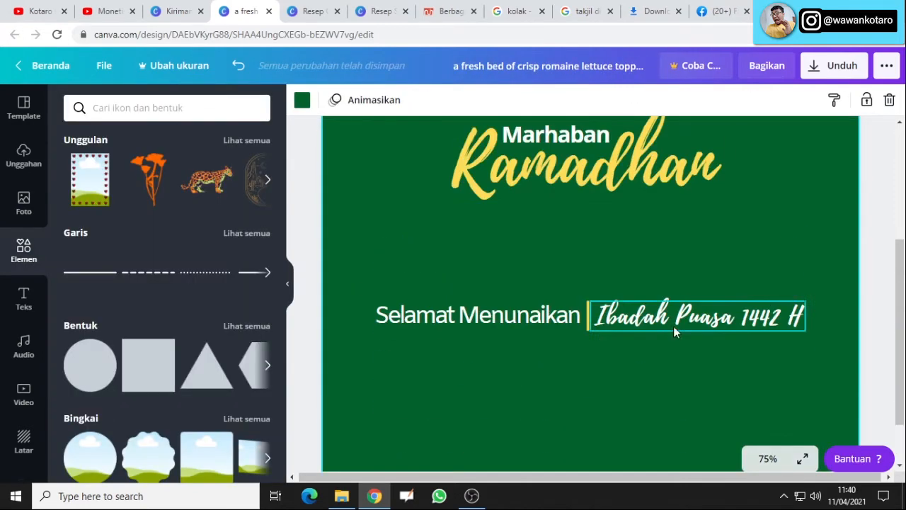
click(770, 458)
click(800, 258)
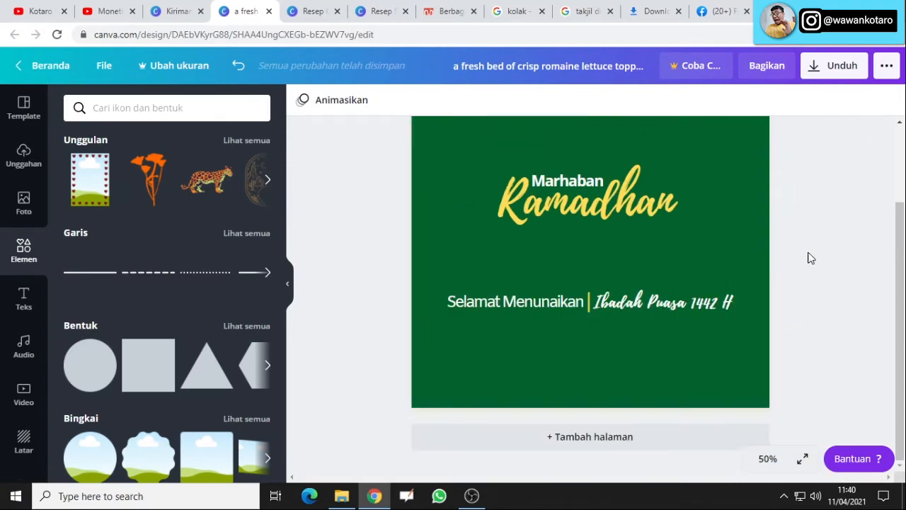
Move the greeting line and its divider up, closer to the "Marhaban Ramadhan" title.
scroll(811, 259, up, 1)
click(637, 240)
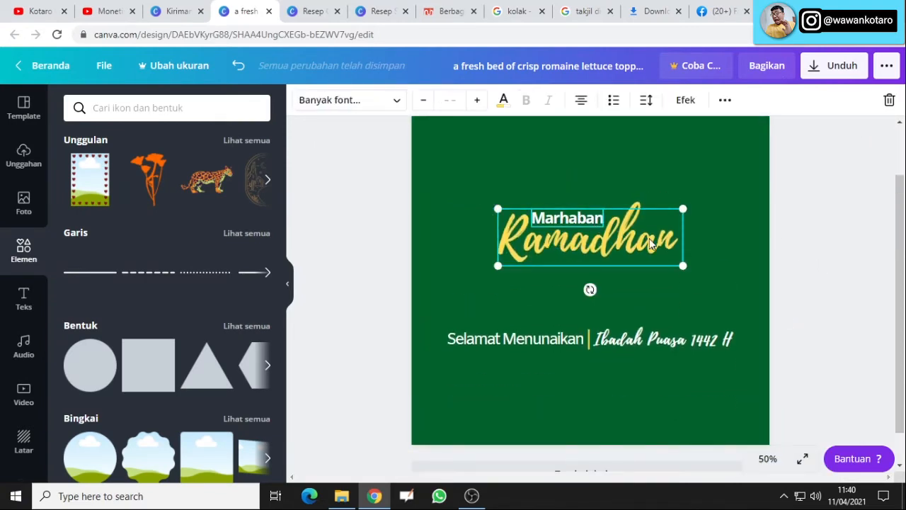
drag(637, 247, 638, 247)
click(616, 343)
drag(582, 343, 582, 315)
click(831, 278)
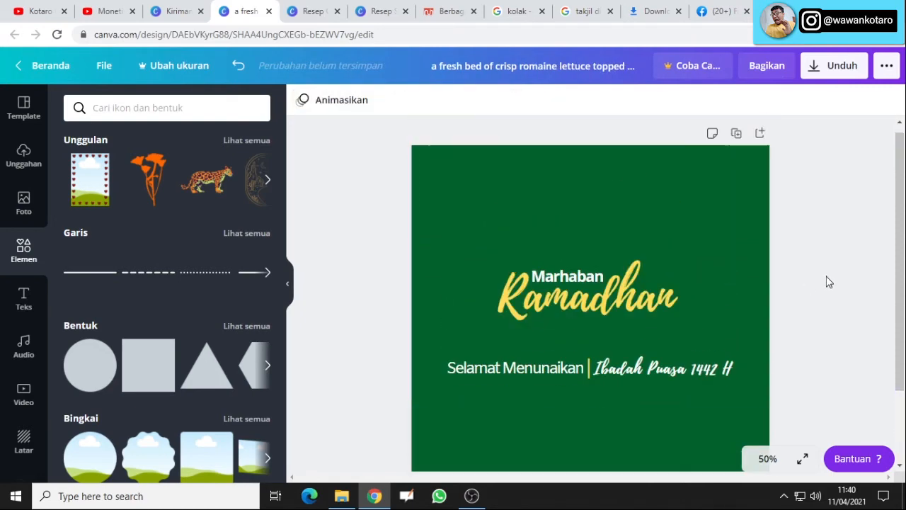
Search the elements for "masjid" and add the free gold outline drawing of a domed mosque.
click(168, 107)
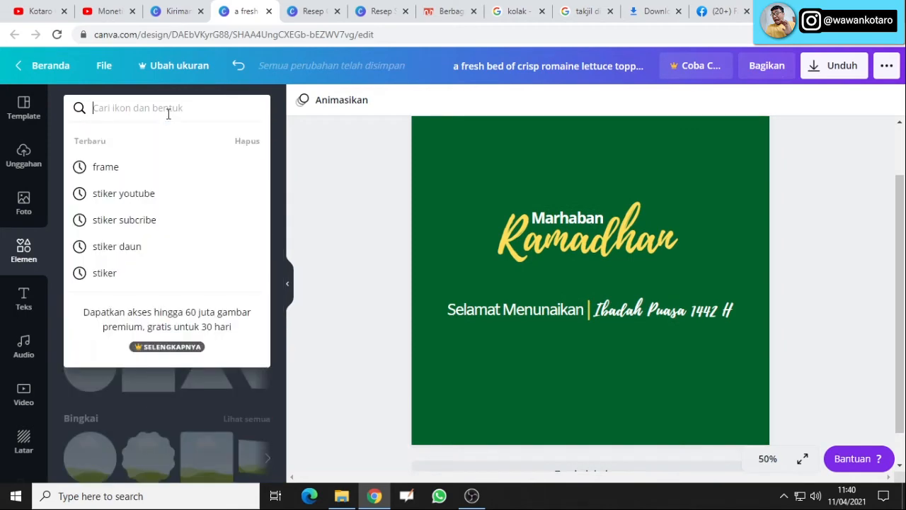
text(masjid)
key(Return)
scroll(210, 266, down, 1)
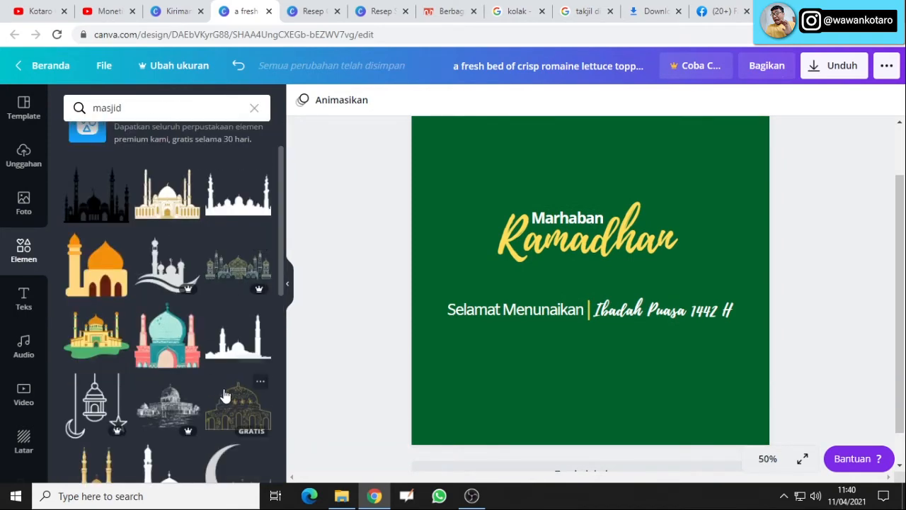
click(238, 407)
Resize the gold mosque outline and center it above the title, with its base overlapping "Marhaban Ramadhan".
drag(618, 276, 604, 230)
click(786, 253)
scroll(787, 252, up, 1)
drag(656, 200, 649, 208)
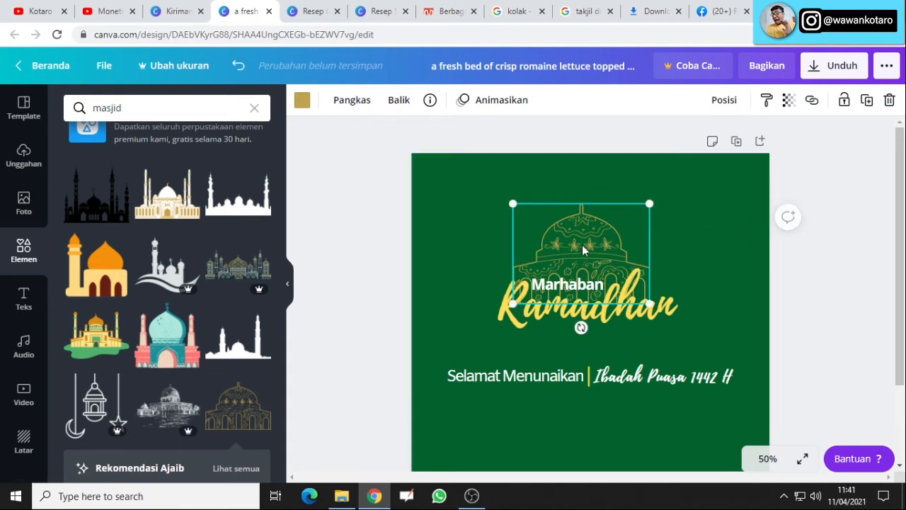
mouse_move(583, 245)
mouse_down()
mouse_move(610, 237)
mouse_move(593, 235)
mouse_move(594, 244)
mouse_up()
click(793, 308)
click(820, 187)
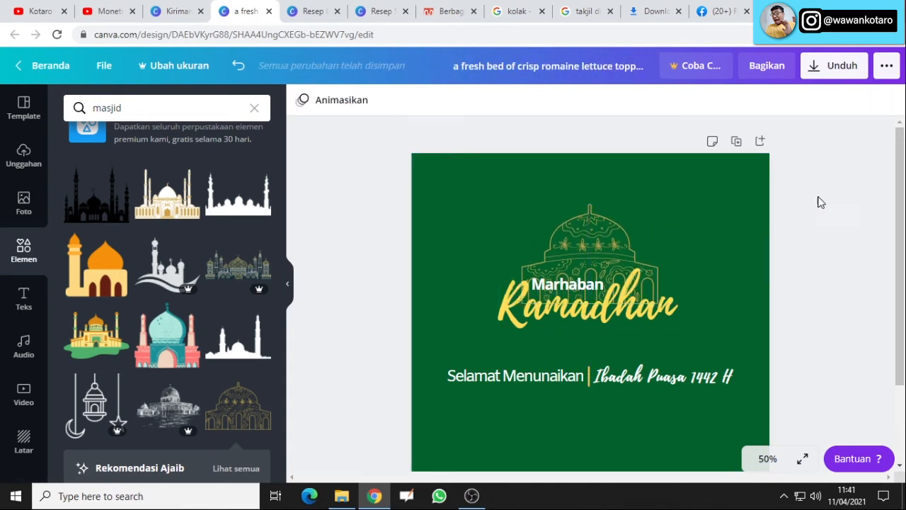
Scale the greeting line with its divider down slightly and move it, the title and the mosque lower on the page.
scroll(810, 224, down, 3)
scroll(810, 224, up, 3)
shift+click(610, 382)
shift+click(587, 381)
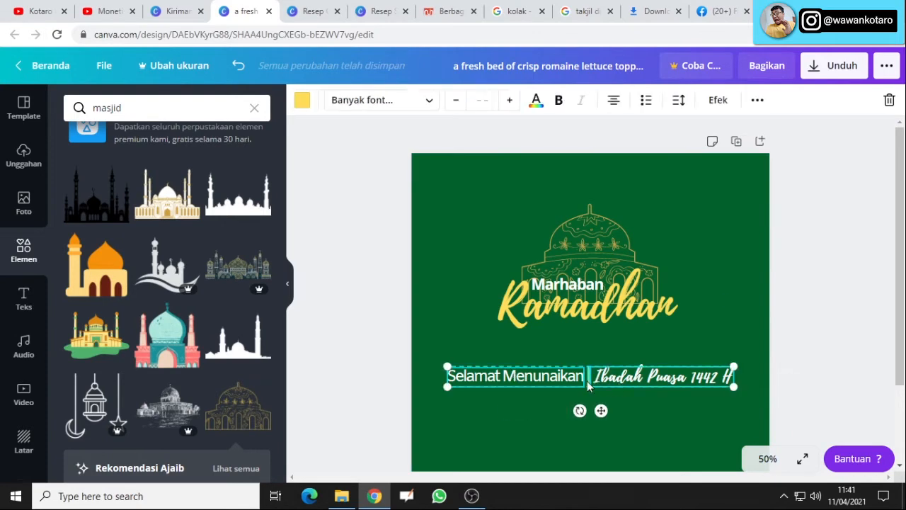
drag(733, 366, 725, 368)
drag(634, 382, 638, 412)
drag(785, 286, 602, 283)
click(805, 250)
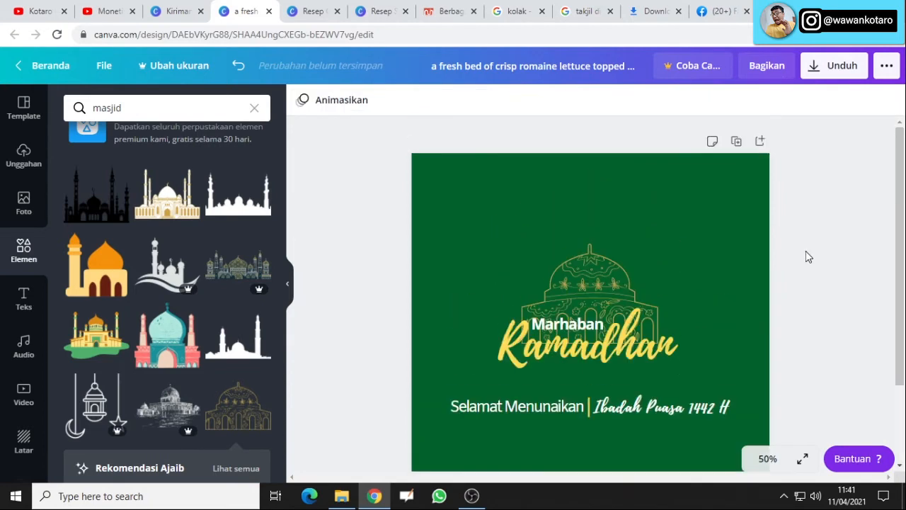
Select the mosque, title and greeting together and shift the whole composition slightly up and right.
scroll(805, 250, down, 2)
key(ctrl+a)
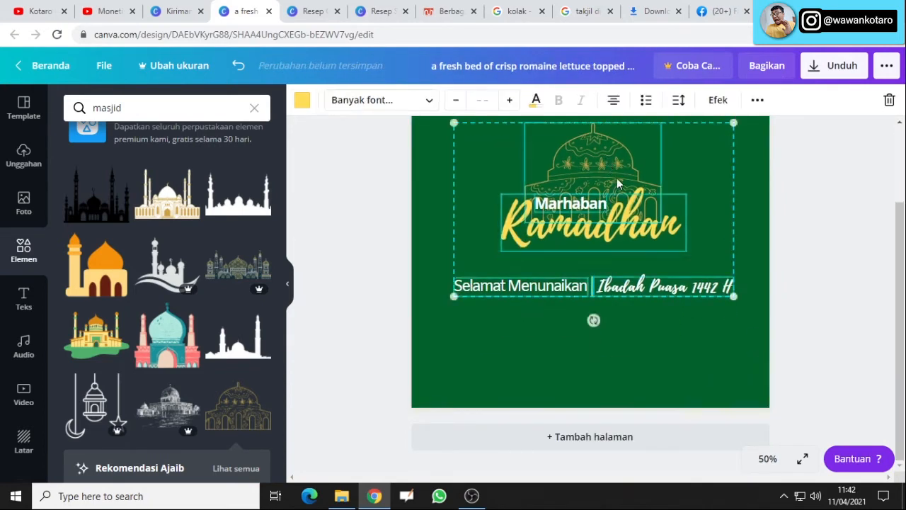
click(767, 458)
click(754, 333)
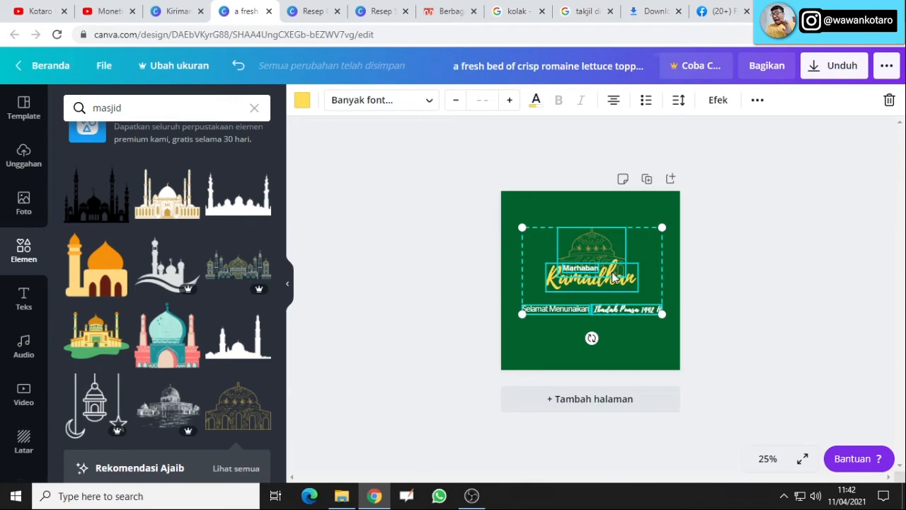
drag(613, 277, 621, 271)
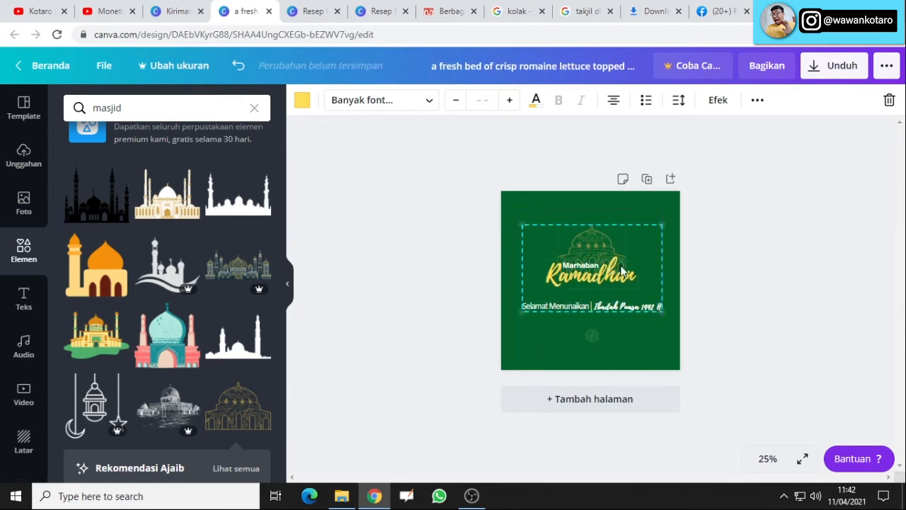
click(767, 459)
click(753, 305)
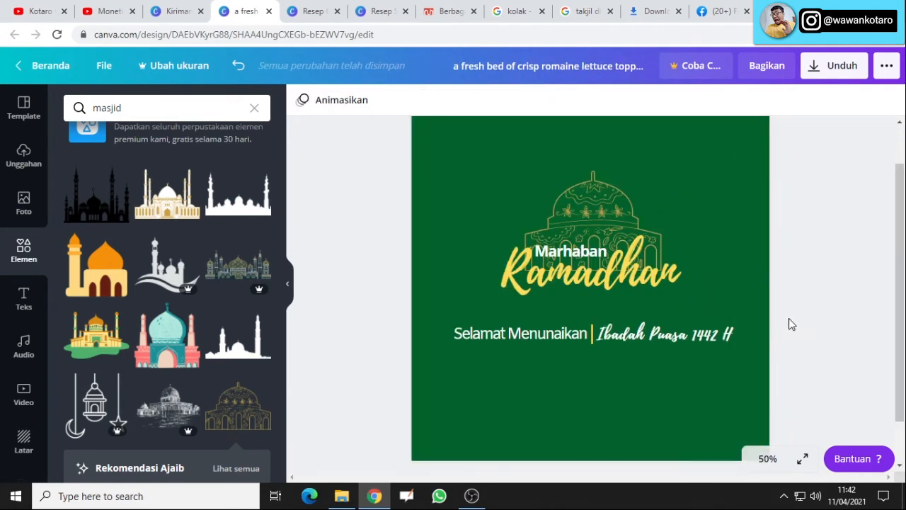
click(766, 459)
click(763, 331)
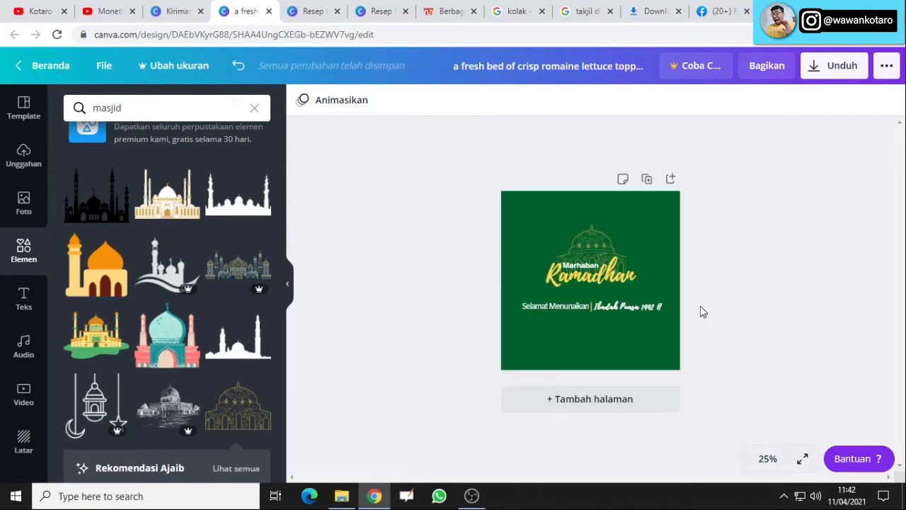
Search the elements for "ramadhan" and browse the ornaments.
click(253, 109)
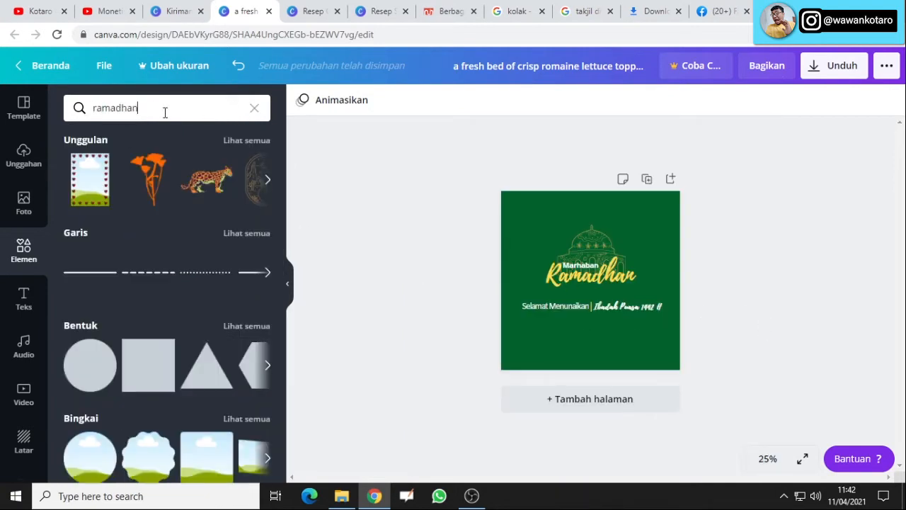
key(Return)
scroll(205, 228, down, 2)
scroll(222, 241, down, 1)
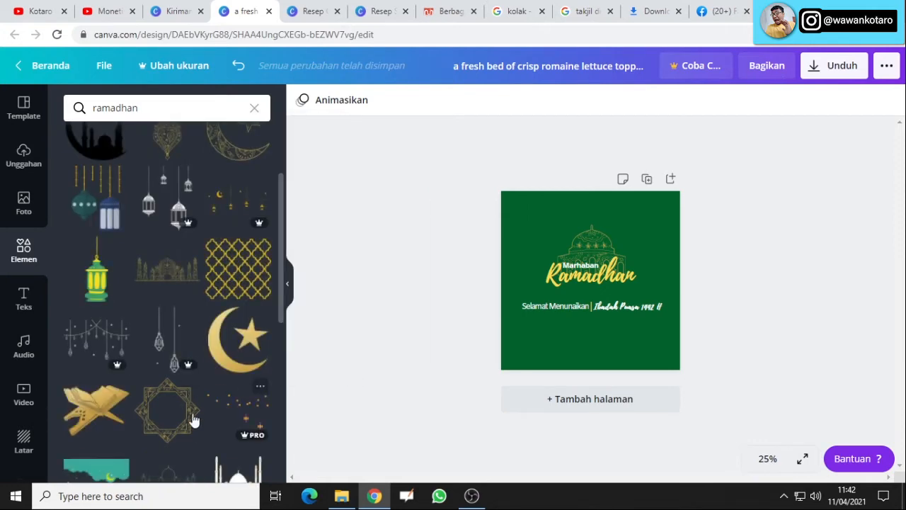
Try a gold eight-pointed star frame enlarged around the composition, and delete it.
click(190, 418)
drag(630, 239, 714, 187)
drag(667, 255, 632, 286)
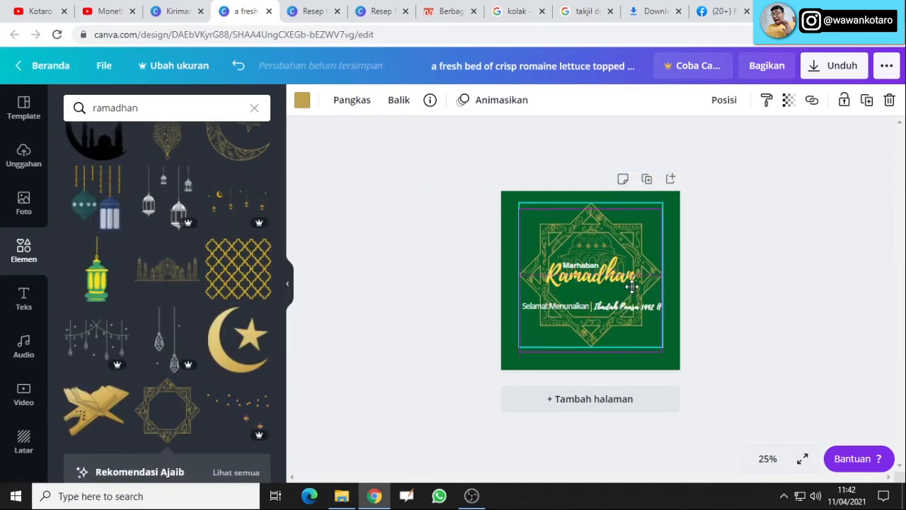
key(Delete)
scroll(213, 319, down, 8)
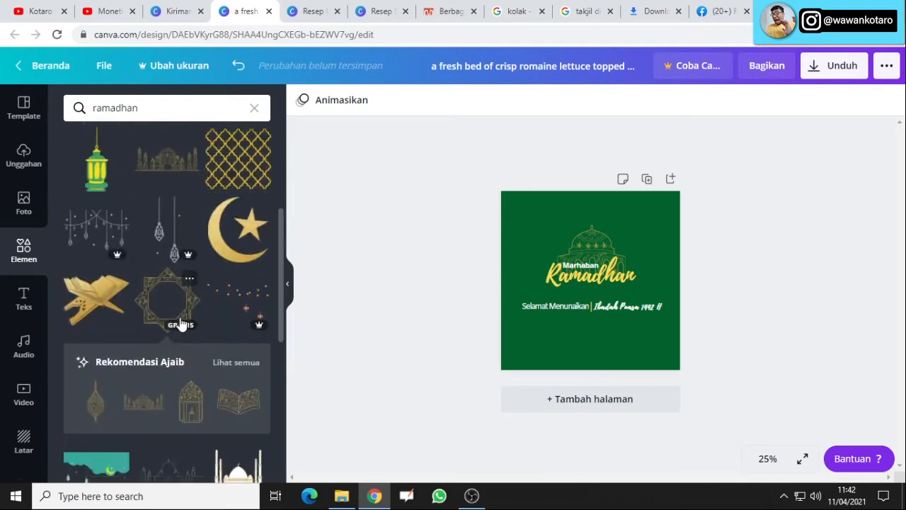
Try the gold outline lantern with a candle from the star frame's recommended elements, and delete it.
scroll(263, 325, down, 5)
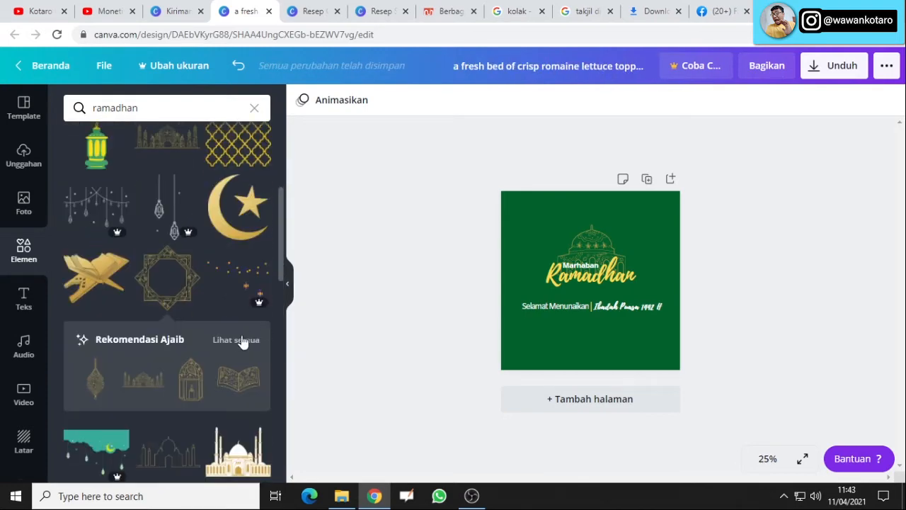
click(241, 340)
scroll(254, 339, down, 4)
scroll(234, 344, up, 5)
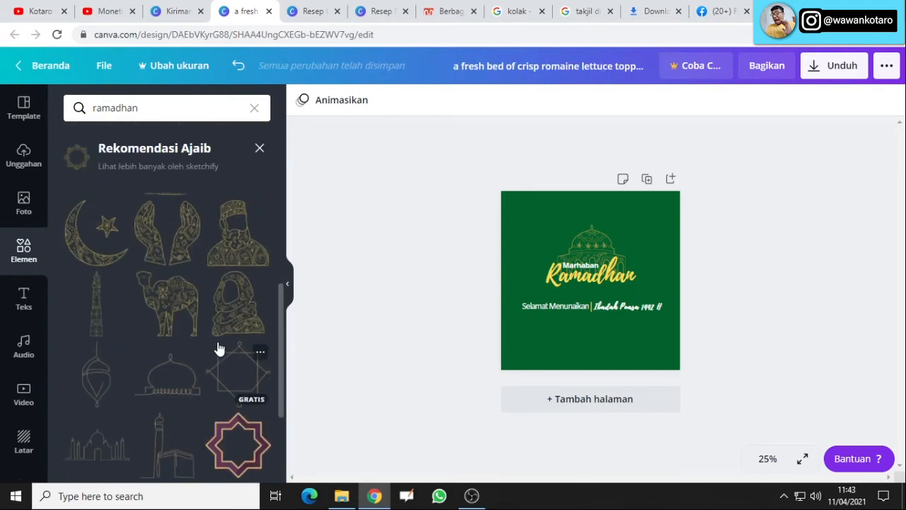
click(241, 234)
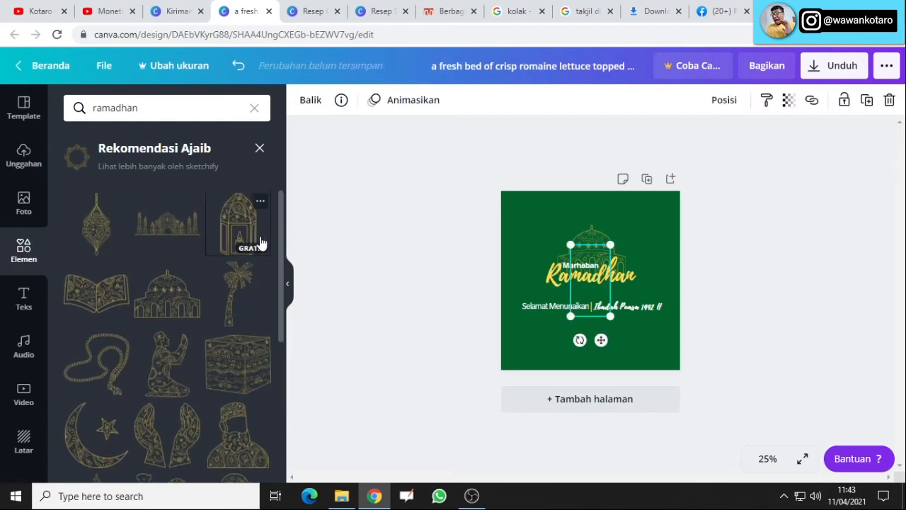
key(Delete)
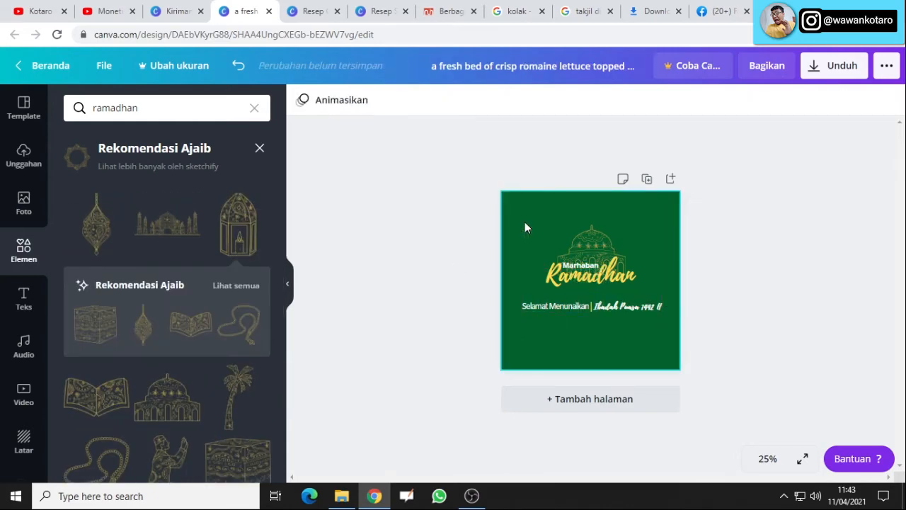
Add the yellow and green lantern and duplicate it, hanging a small one at the page's upper right and a larger one at the upper left.
scroll(146, 253, down, 5)
scroll(163, 301, up, 2)
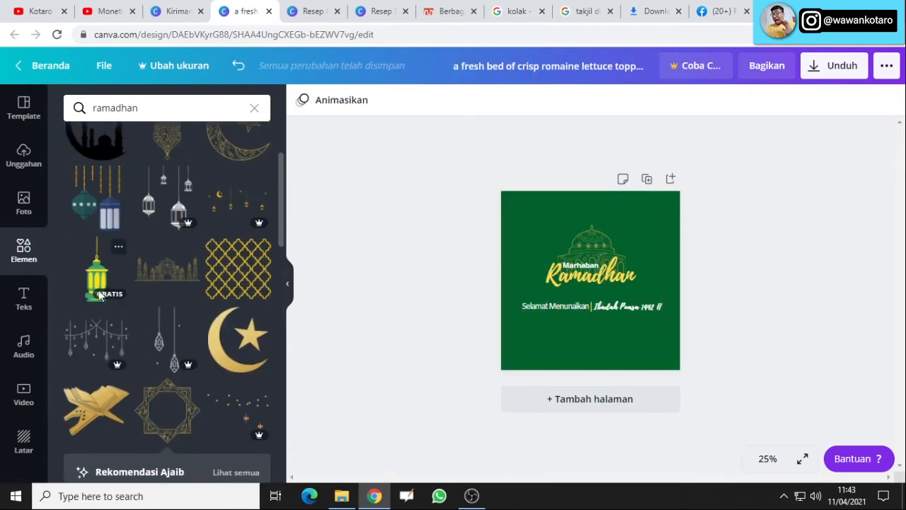
click(96, 272)
drag(591, 296, 646, 217)
click(867, 101)
click(757, 285)
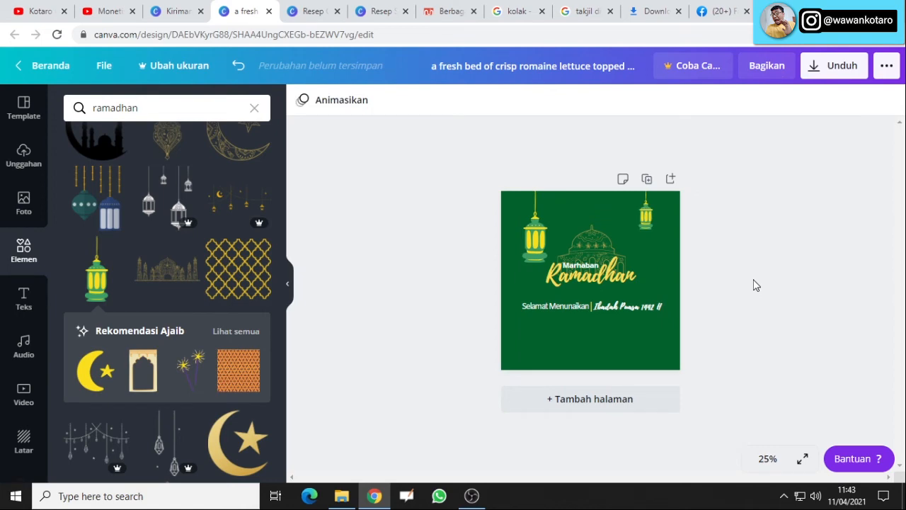
Move the large lantern up and slightly inward, and adjust the small lantern's horizontal position for a balanced placement.
click(768, 459)
click(771, 304)
click(469, 200)
drag(705, 170, 674, 170)
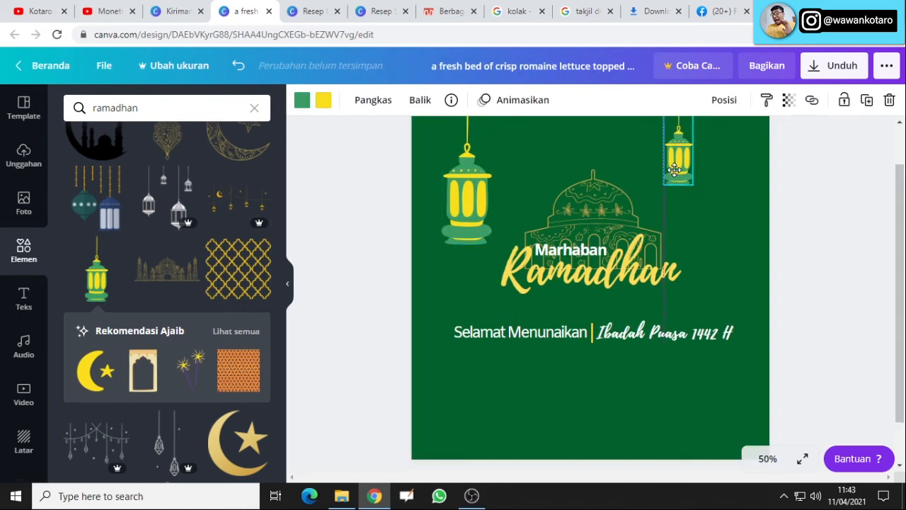
drag(472, 191, 493, 166)
drag(687, 177, 670, 176)
mouse_move(506, 177)
mouse_down()
mouse_move(519, 174)
mouse_move(494, 173)
mouse_up()
drag(660, 176, 675, 176)
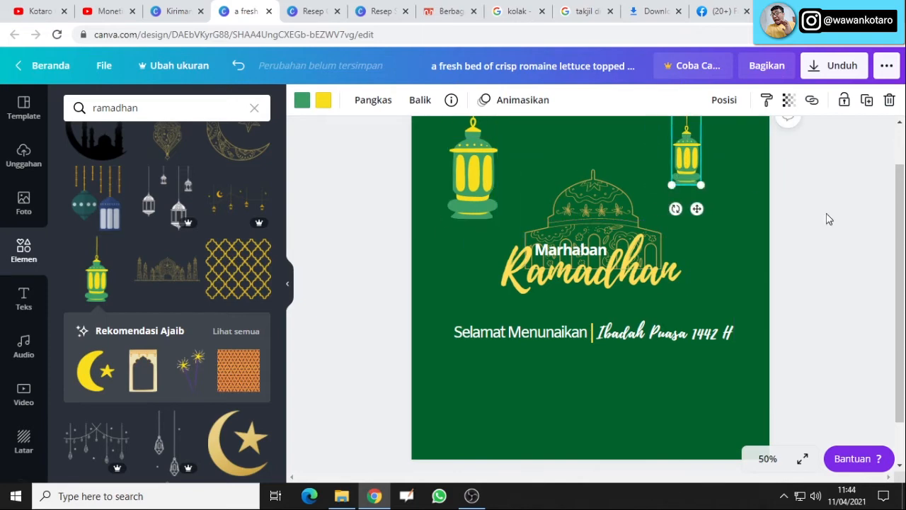
click(829, 219)
Add the gold lattice pattern to the page and reduce its opacity.
scroll(815, 305, up, 1)
scroll(818, 306, down, 2)
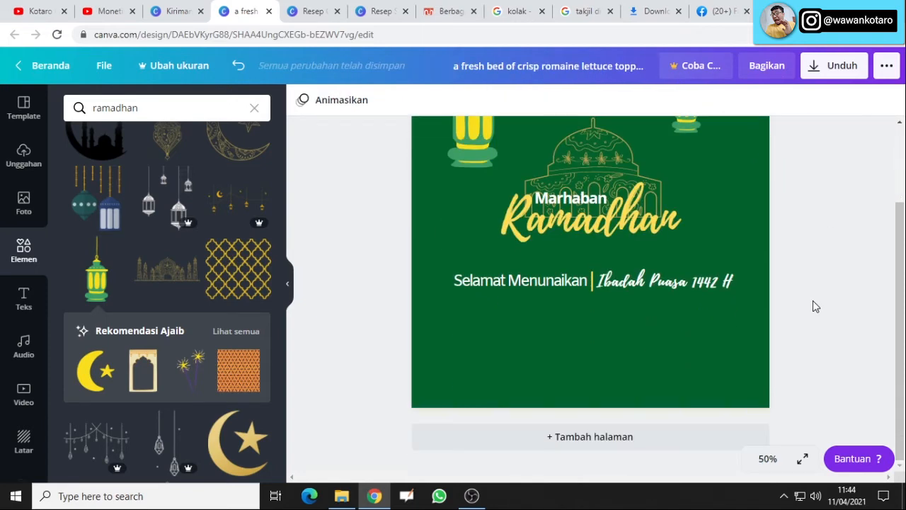
click(238, 268)
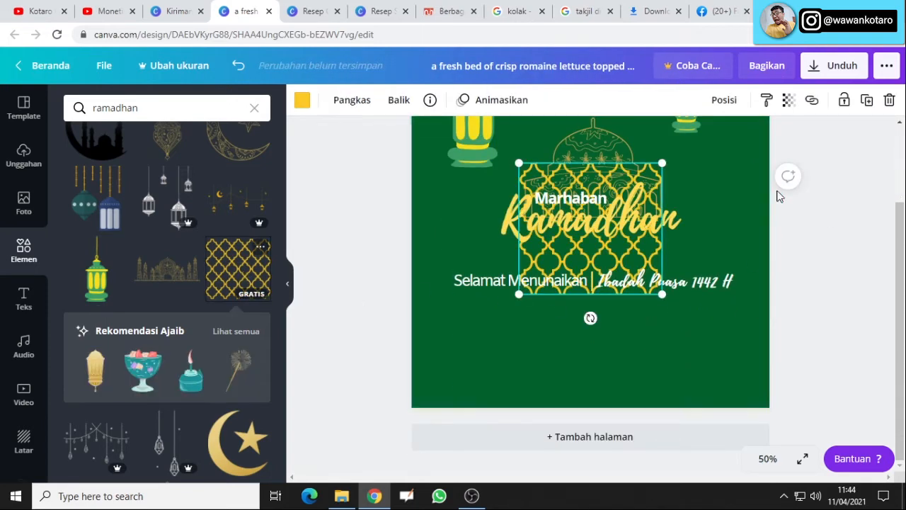
click(723, 100)
click(655, 141)
click(787, 103)
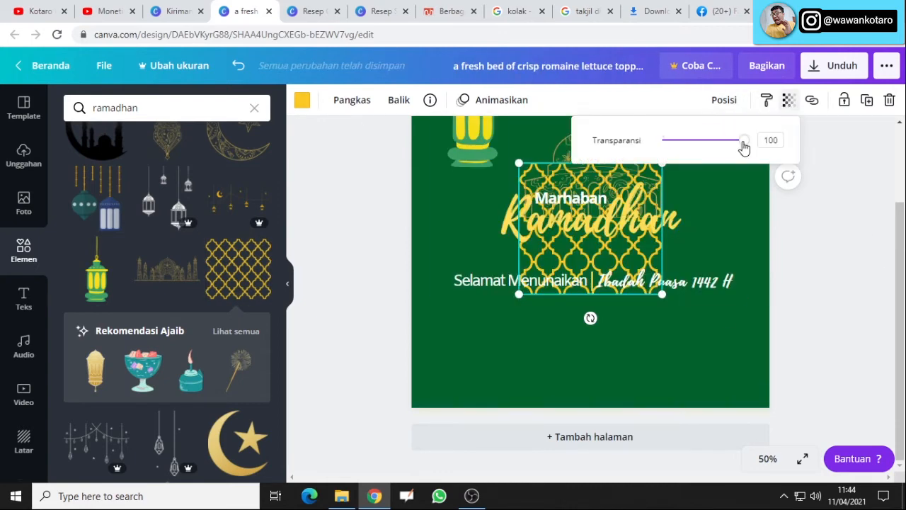
drag(743, 140, 683, 140)
Enlarge the lattice pattern to cover the whole page and set its transparency to 8.
drag(662, 294, 769, 421)
scroll(768, 420, up, 2)
drag(519, 263, 398, 154)
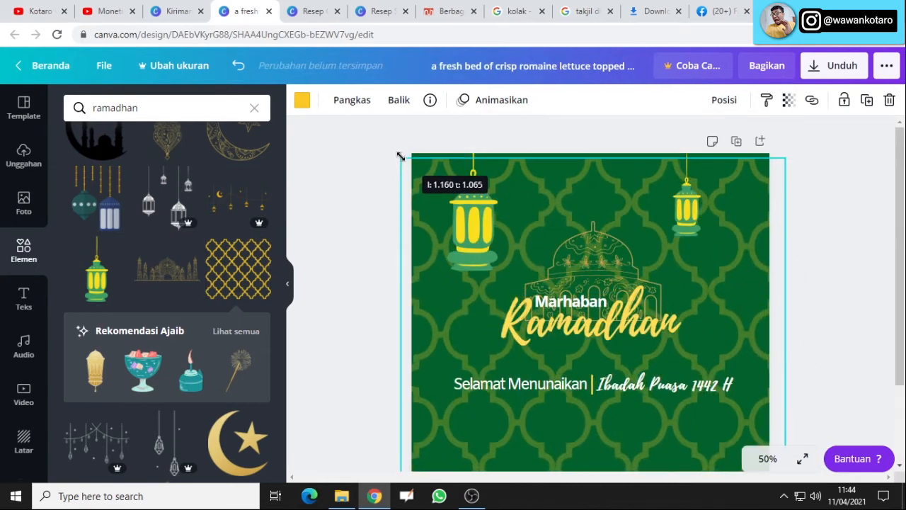
drag(696, 142, 671, 146)
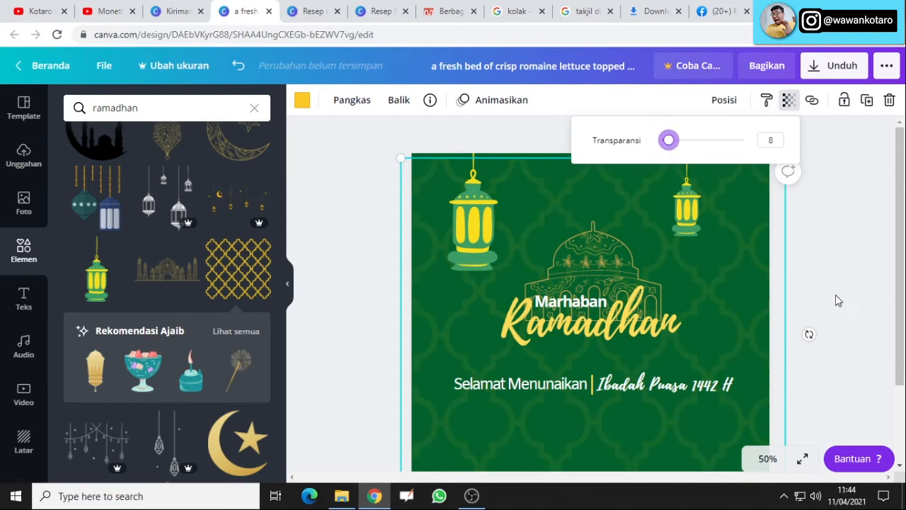
click(834, 298)
scroll(825, 308, down, 2)
click(826, 310)
scroll(829, 316, up, 2)
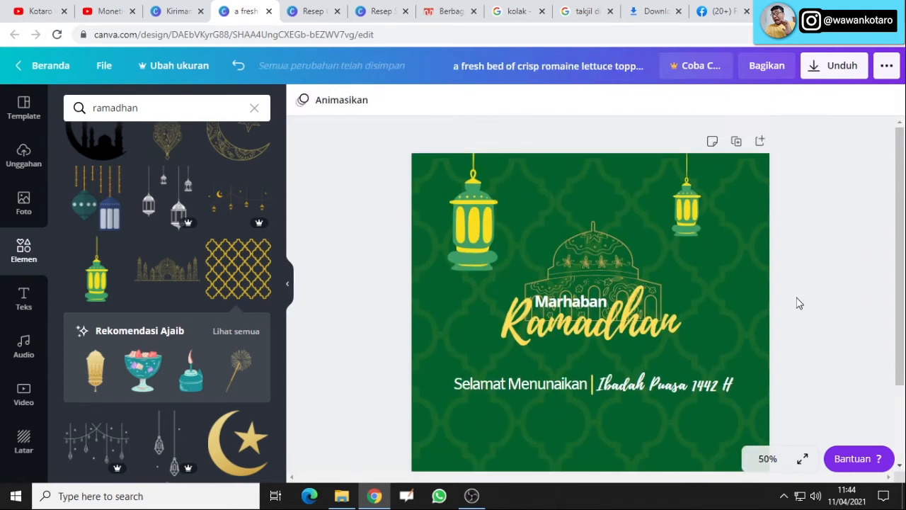
scroll(724, 231, down, 2)
scroll(735, 220, up, 2)
Try the lattice pattern enlarged far beyond the page, rotated and repositioned, and delete it.
drag(785, 157, 904, 47)
scroll(741, 384, down, 2)
click(767, 458)
click(776, 362)
drag(656, 222, 757, 126)
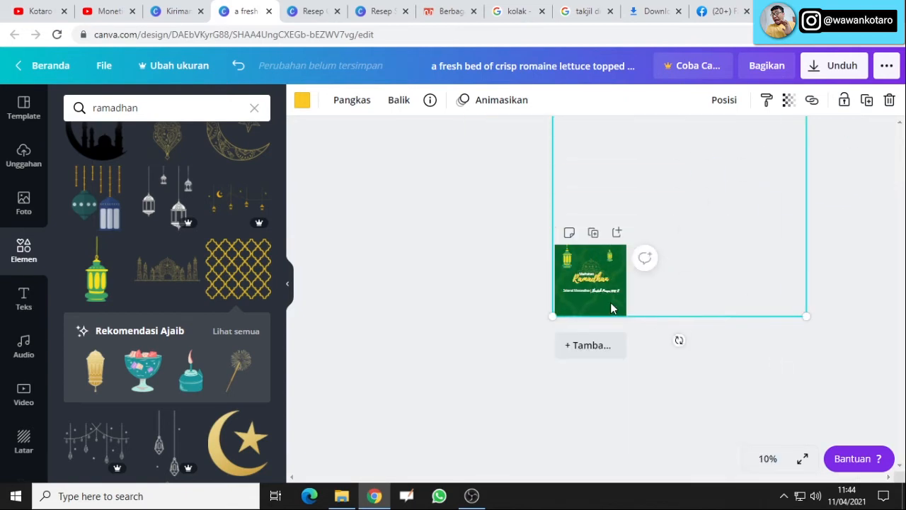
drag(610, 302, 568, 330)
drag(510, 344, 594, 329)
click(762, 311)
click(791, 362)
scroll(791, 362, up, 1)
click(736, 333)
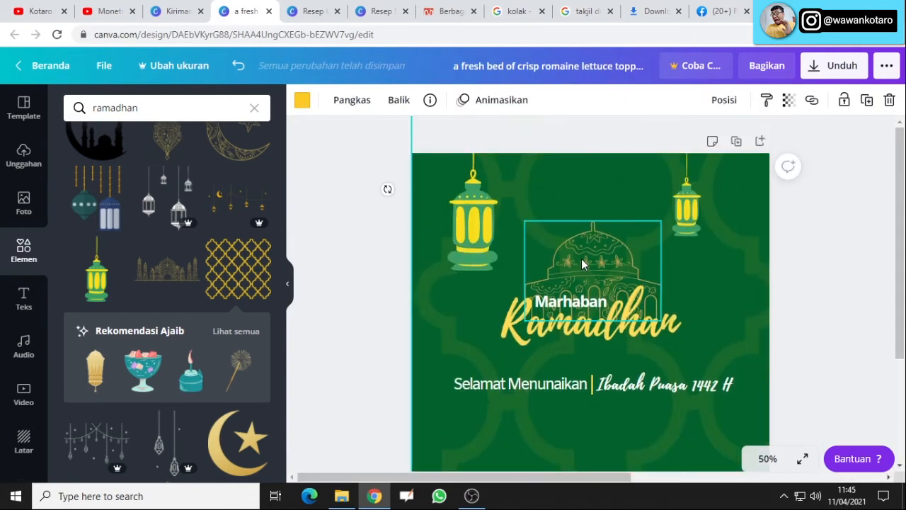
scroll(223, 303, down, 2)
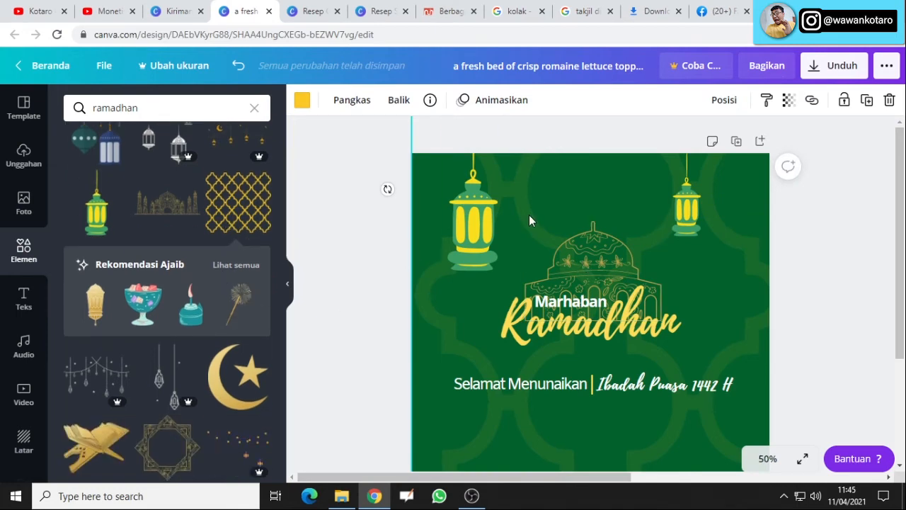
key(Delete)
Clear the element search and open the full Gradien collection.
scroll(535, 245, down, 2)
scroll(173, 334, down, 2)
scroll(184, 340, up, 5)
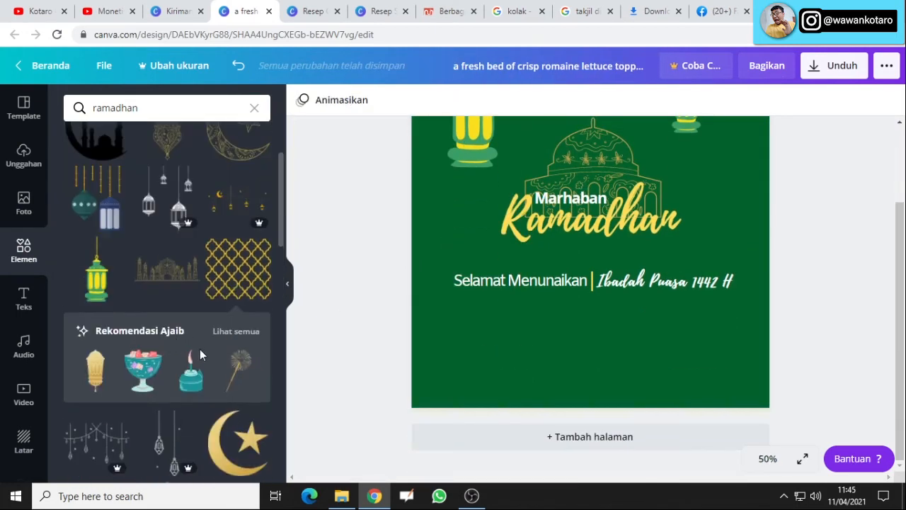
click(254, 108)
scroll(222, 259, down, 10)
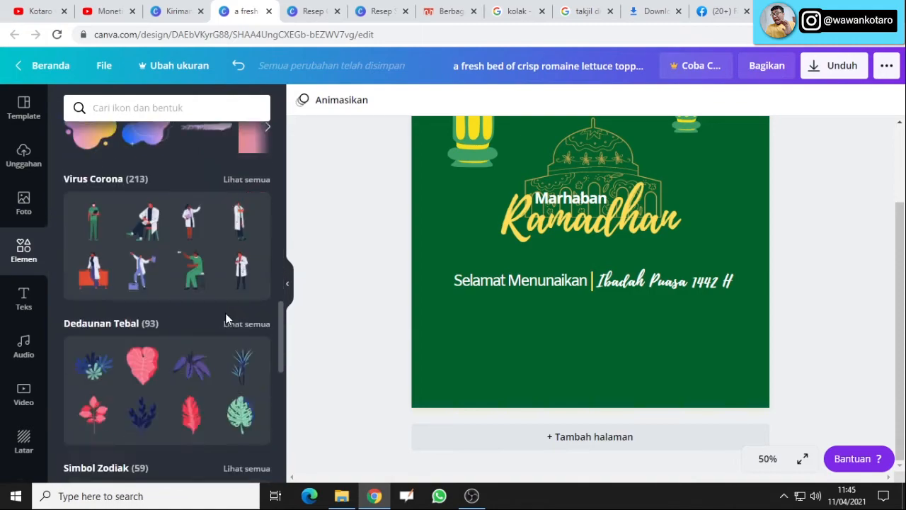
scroll(226, 317, up, 15)
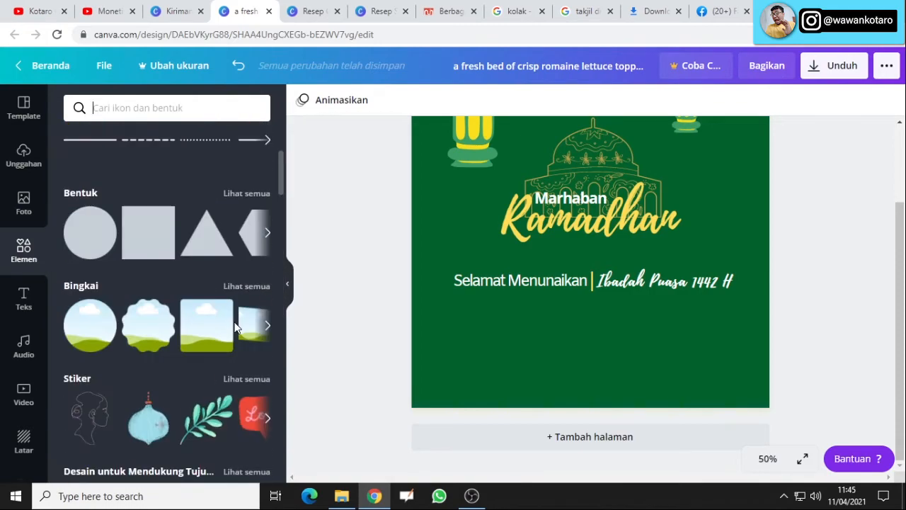
scroll(237, 318, down, 8)
click(247, 289)
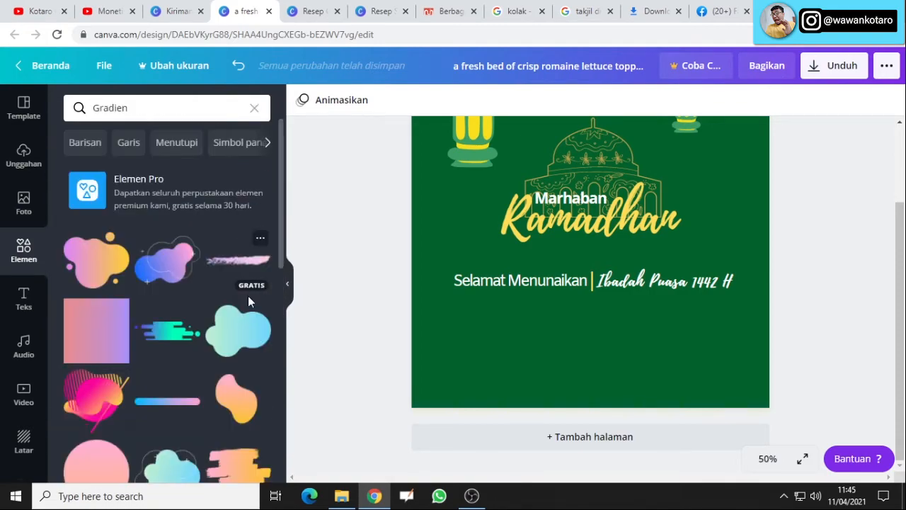
Add the pink and orange gradient blob and recolour both of its colours to the lanterns' medium green.
click(236, 380)
click(324, 100)
click(78, 231)
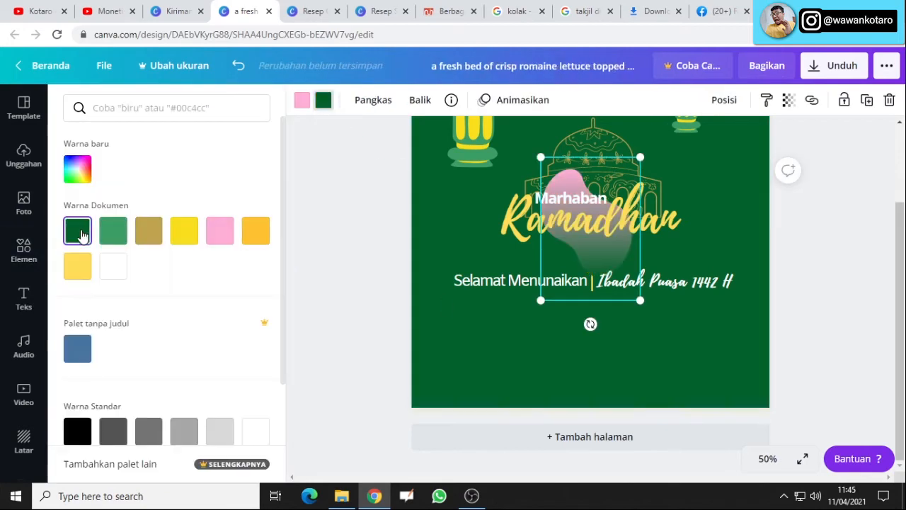
click(323, 100)
click(324, 100)
click(114, 231)
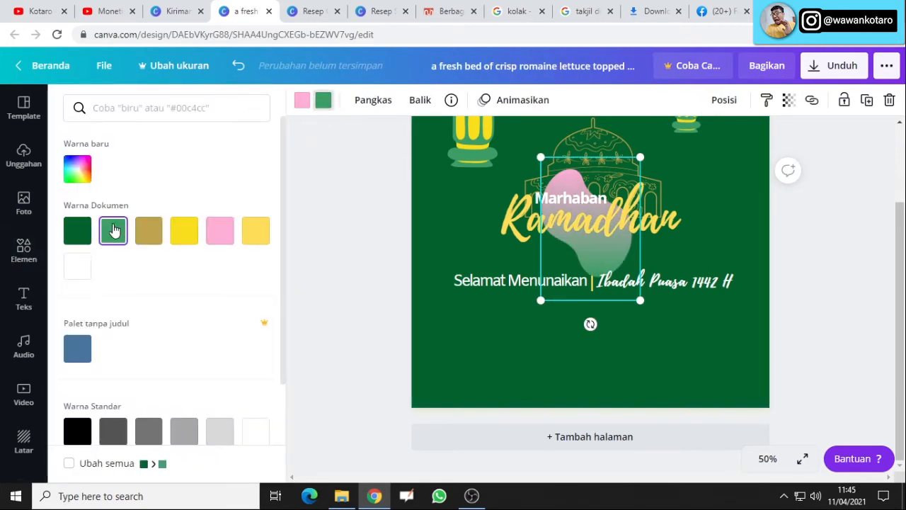
click(122, 226)
Rotate and greatly enlarge the green blob, and position it as a wave filling the lower half of the page.
drag(591, 323, 673, 280)
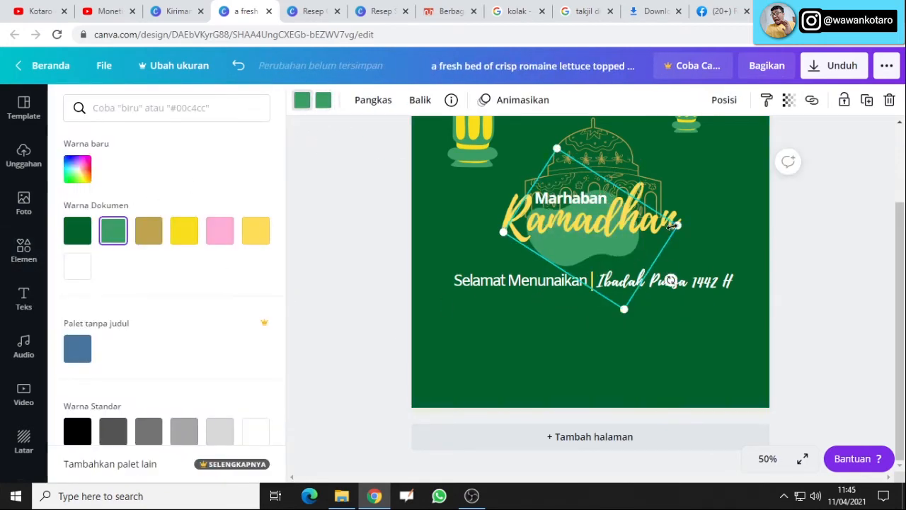
drag(676, 224, 899, 218)
drag(685, 294, 767, 440)
click(768, 458)
click(766, 370)
drag(645, 299, 724, 302)
drag(614, 311, 597, 327)
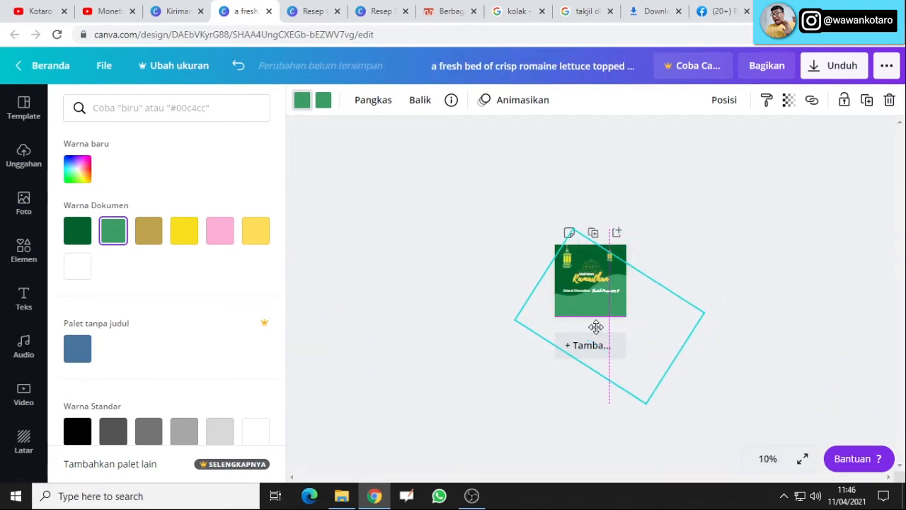
drag(692, 369, 668, 394)
click(702, 293)
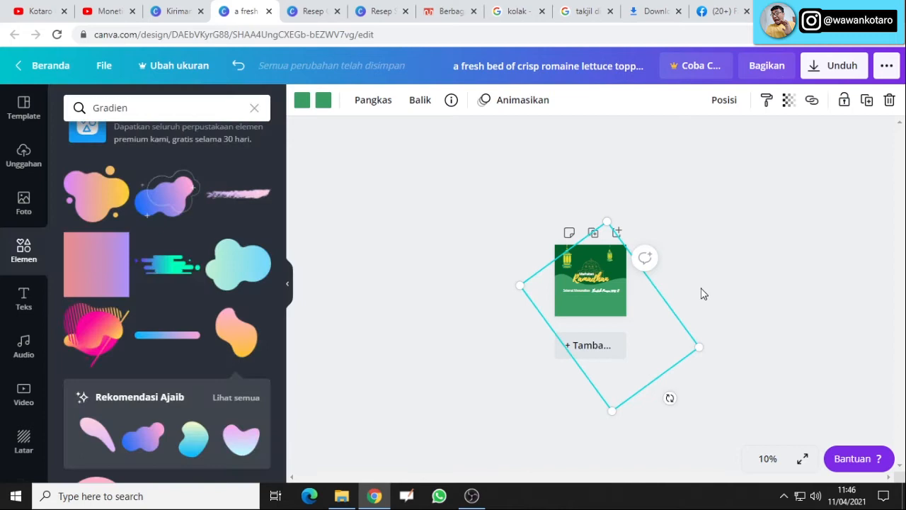
Add the recommended blue and yellow gradient blob, rotate and enlarge it, and place it as a hill along the page's bottom edge.
click(766, 456)
click(755, 314)
scroll(800, 335, down, 1)
scroll(800, 336, up, 1)
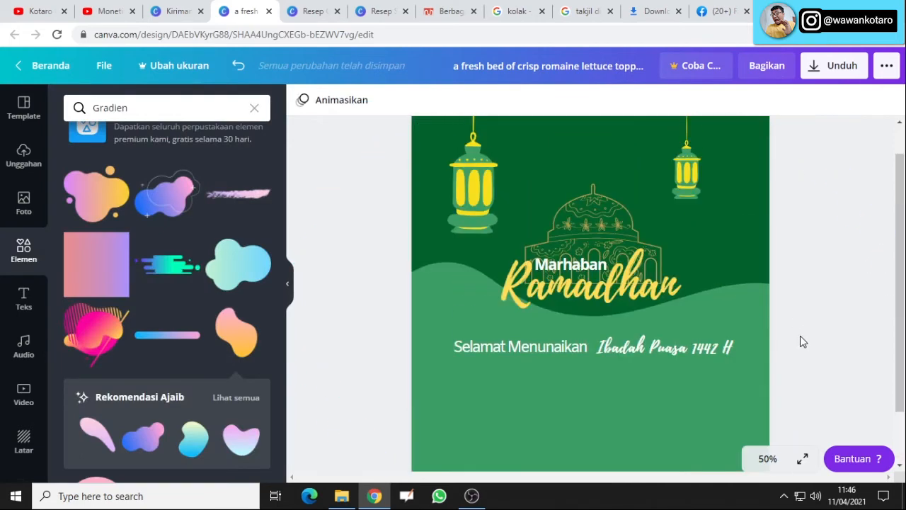
scroll(684, 359, down, 1)
click(197, 441)
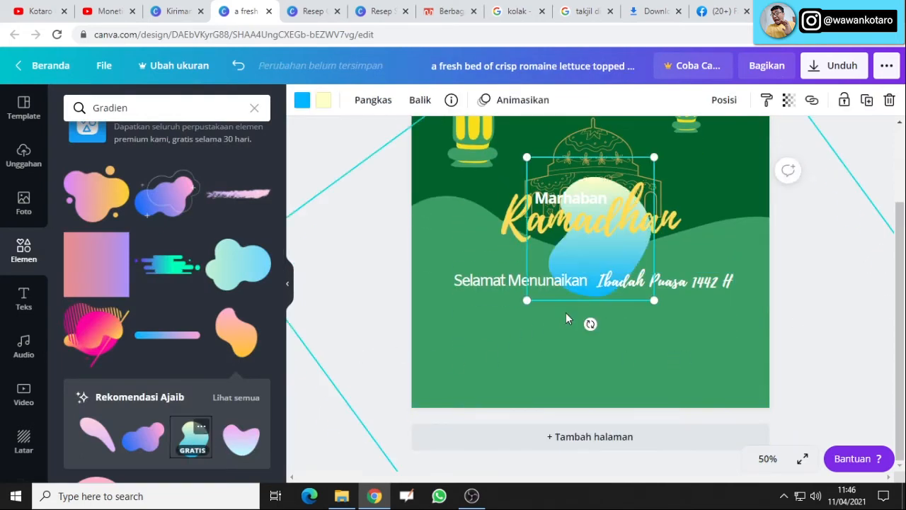
drag(624, 238, 481, 446)
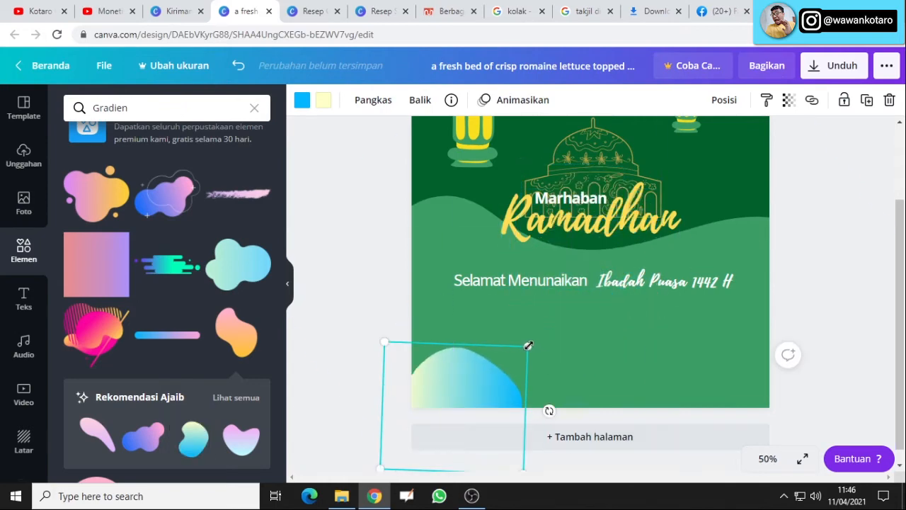
drag(527, 346, 756, 156)
drag(678, 368, 655, 504)
drag(599, 359, 618, 387)
Rotate the large green wave slightly further and nudge it into place across the page.
click(756, 258)
click(758, 460)
click(761, 343)
click(768, 458)
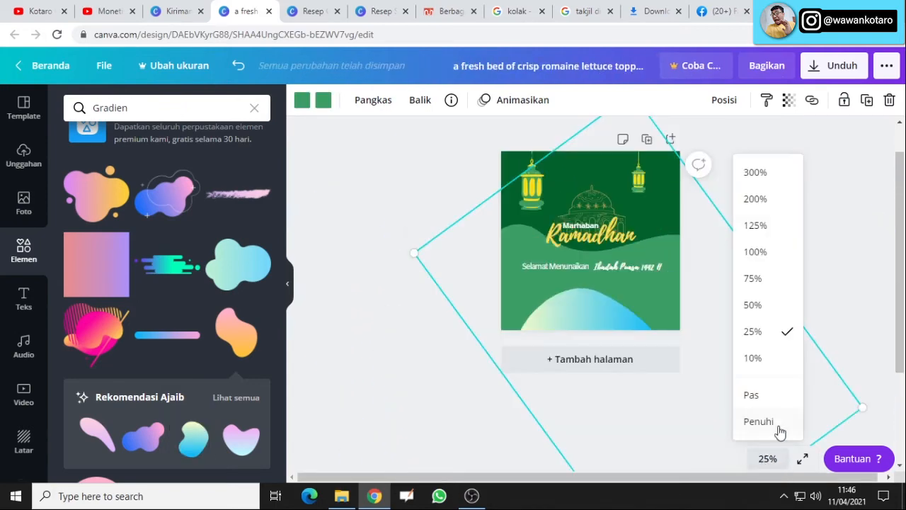
click(753, 356)
drag(669, 410, 690, 394)
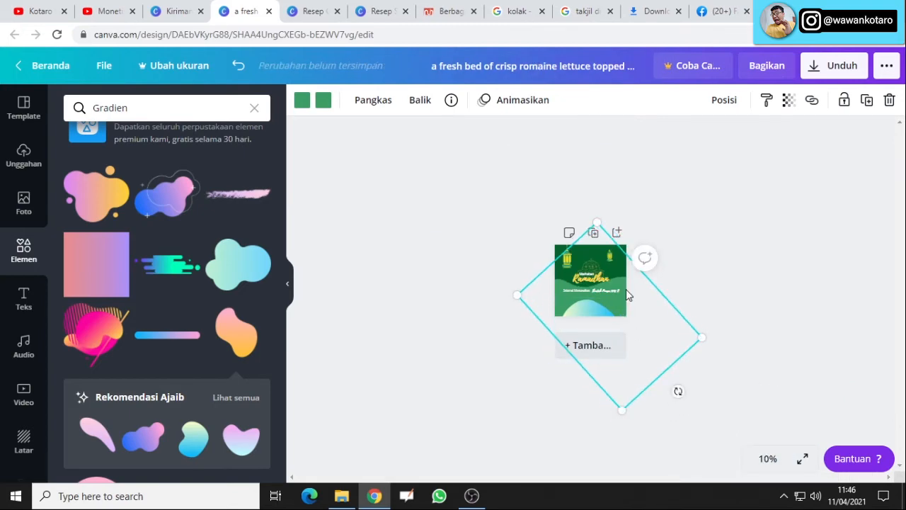
click(692, 274)
click(624, 309)
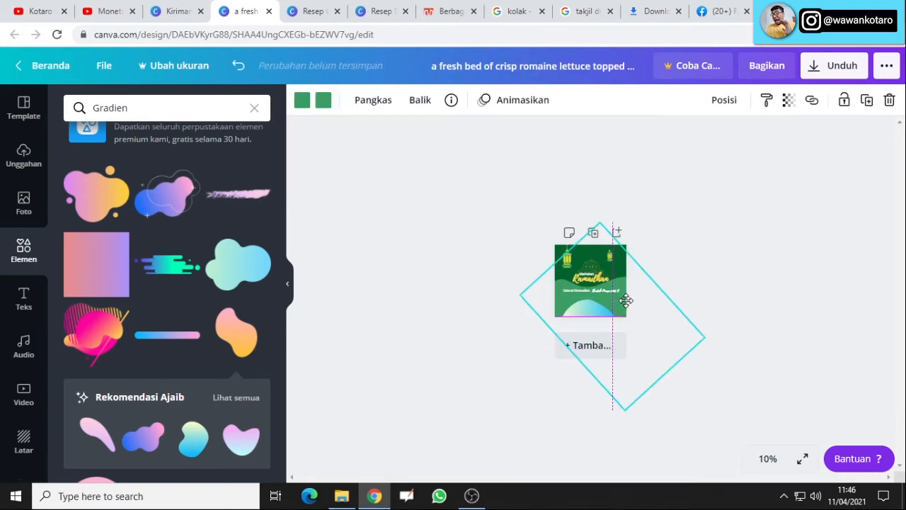
click(730, 294)
Recolour the hill's gradient, replacing blue with the background's dark green and pale yellow with the wave's medium green.
click(592, 308)
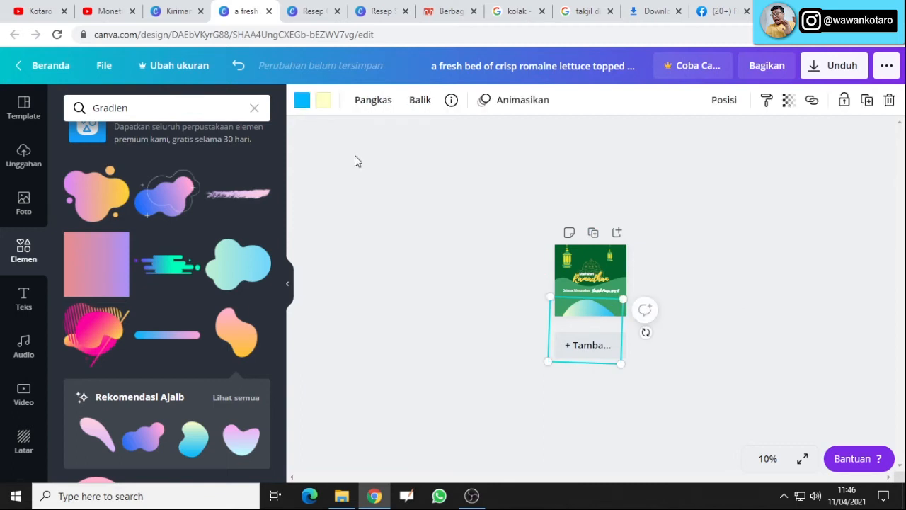
click(302, 99)
click(113, 232)
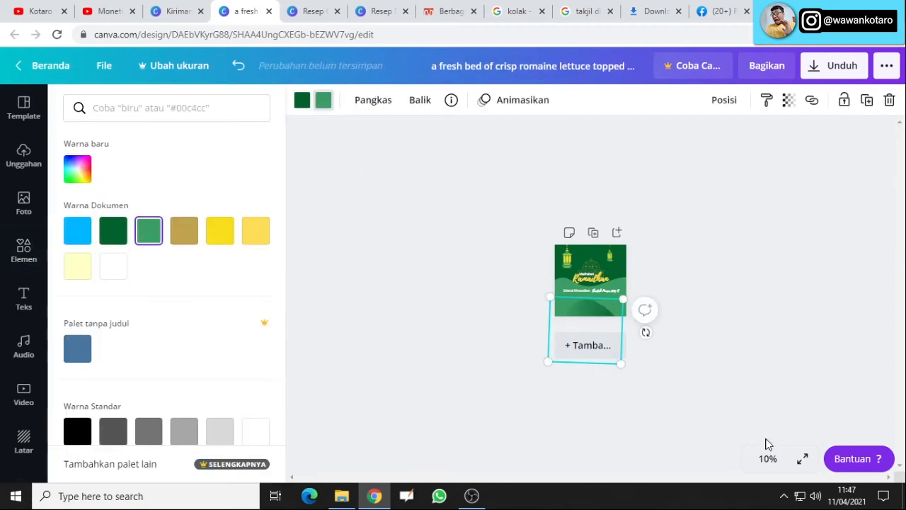
click(768, 459)
click(742, 335)
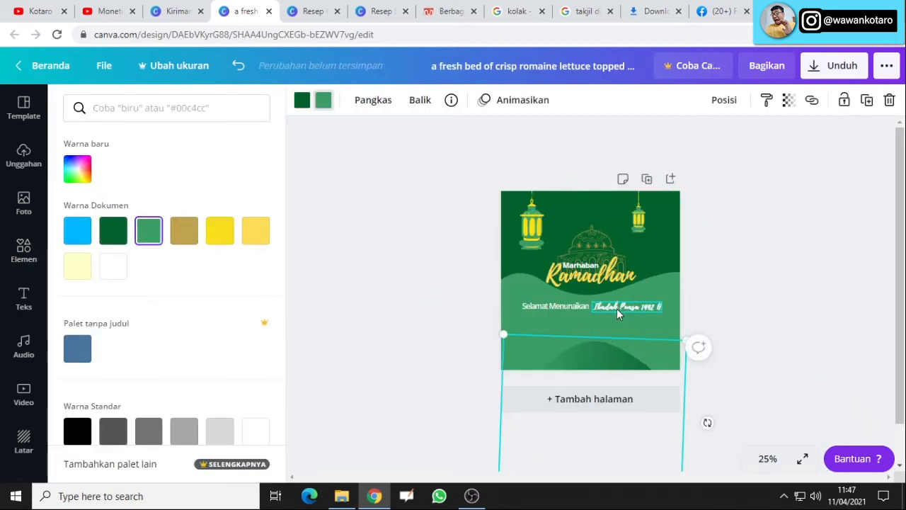
Lower the large green wave on the page and send it backward behind the gradient hill.
click(617, 308)
click(769, 459)
click(759, 309)
drag(710, 398, 734, 482)
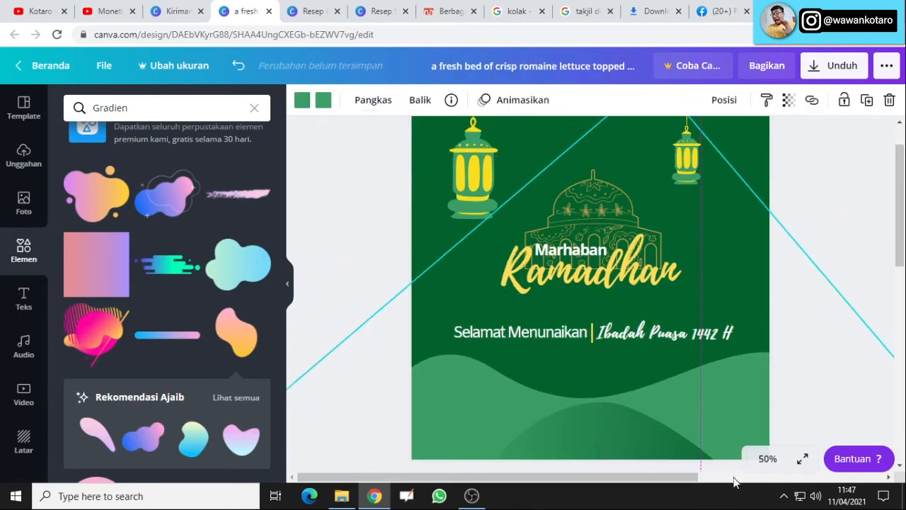
click(724, 100)
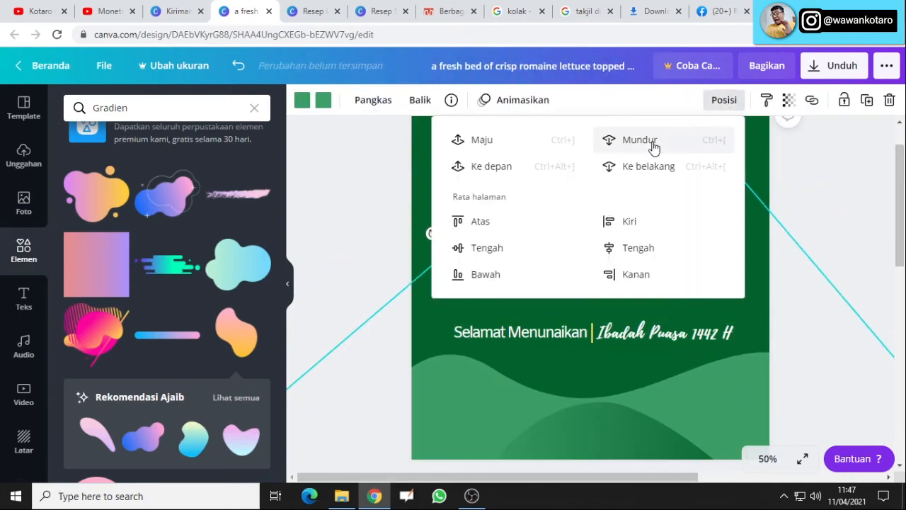
click(653, 146)
click(857, 353)
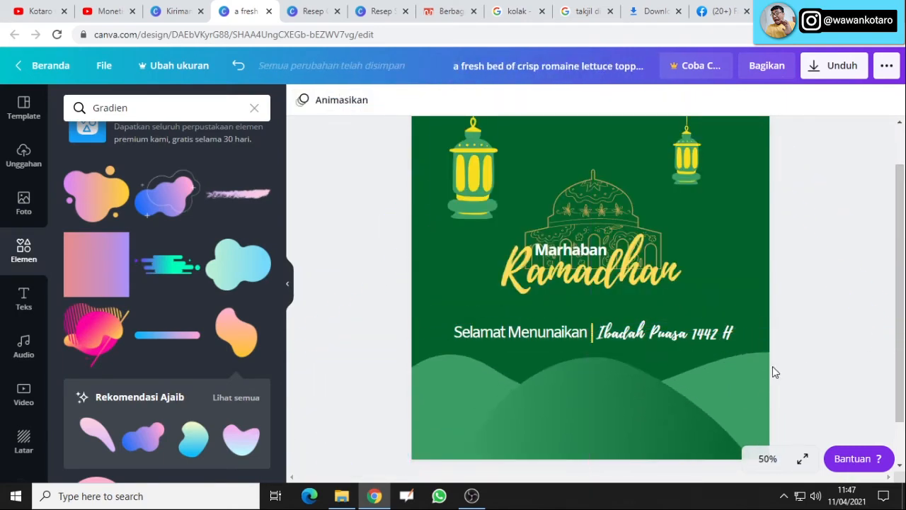
Raise the wave behind the title and greeting at the very back, and nudge the hill slightly up and rightward.
drag(766, 358, 765, 266)
click(723, 100)
click(650, 146)
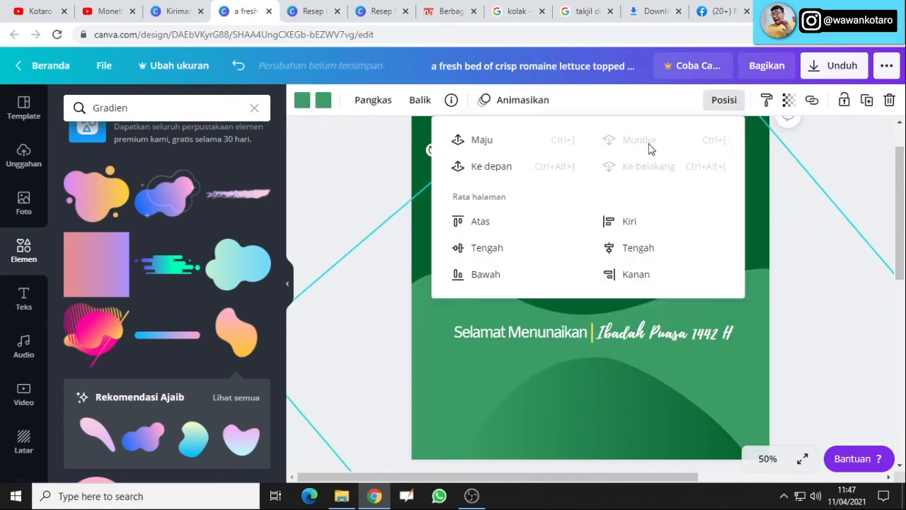
drag(742, 396, 757, 382)
click(836, 282)
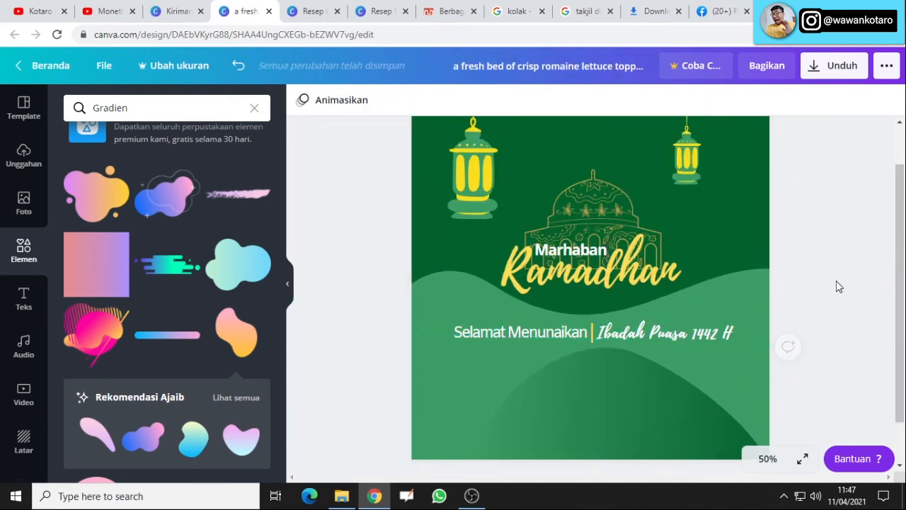
Recolour the second gradient colour of the large wave to the background's dark green.
scroll(828, 322, down, 2)
click(768, 458)
click(778, 340)
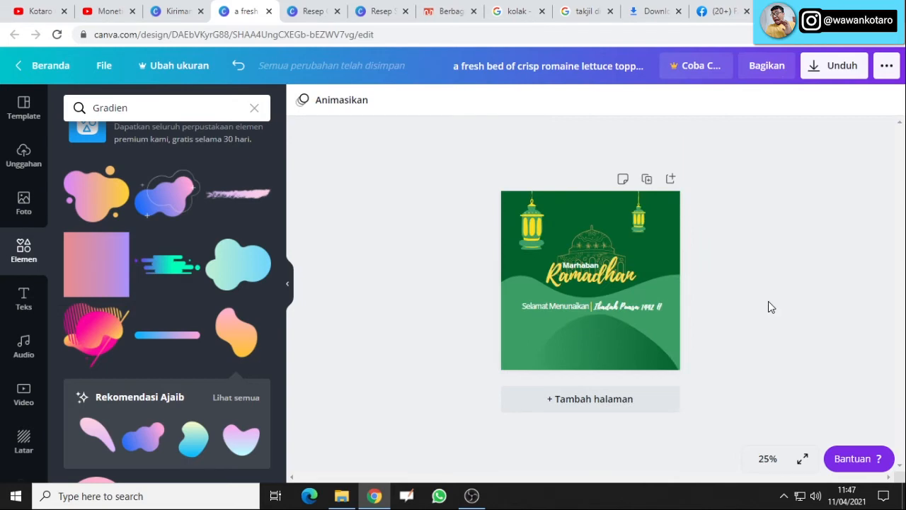
click(768, 306)
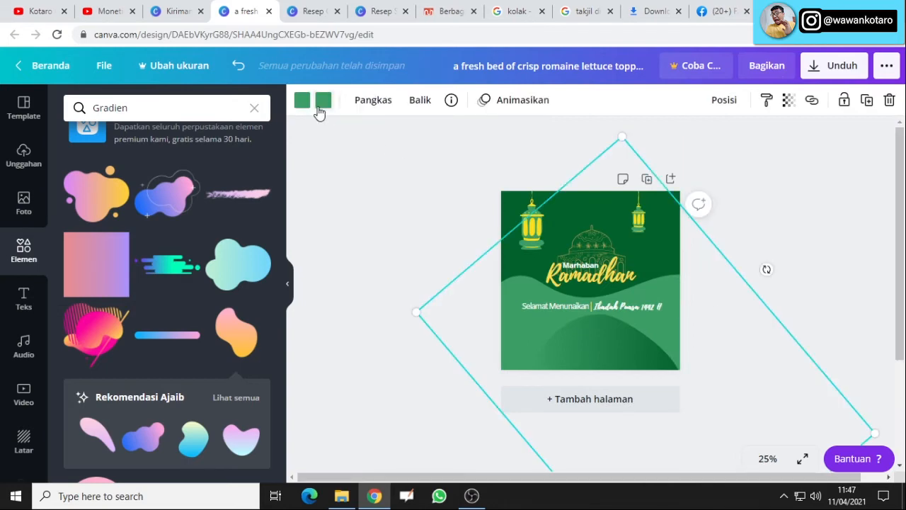
click(324, 99)
click(80, 234)
click(453, 237)
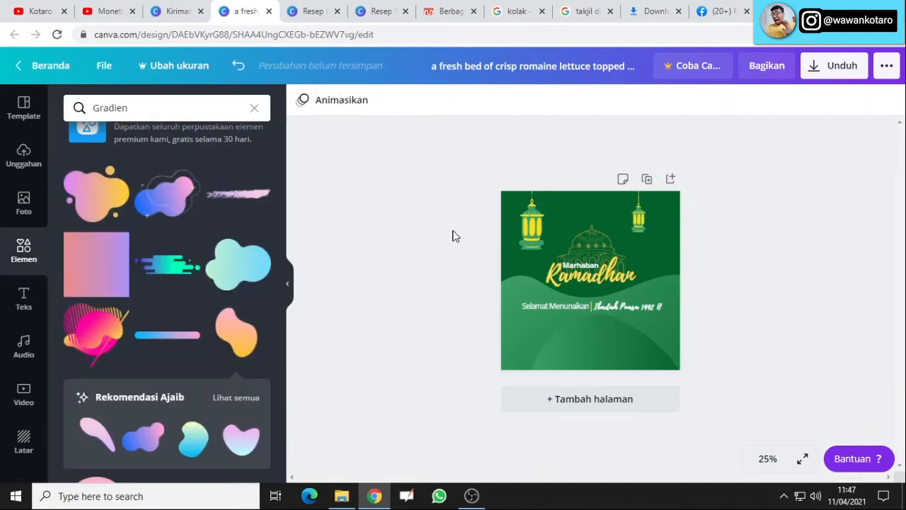
Search the elements for "bintang".
click(769, 458)
click(783, 304)
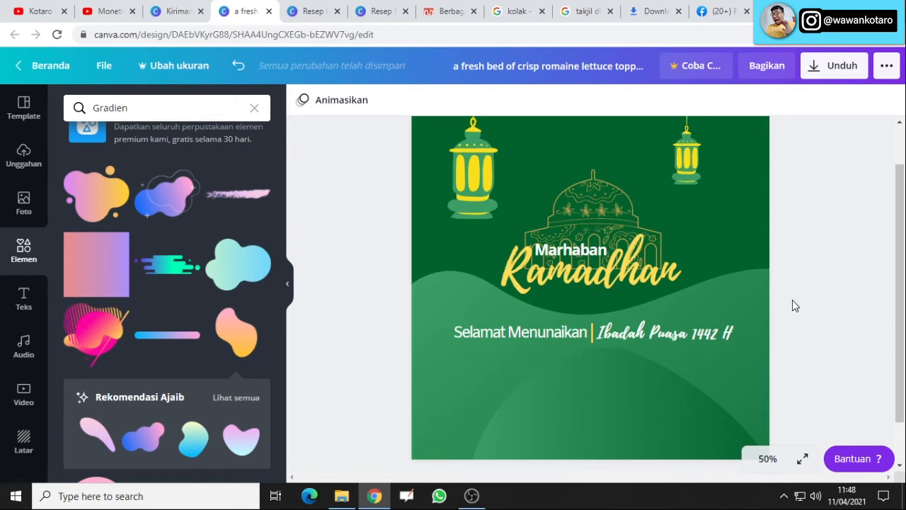
click(80, 102)
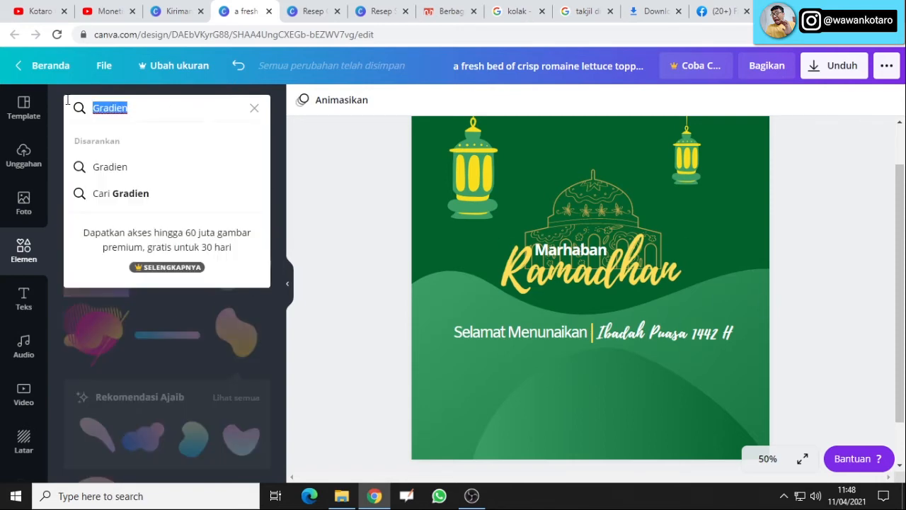
text(bintang)
key(Return)
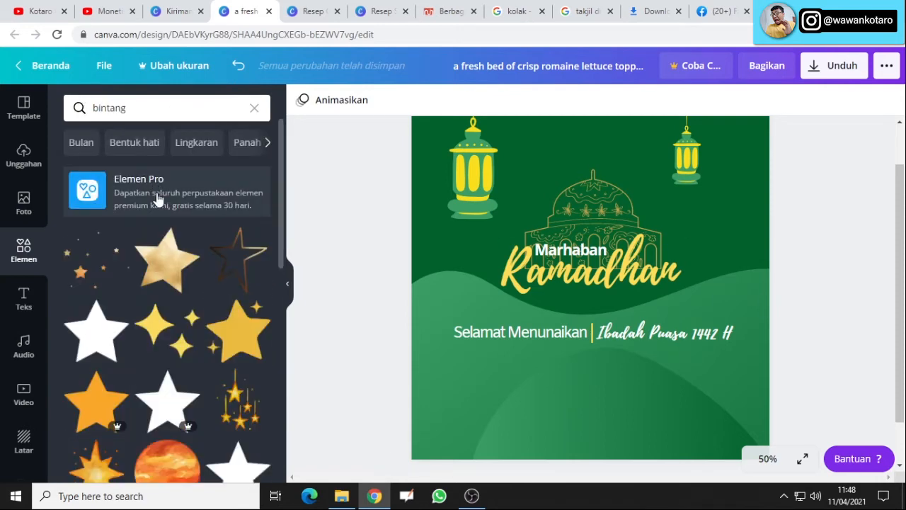
Add the scattered bronze star cluster around the larger lantern, send it behind the artwork and make it partly transparent.
scroll(167, 283, down, 1)
click(97, 191)
drag(449, 409, 494, 315)
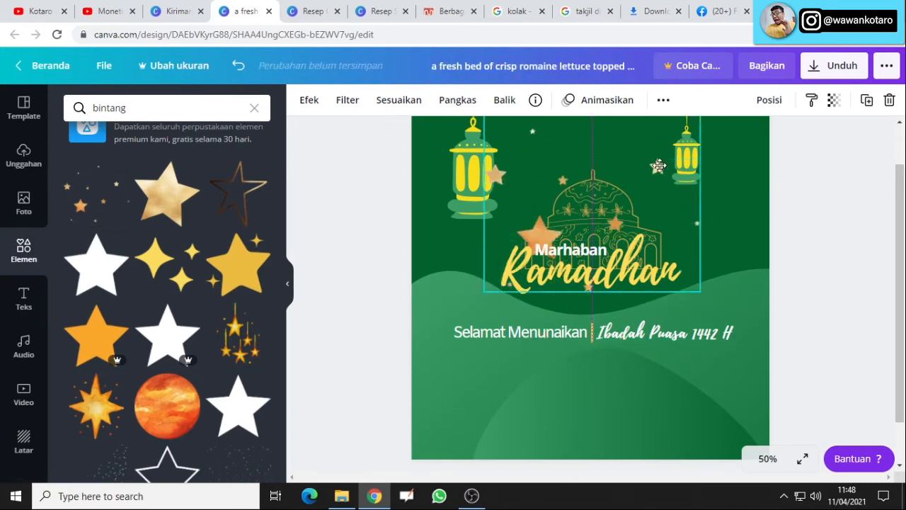
drag(692, 216, 516, 167)
click(769, 100)
click(667, 140)
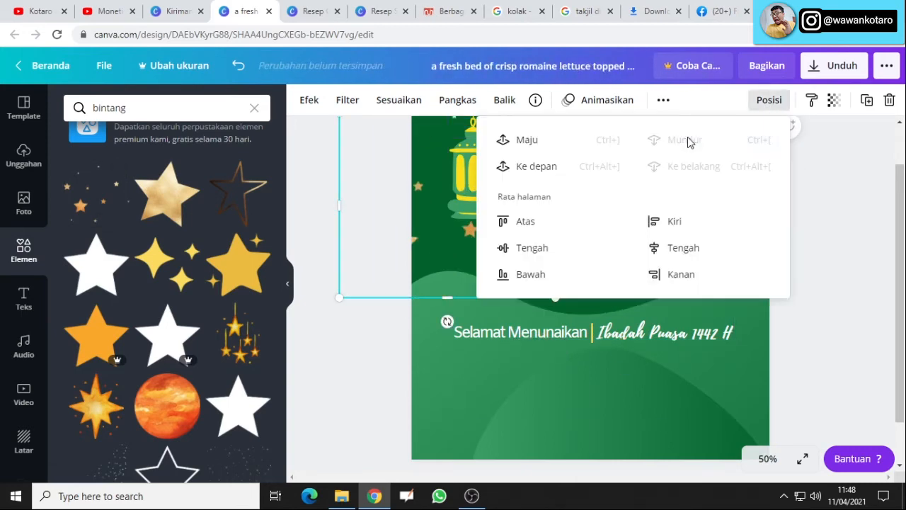
click(834, 100)
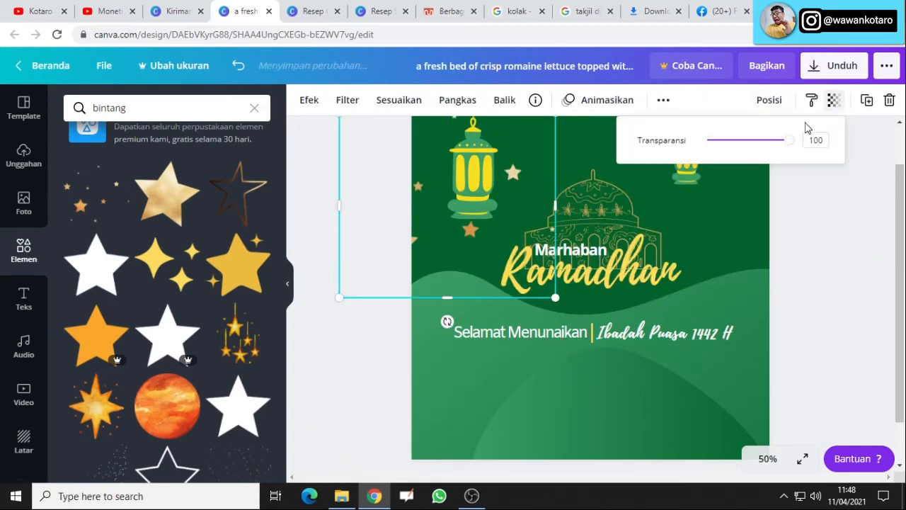
scroll(184, 276, down, 3)
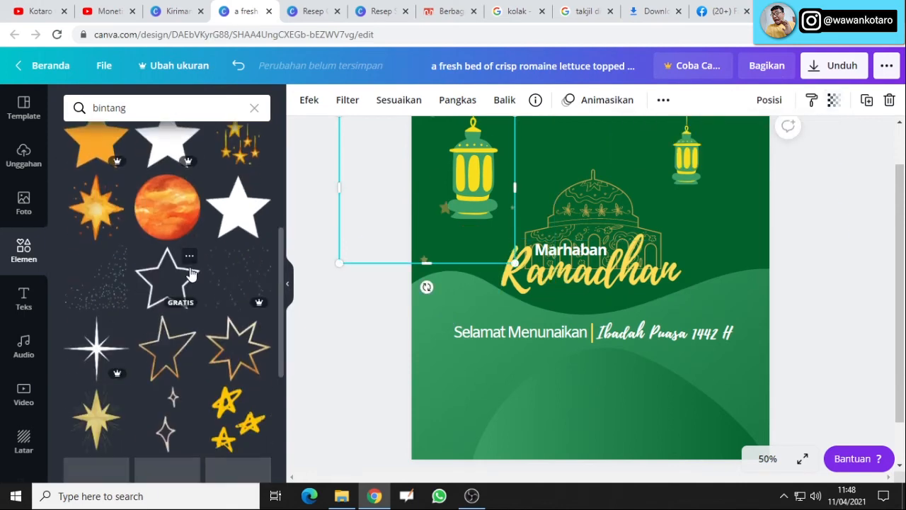
click(95, 278)
drag(646, 312, 757, 225)
key(Delete)
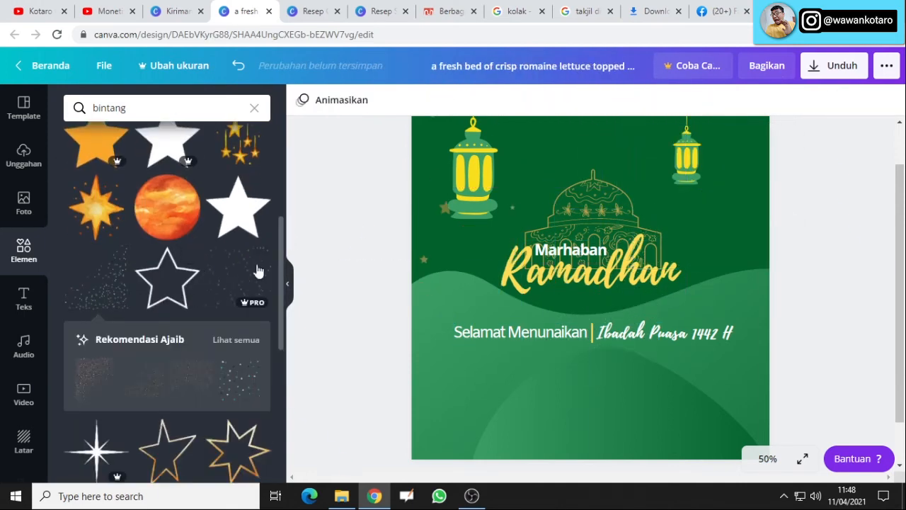
Add the orange crescent-and-stars strip, shrink it and place it across the larger lantern above the mosque.
scroll(241, 304, down, 5)
scroll(216, 344, down, 5)
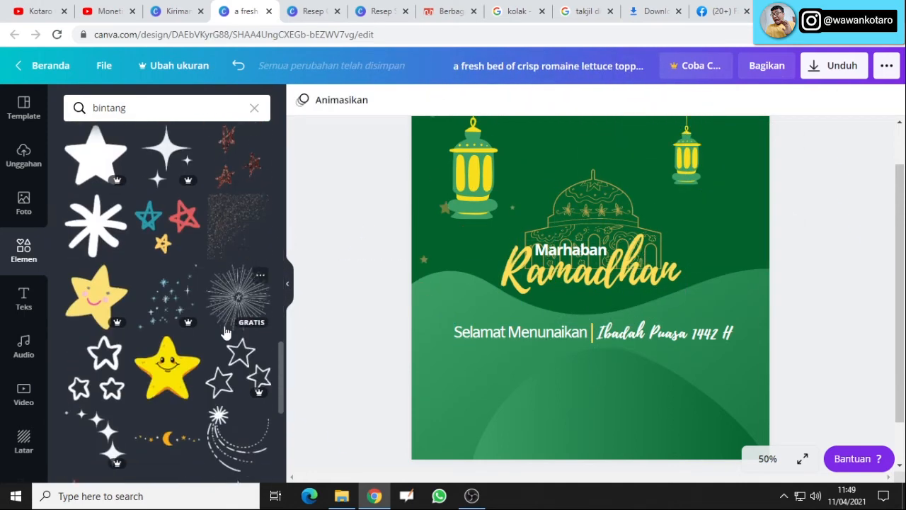
click(163, 248)
drag(667, 262, 881, 207)
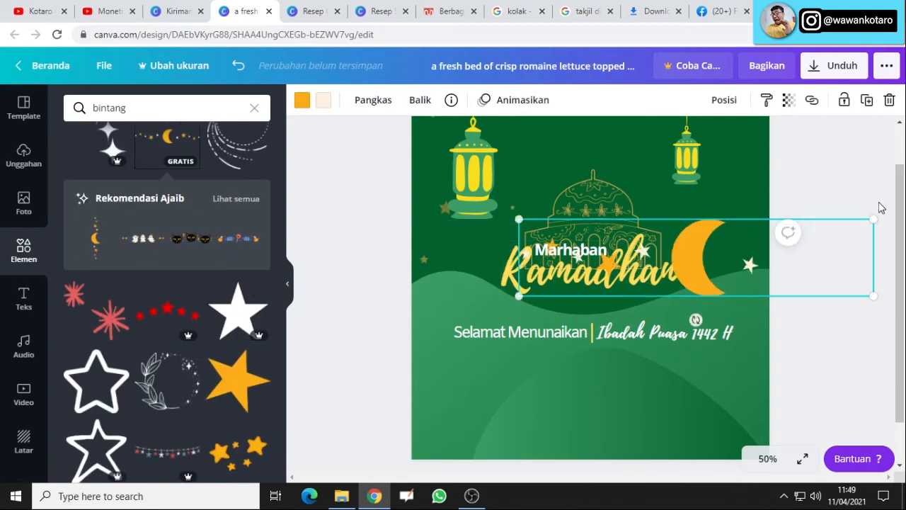
drag(779, 258, 637, 179)
drag(767, 139, 661, 162)
drag(552, 191, 552, 157)
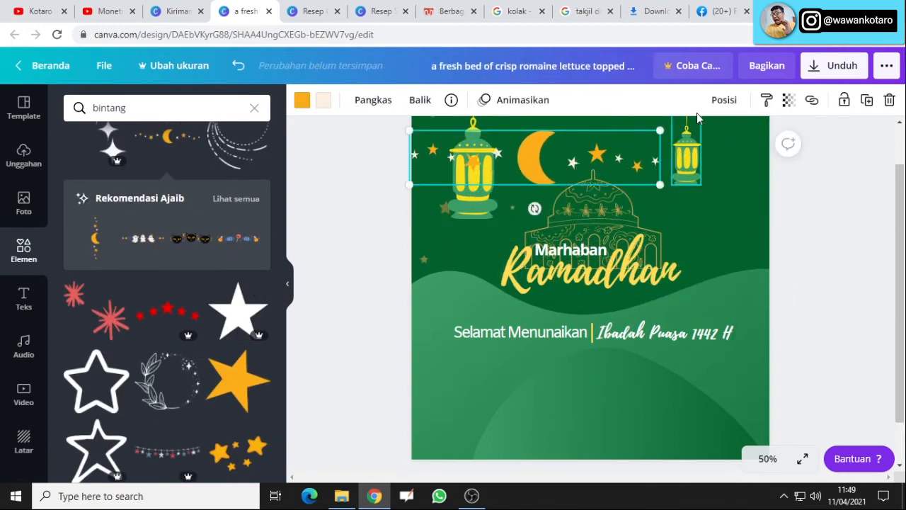
Send the crescent-and-stars strip behind the larger lantern and set its transparency to 73.
click(724, 100)
click(648, 141)
click(790, 105)
drag(743, 140, 723, 145)
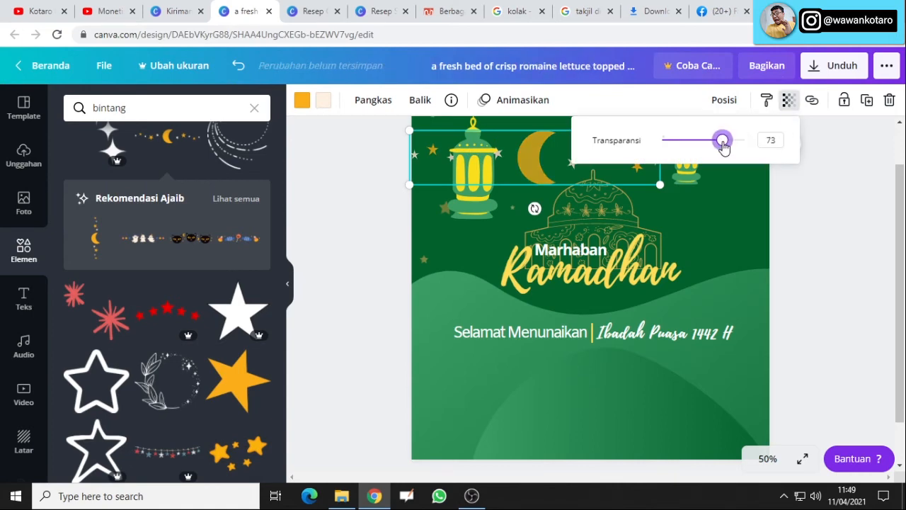
click(805, 217)
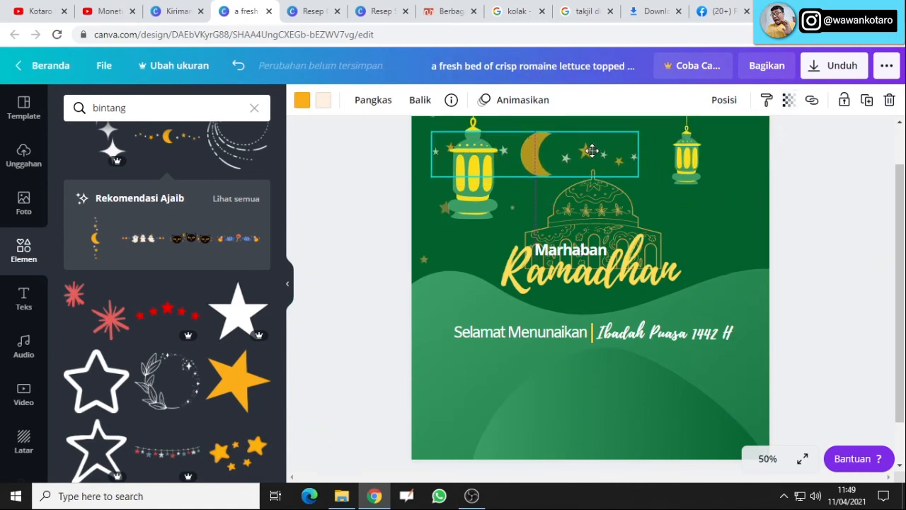
Lower the large wave and move the bronze star cluster down below the larger lantern.
click(821, 197)
drag(460, 271, 487, 310)
drag(439, 207, 466, 280)
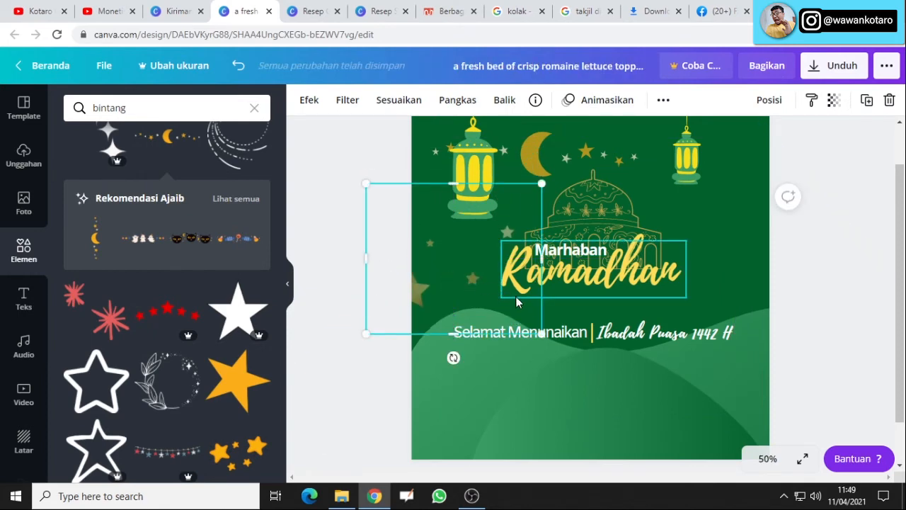
Shrink the crescent-and-stars strip further so it sits between the two lanterns above the mosque.
click(599, 159)
drag(639, 175, 561, 154)
click(812, 219)
Move the bronze star cluster up and shrink it, then delete it from the page.
drag(425, 287, 427, 265)
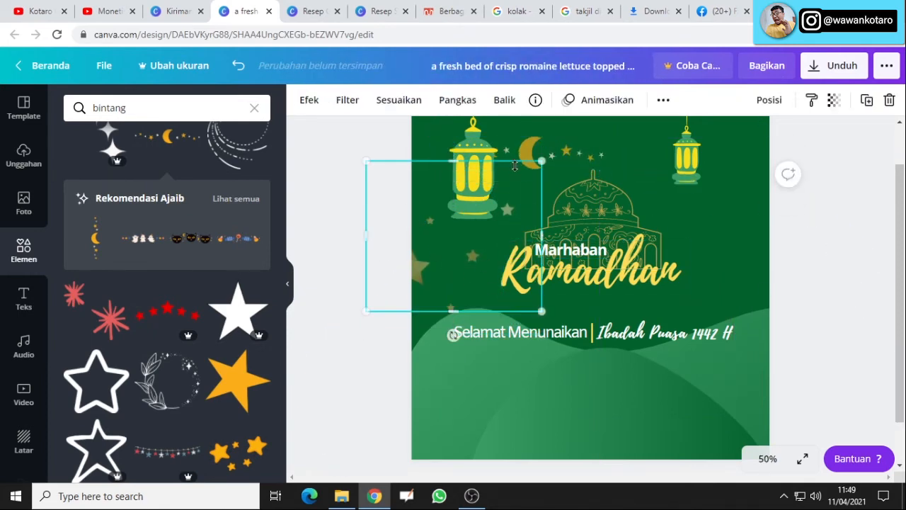
drag(542, 160, 479, 215)
click(498, 233)
click(427, 219)
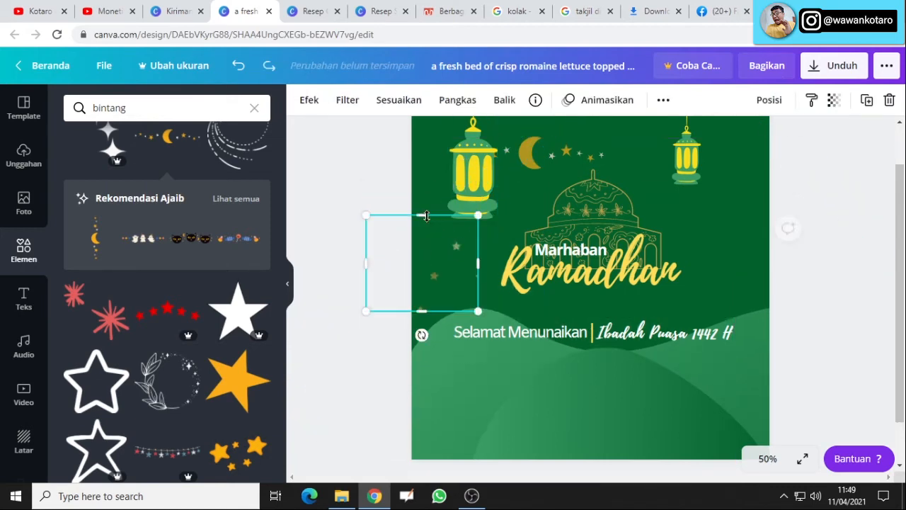
key(Delete)
Try the gold speckled corner element as an enlarged texture sent backward over the page, then delete it.
scroll(237, 226, down, 5)
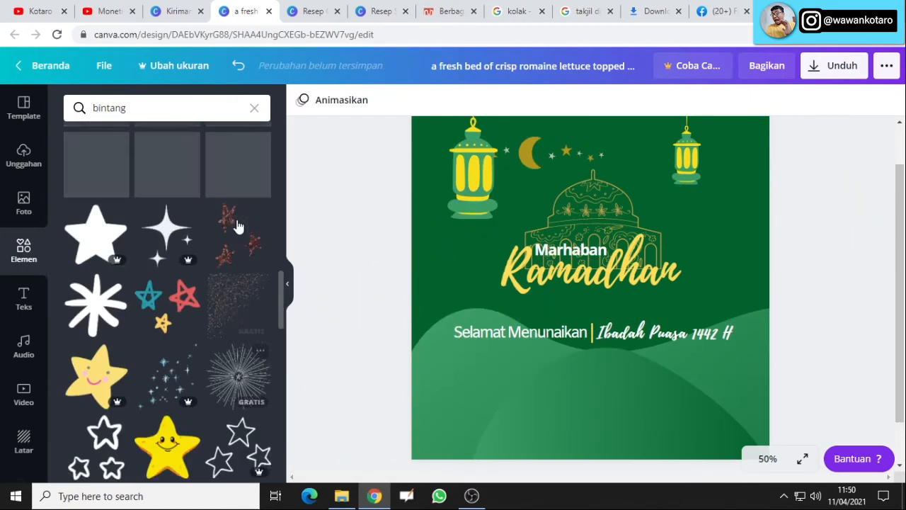
click(236, 317)
drag(549, 313, 431, 223)
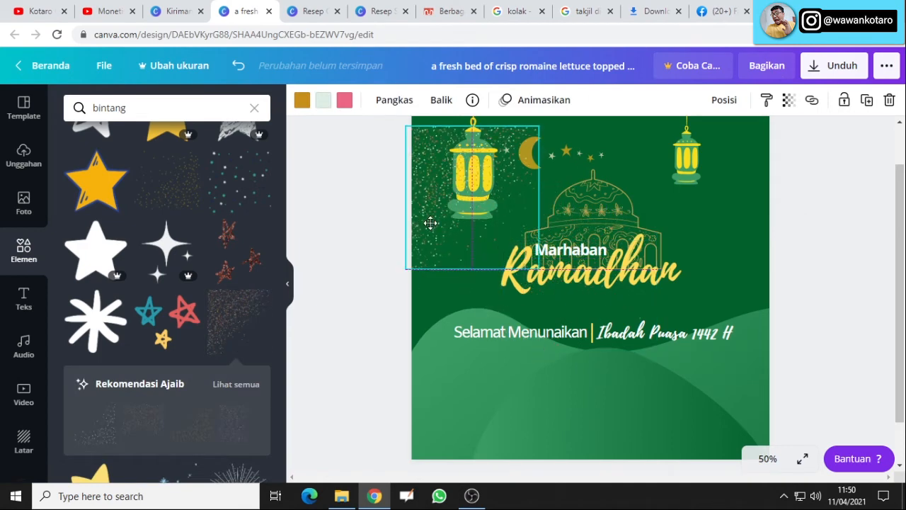
drag(539, 268, 725, 370)
click(724, 100)
click(645, 141)
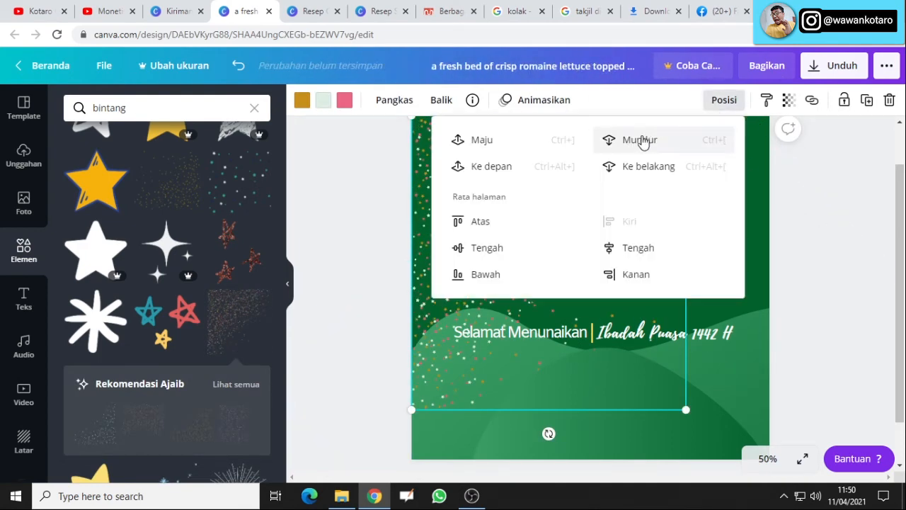
click(641, 142)
key(Delete)
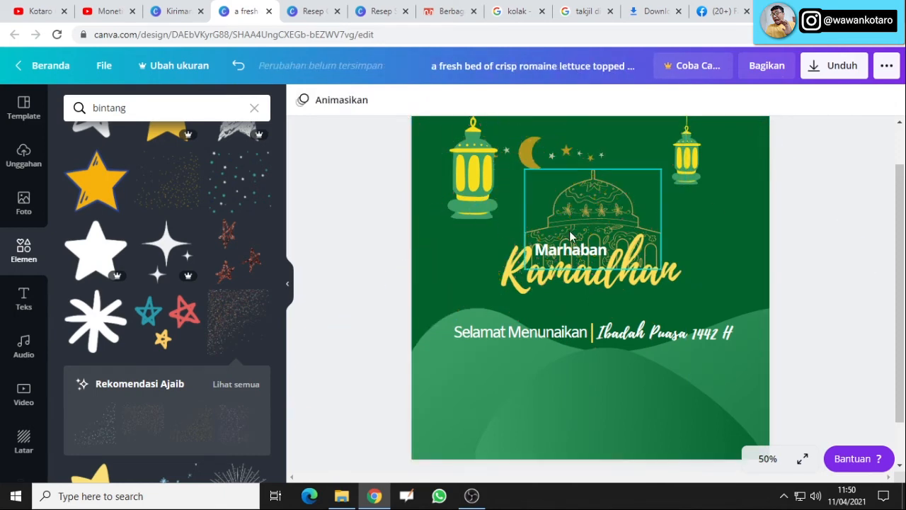
Raise the large wave, and enlarge the "Marhaban Ramadhan" title and recentre it above the greeting.
drag(750, 341, 734, 264)
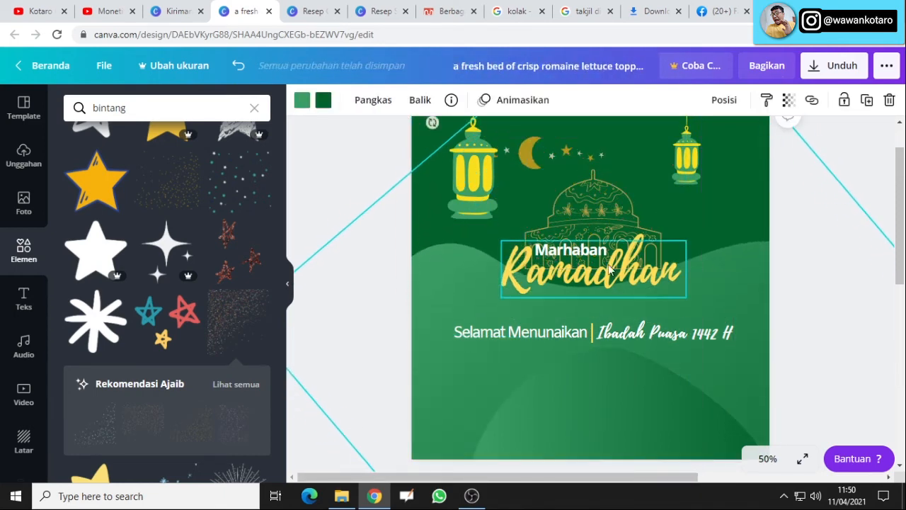
click(625, 281)
drag(686, 240, 751, 221)
drag(695, 271, 673, 291)
Lower the large wave and rotate it to about -54° behind the title and greeting.
click(757, 294)
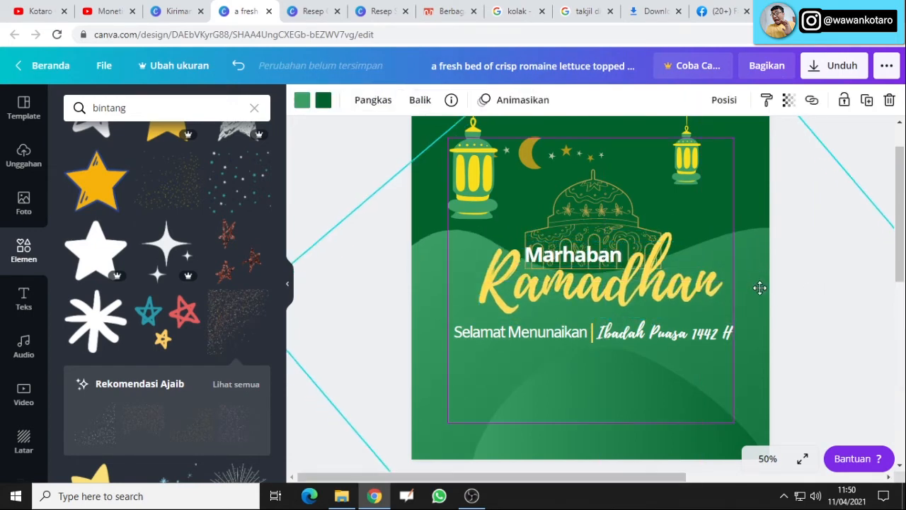
drag(750, 350, 766, 342)
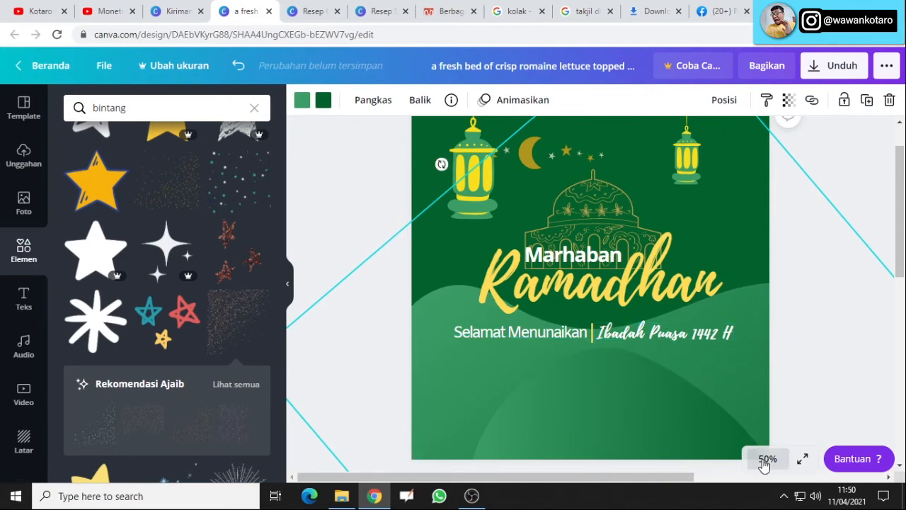
click(763, 465)
click(763, 389)
drag(704, 344, 833, 377)
scroll(751, 324, down, 1)
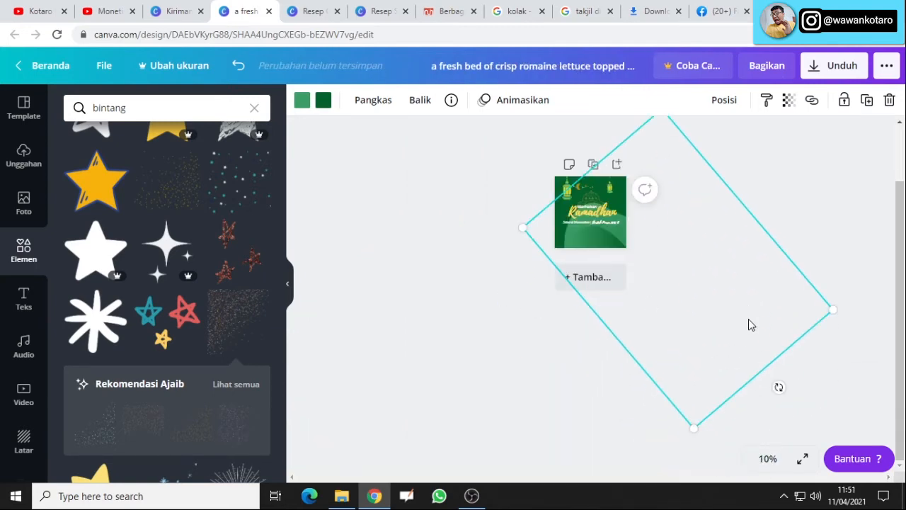
drag(779, 387, 794, 424)
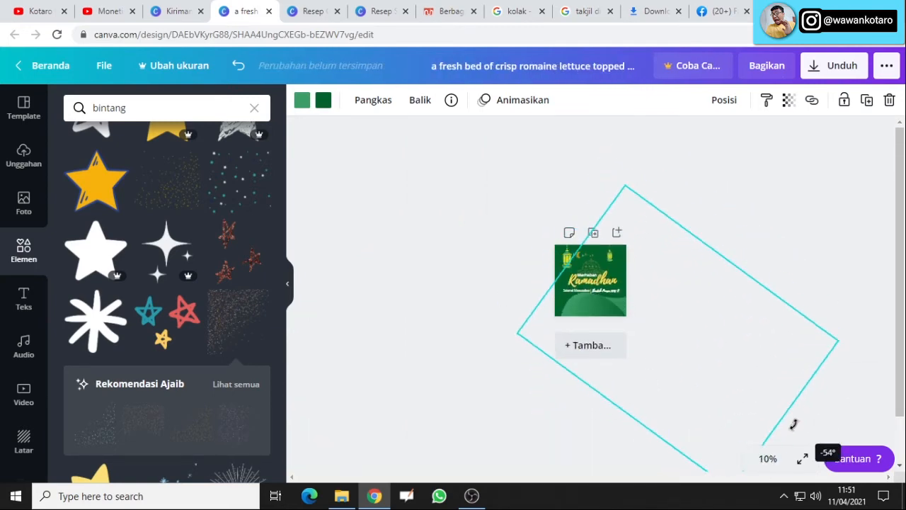
drag(697, 326, 672, 320)
Nudge the rotated large wave so its crest runs between the "Ramadhan" title and the greeting.
click(767, 459)
click(752, 330)
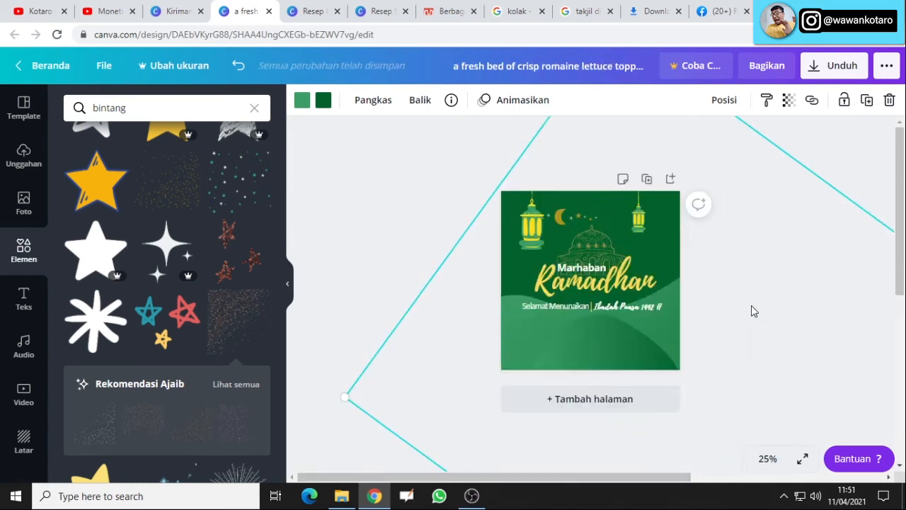
click(674, 332)
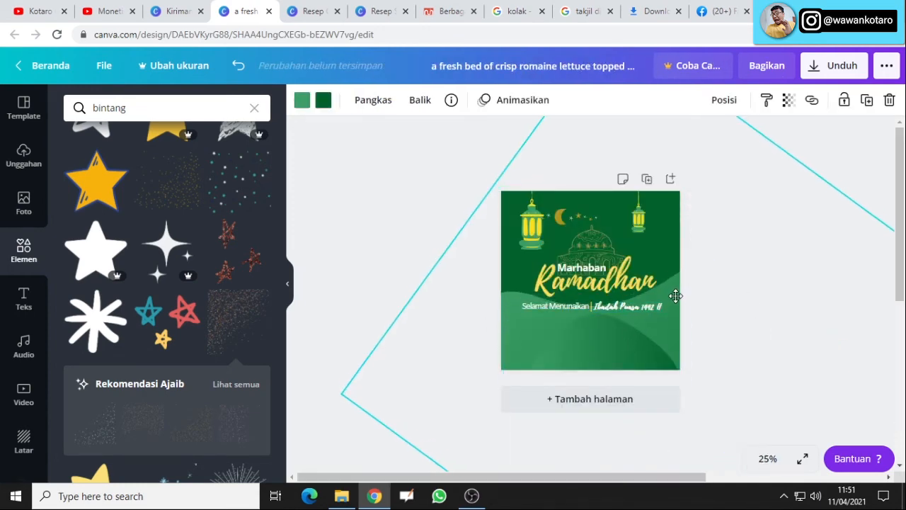
key(Escape)
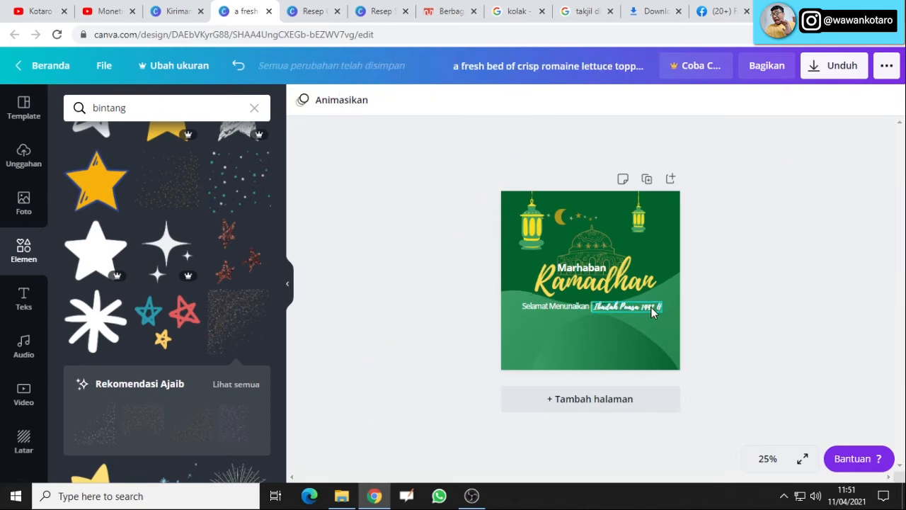
Move the "Selamat Menunaikan | Ibadah Puasa 1442 H" line slightly down from the title and shift the darker bottom wave.
click(768, 459)
click(753, 303)
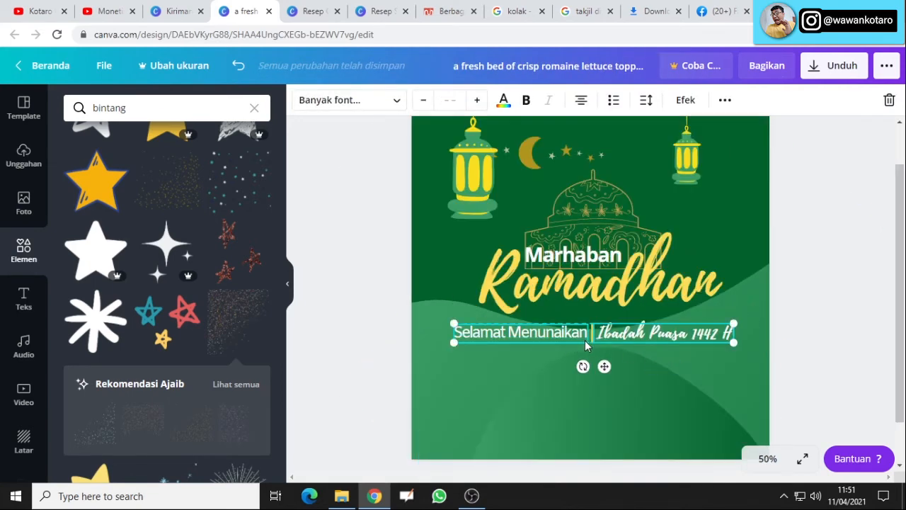
drag(591, 334, 629, 342)
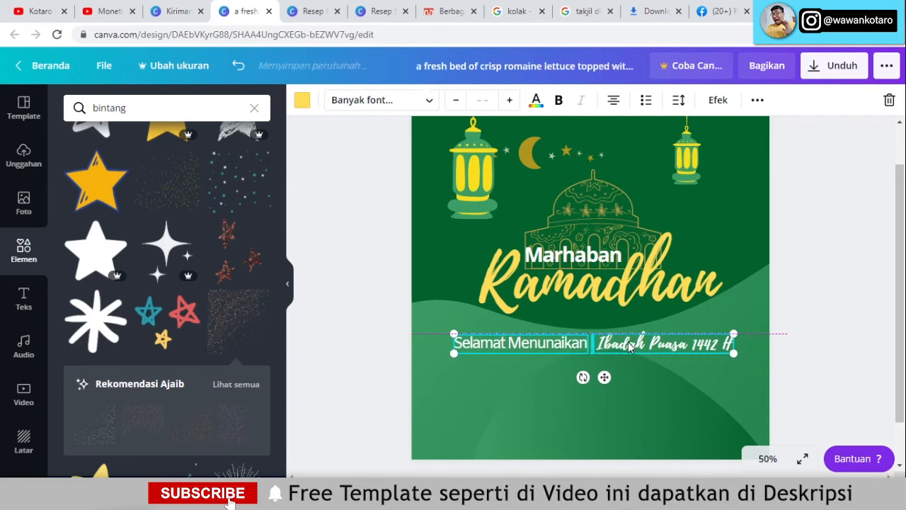
click(647, 410)
click(724, 99)
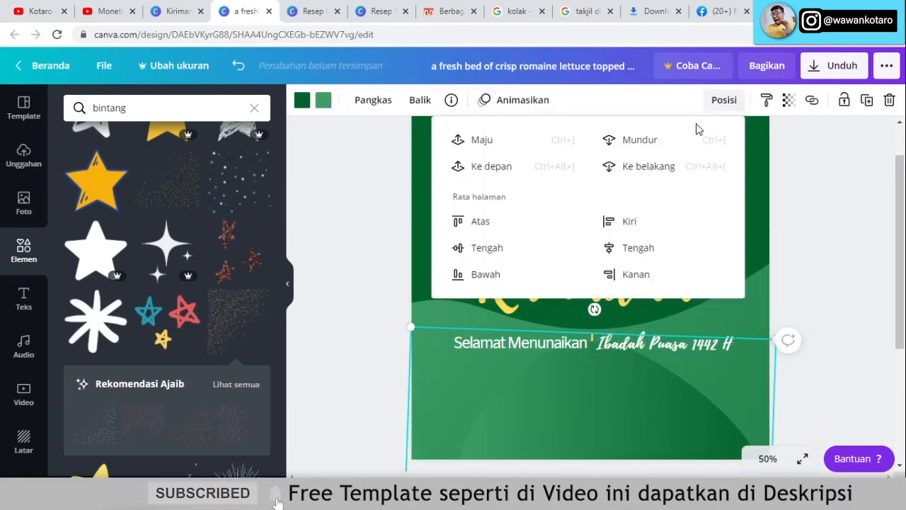
click(875, 244)
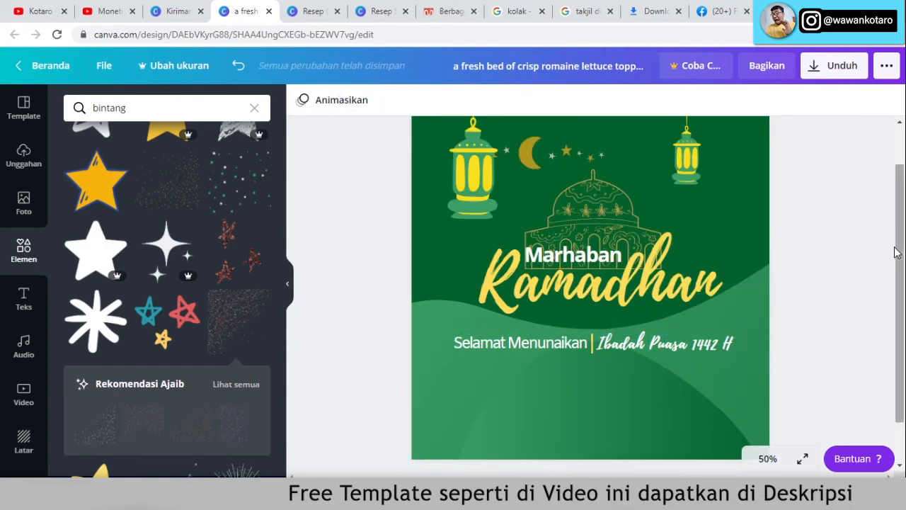
Raise the large wave and reduce its tilt slightly so it curves just under the title.
click(744, 305)
click(767, 458)
click(767, 359)
drag(526, 233, 527, 202)
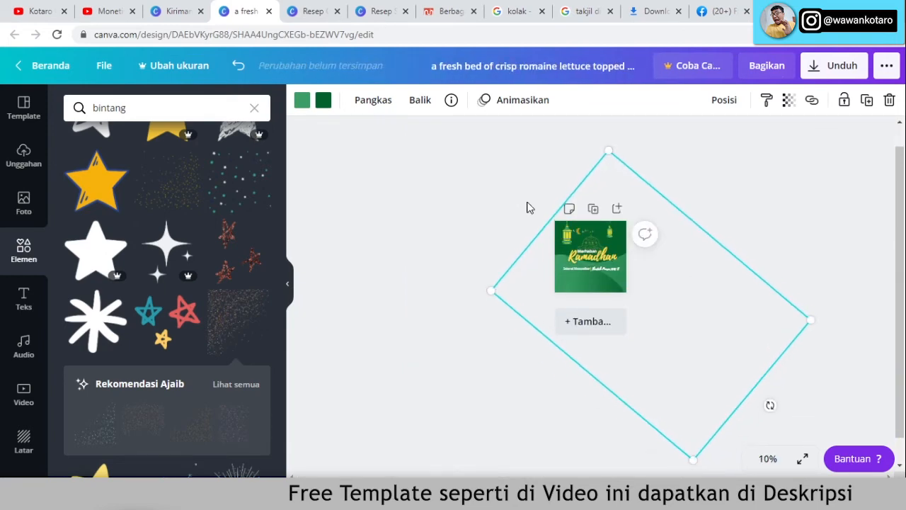
click(768, 458)
click(770, 306)
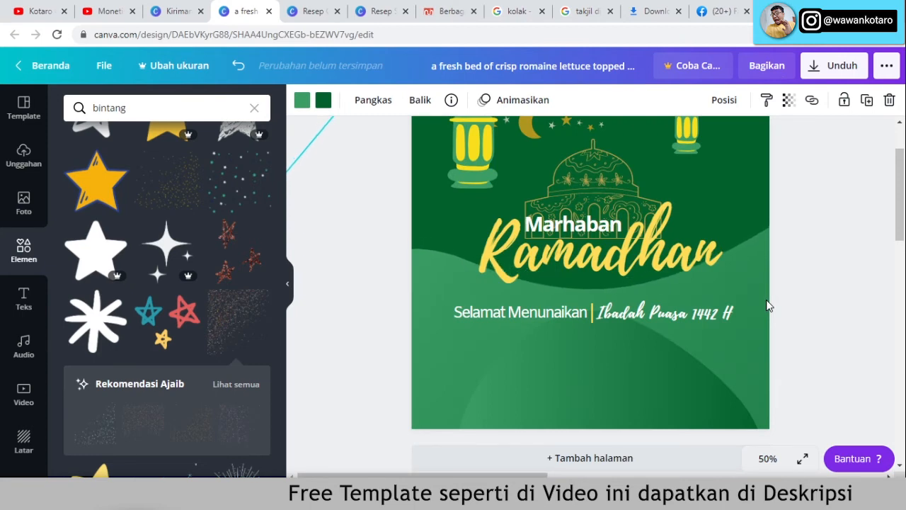
click(810, 266)
Nudge the darker bottom wave into place and rotate it slightly clockwise.
drag(676, 361, 677, 358)
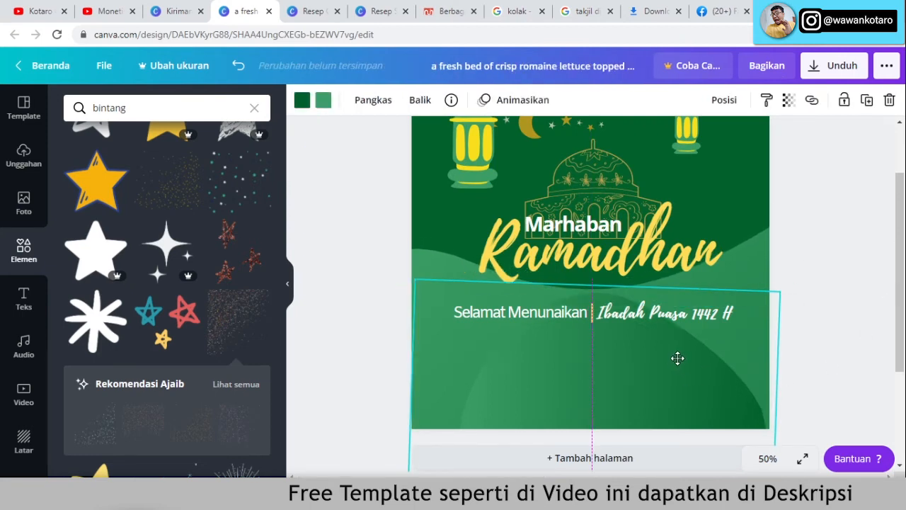
scroll(795, 324, down, 2)
drag(800, 297, 798, 317)
mouse_move(718, 243)
mouse_down()
mouse_move(712, 246)
mouse_move(724, 247)
mouse_move(716, 249)
mouse_up()
click(818, 257)
scroll(819, 260, down, 3)
scroll(779, 266, up, 3)
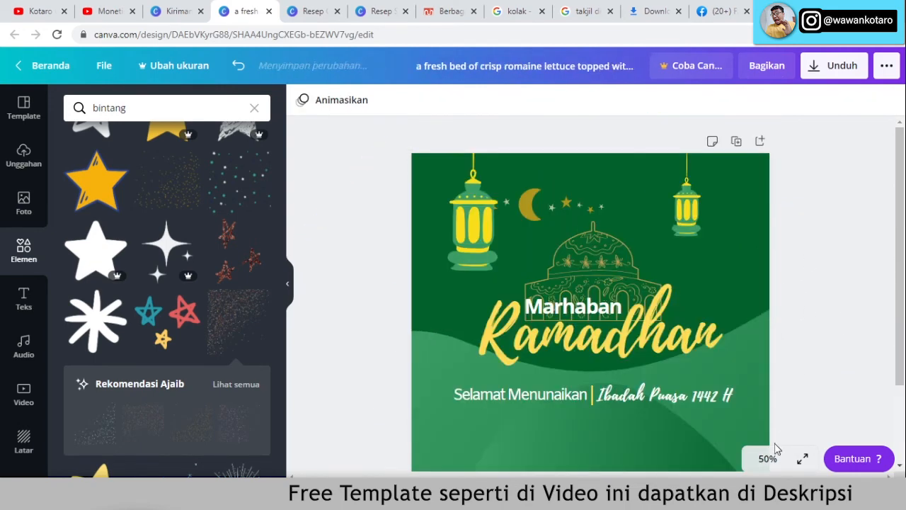
Shrink the crescent-and-stars strip slightly and centre it between the two lanterns above the mosque dome.
ctrl+scroll(732, 272, down, 2)
mouse_move(577, 215)
mouse_down()
mouse_move(541, 255)
mouse_move(576, 206)
mouse_move(578, 224)
mouse_move(587, 206)
mouse_up()
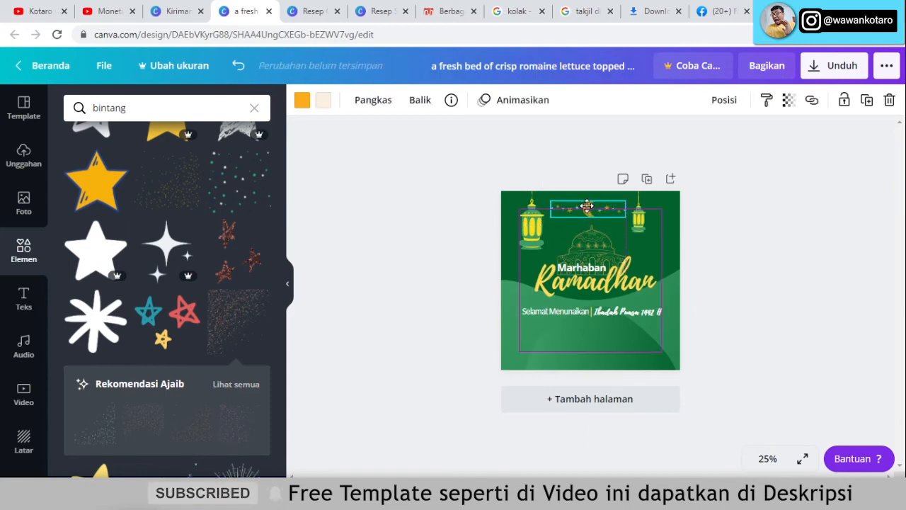
click(736, 223)
click(768, 459)
click(756, 304)
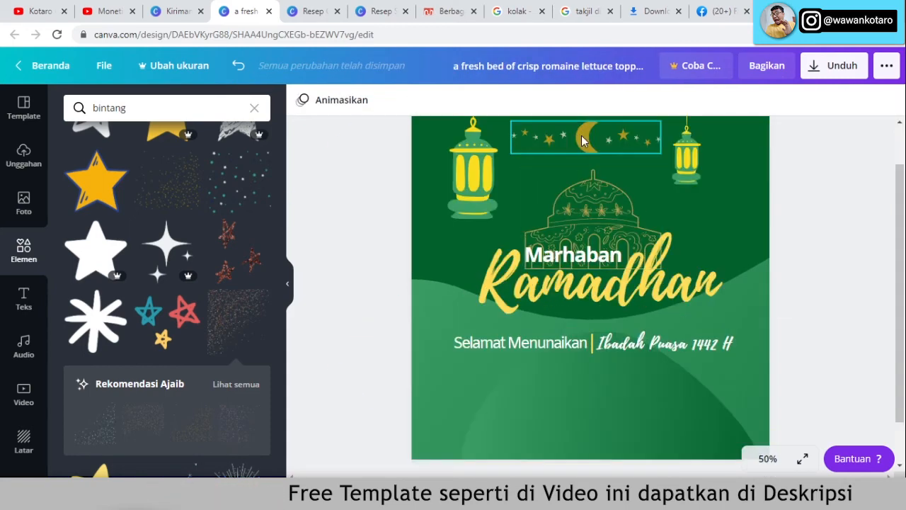
click(580, 149)
drag(580, 157, 585, 155)
click(861, 252)
scroll(861, 252, up, 1)
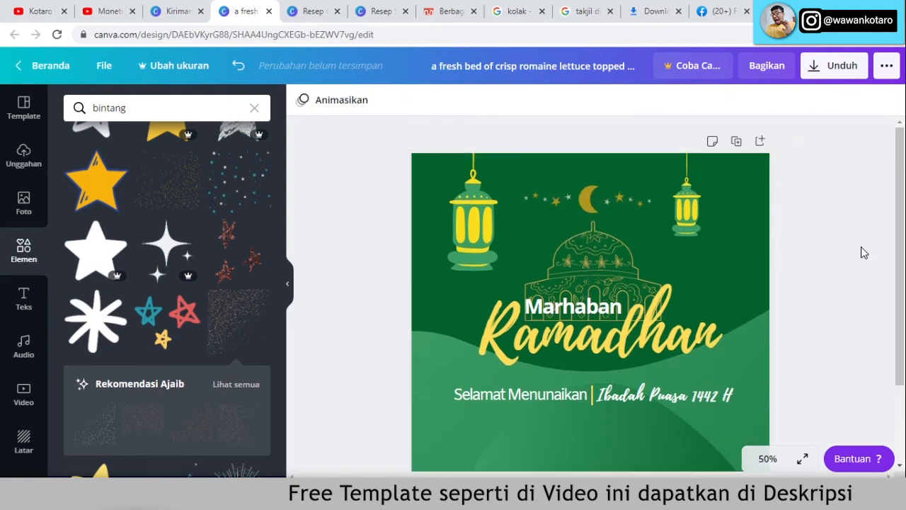
Move the word "Marhaban" slightly down, closer to the "Ramadhan" lettering.
scroll(862, 252, down, 2)
click(599, 211)
drag(599, 206, 599, 209)
click(853, 187)
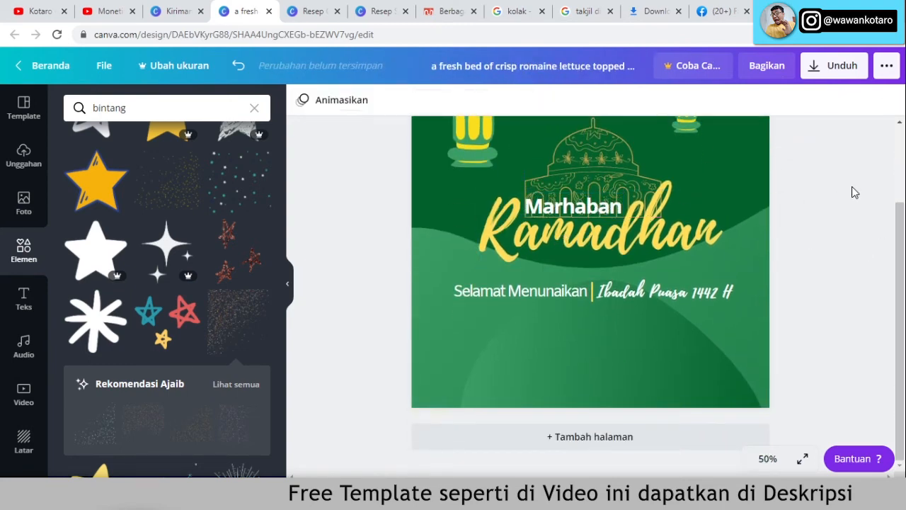
click(594, 200)
click(846, 174)
scroll(836, 206, up, 2)
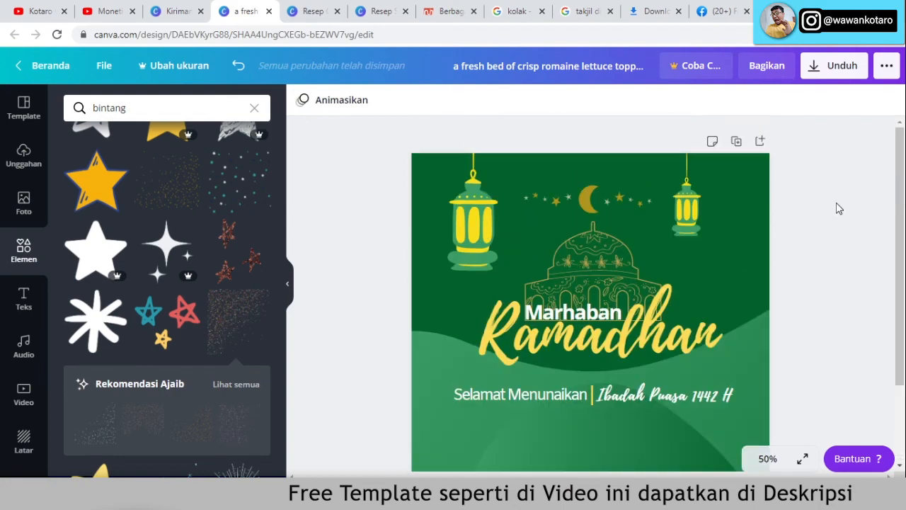
Review the whole composition both enlarged and at reduced size.
scroll(813, 318, down, 2)
click(768, 458)
click(770, 287)
scroll(779, 328, down, 2)
click(768, 458)
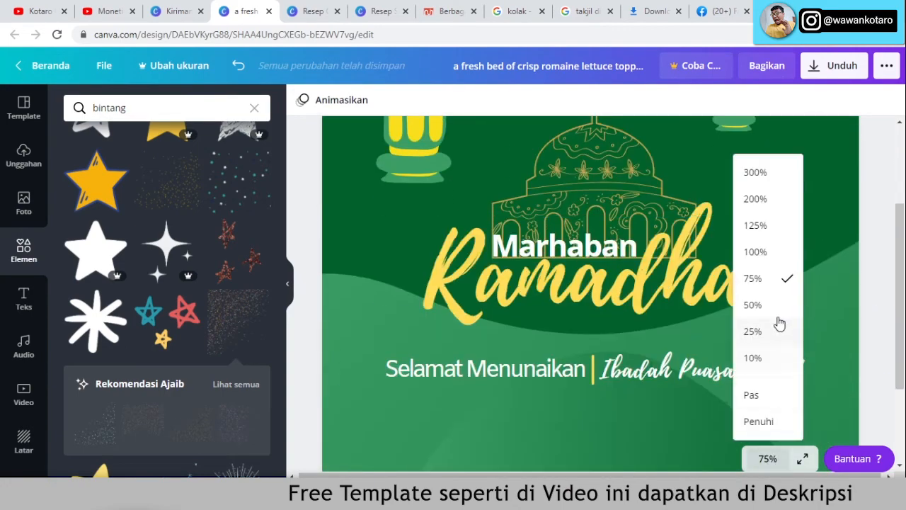
click(777, 311)
click(770, 457)
click(777, 329)
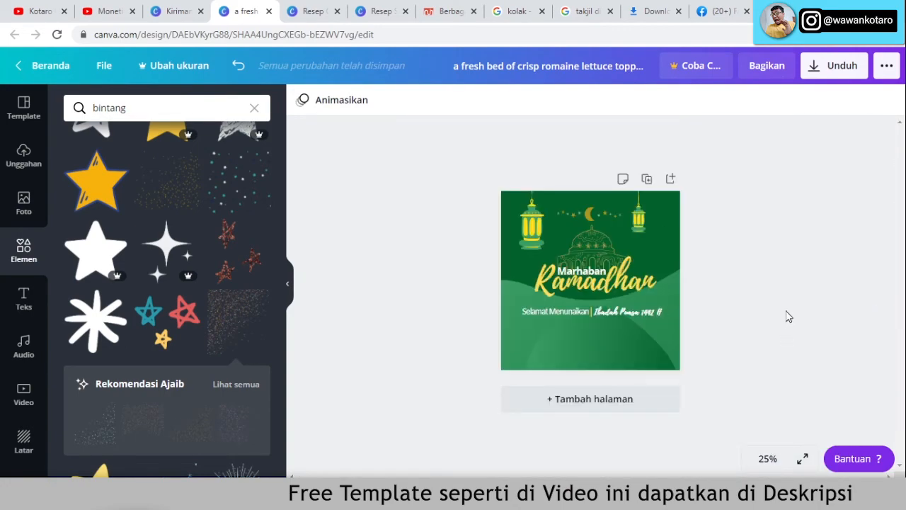
Search the elements for "ramadhan" and browse the graphics for another decoration.
click(254, 107)
text(ramadhan)
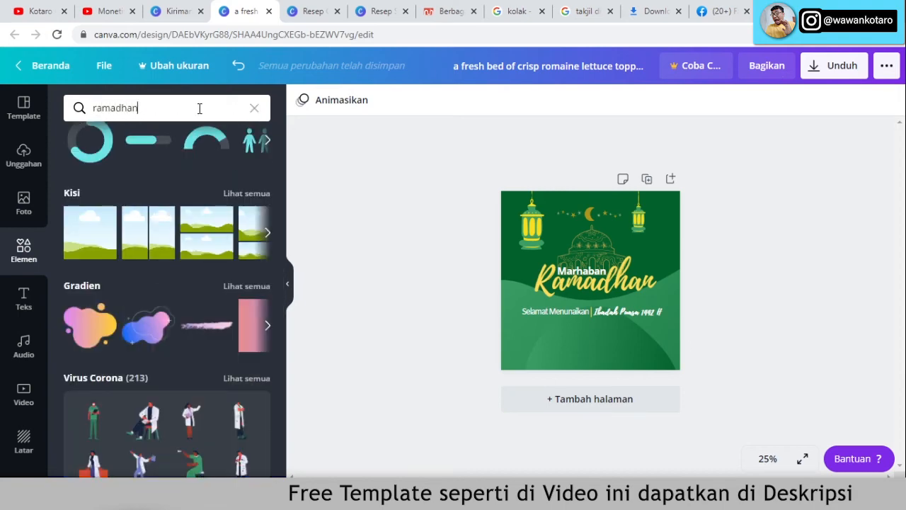
key(Return)
scroll(204, 266, down, 5)
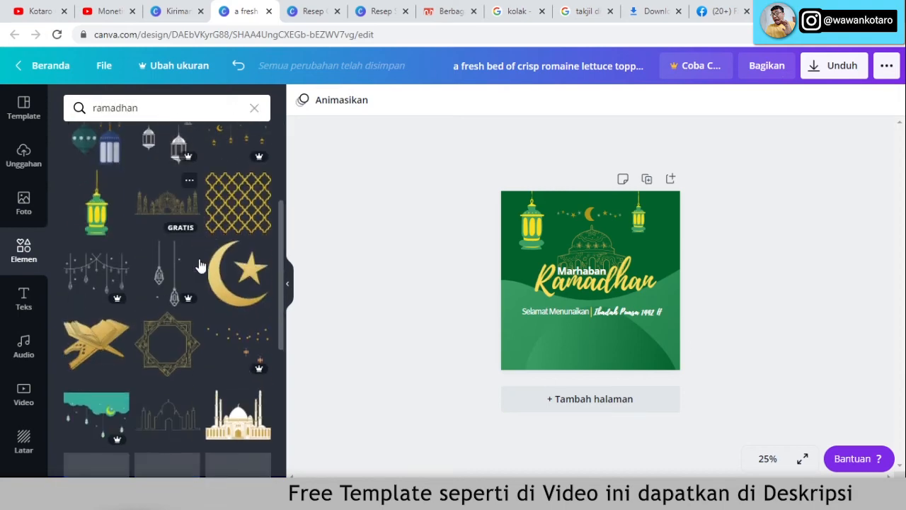
scroll(204, 267, down, 10)
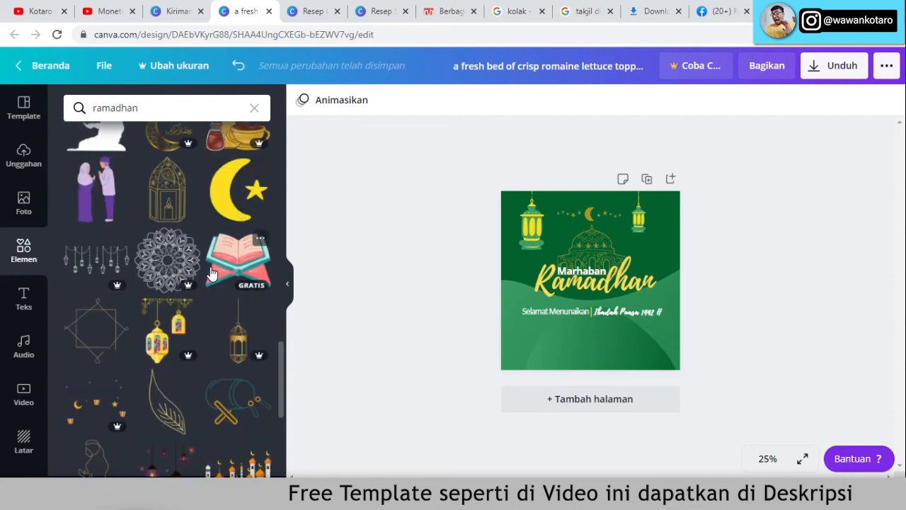
scroll(213, 274, down, 2)
Try the gold outlined leaf in the page's lower-left corner, then delete it.
click(173, 282)
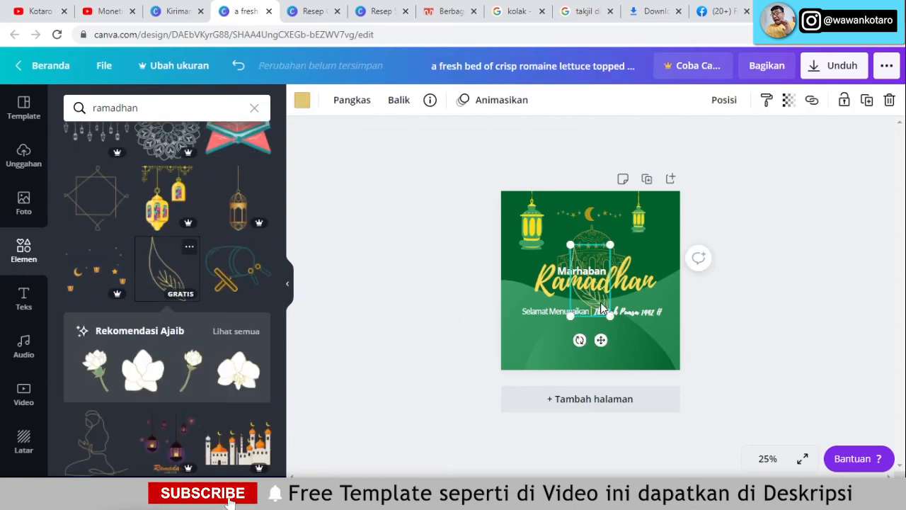
drag(601, 306, 536, 363)
key(Delete)
Search the elements for "daun" and browse the leaf graphics.
click(113, 108)
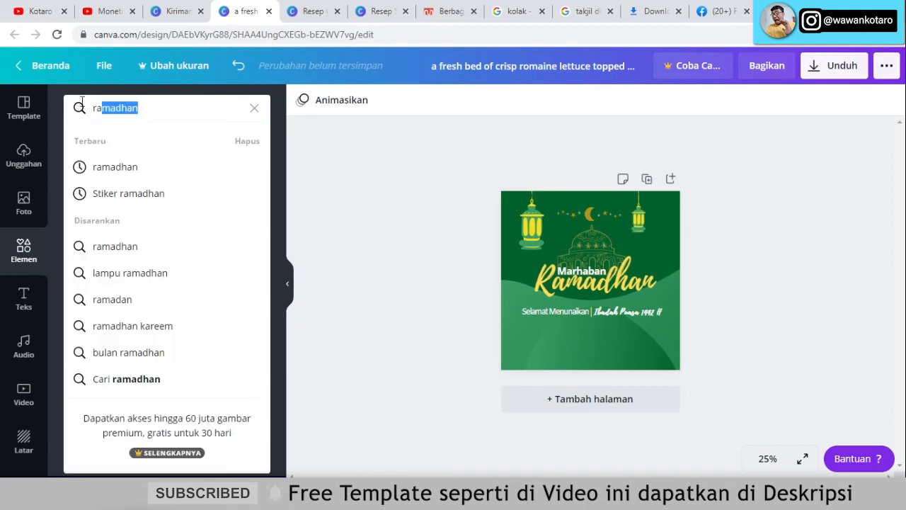
text(daun)
key(Return)
scroll(219, 251, down, 3)
scroll(220, 252, up, 5)
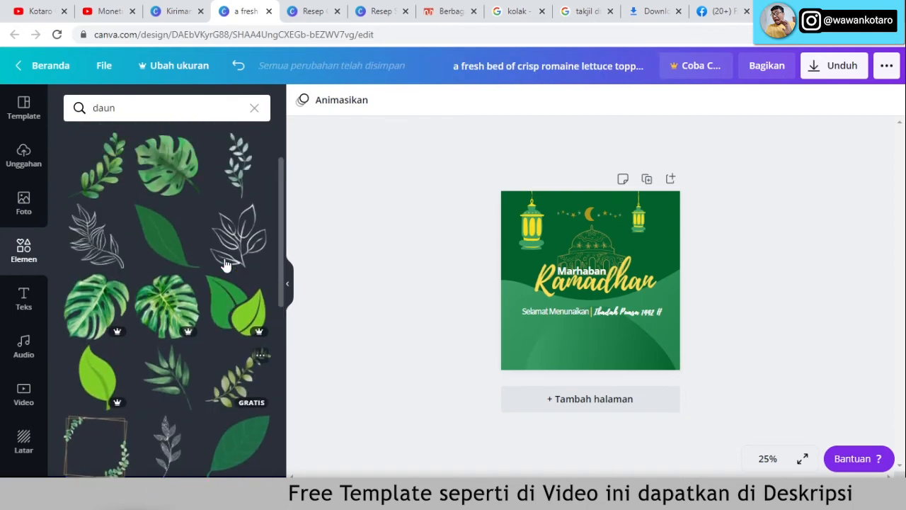
Try the green leafy sprig in the page's lower-left corner, then delete it.
click(95, 193)
drag(652, 203, 509, 355)
scroll(184, 308, down, 4)
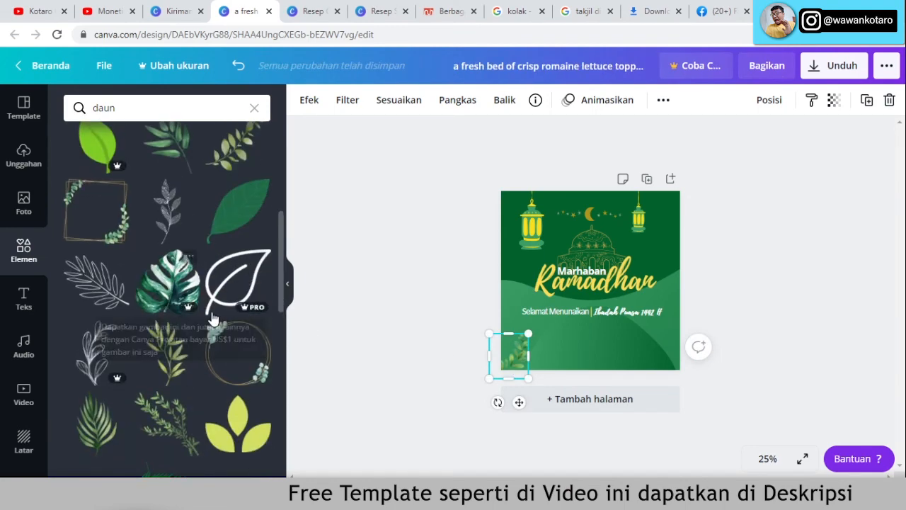
scroll(215, 319, down, 2)
key(Delete)
Add the green palm leaf, shrink and tilt it, and place it in the page's lower-left corner.
click(97, 358)
drag(635, 208, 587, 286)
drag(564, 340, 533, 360)
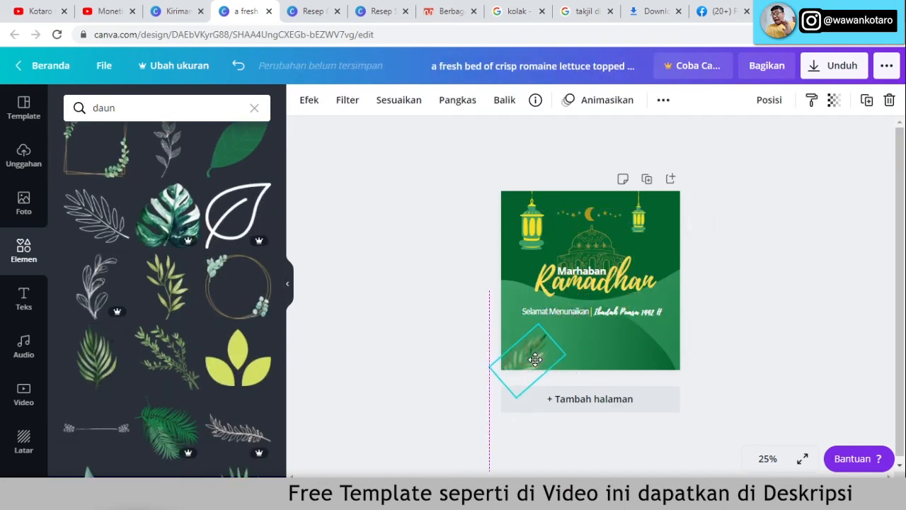
Add the fan-shaped palm leaf, tilt and shrink it, and place it in the page's lower-right corner.
scroll(157, 313, down, 3)
click(242, 310)
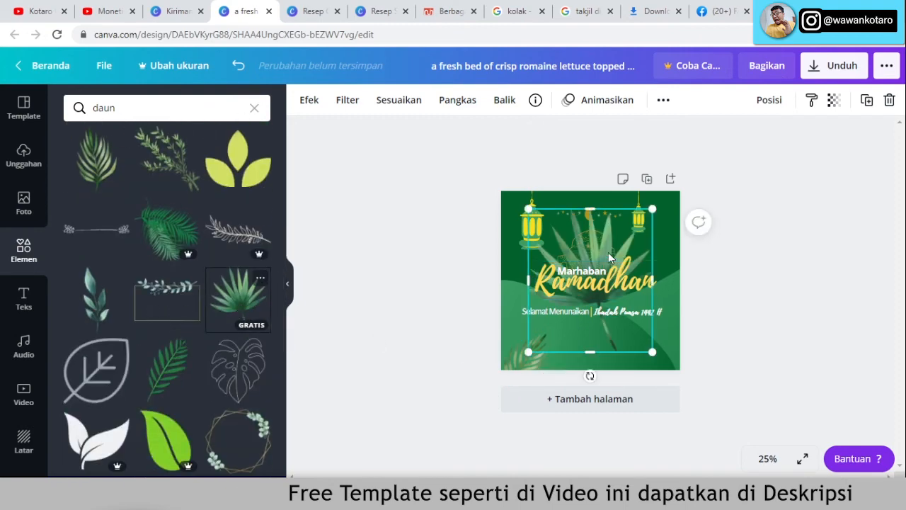
drag(607, 253, 676, 335)
drag(723, 300, 696, 328)
drag(650, 465, 710, 415)
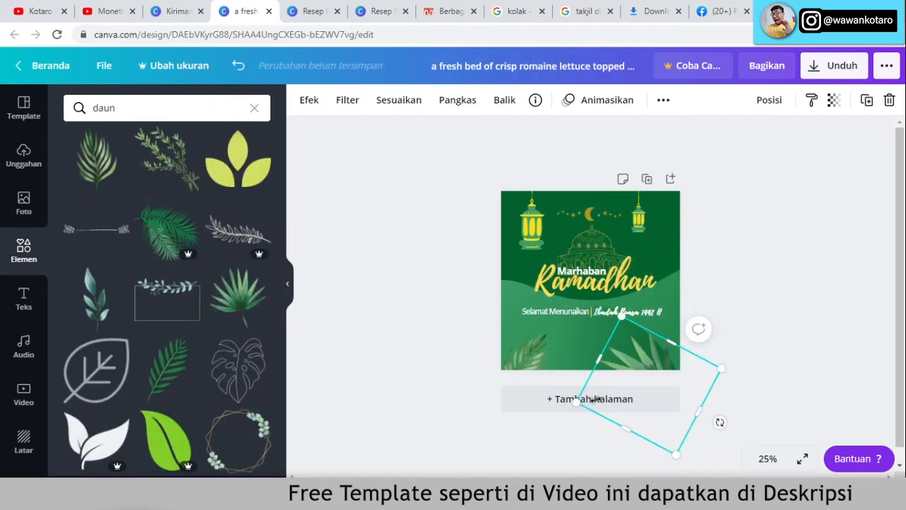
drag(579, 403, 660, 352)
Delete the palm leaves from both lower corners of the page.
click(520, 352)
click(520, 352)
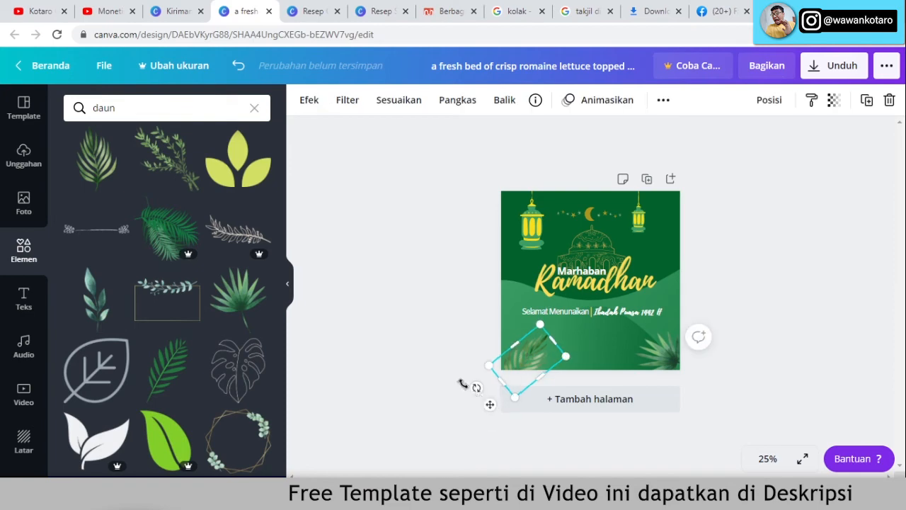
click(767, 458)
click(770, 305)
click(725, 361)
key(Delete)
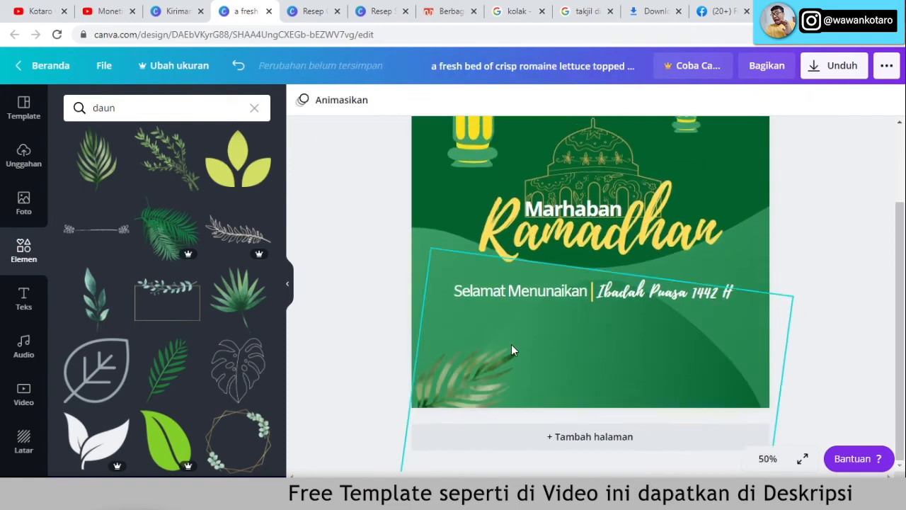
click(511, 346)
key(Delete)
Shift the darker bottom wave slightly to the left.
scroll(725, 367, up, 2)
scroll(725, 367, down, 1)
click(657, 383)
drag(658, 383, 659, 385)
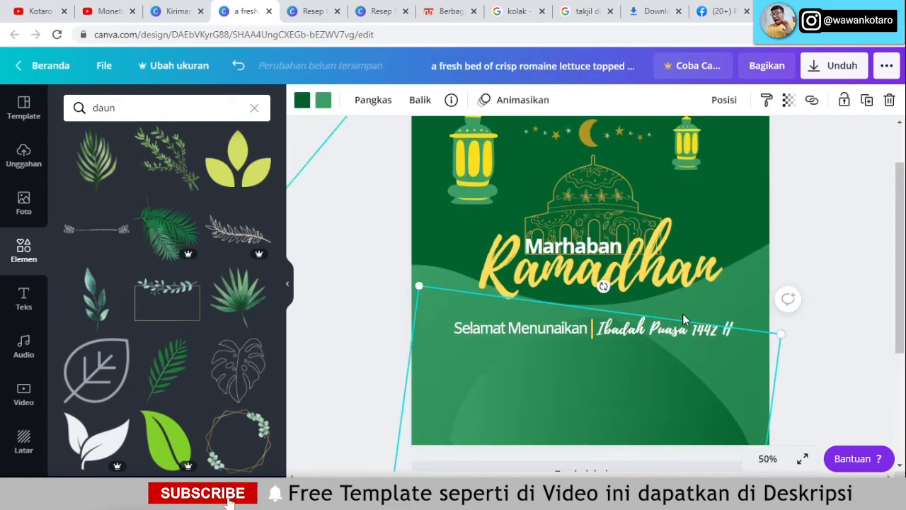
Rotate the darker bottom wave and centre it along the page's lower edge beneath the fasting greeting.
drag(788, 301, 473, 313)
drag(572, 387, 582, 379)
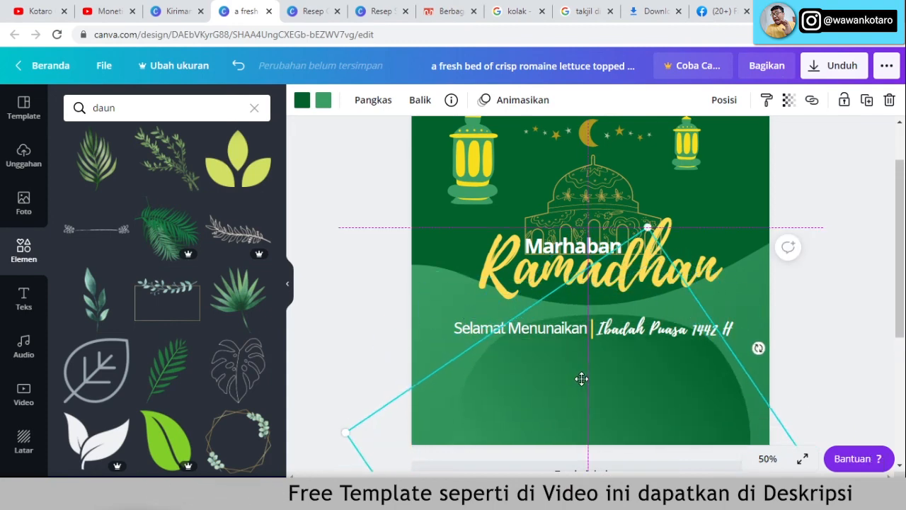
click(884, 333)
scroll(863, 347, down, 1)
click(769, 458)
click(784, 330)
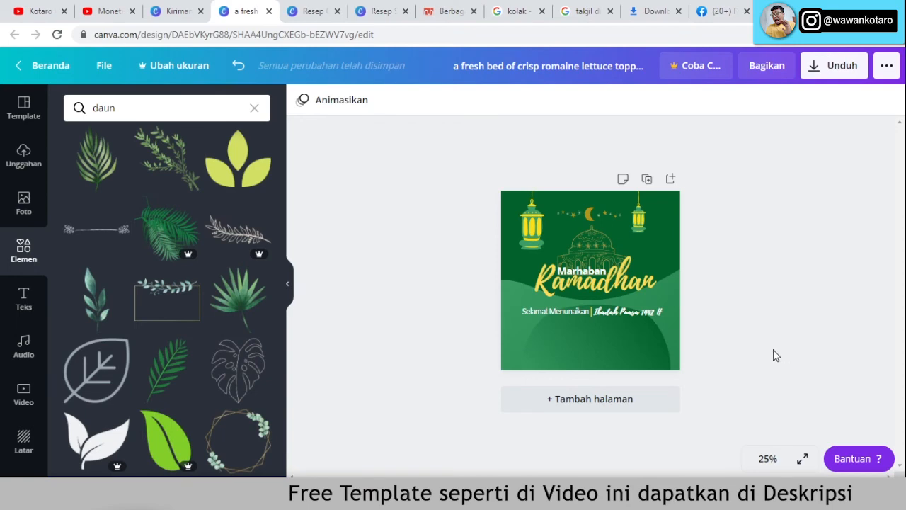
Search the elements for "rumput", add the grass with a tall leafy stalk, and place it in the page's lower-left corner.
scroll(91, 358, down, 5)
drag(118, 107, 30, 111)
text(rumput)
key(Return)
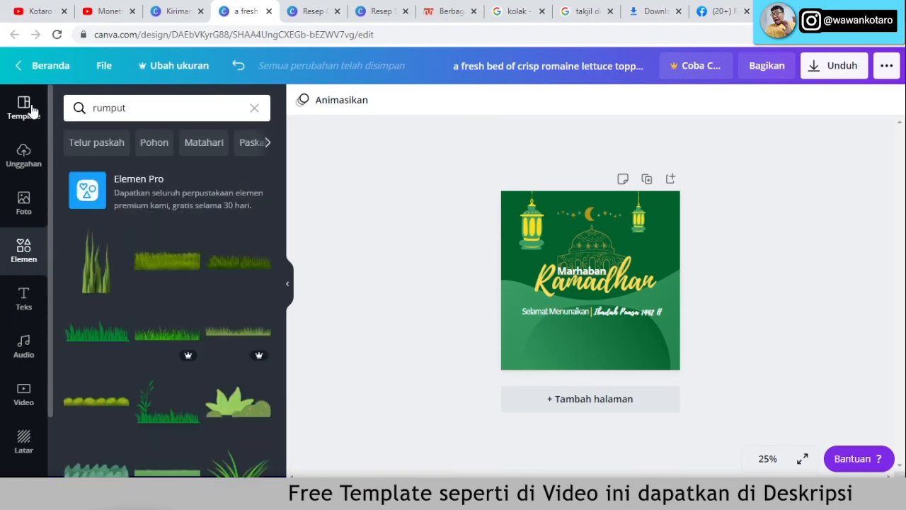
scroll(155, 233, down, 1)
click(185, 347)
drag(600, 293, 543, 367)
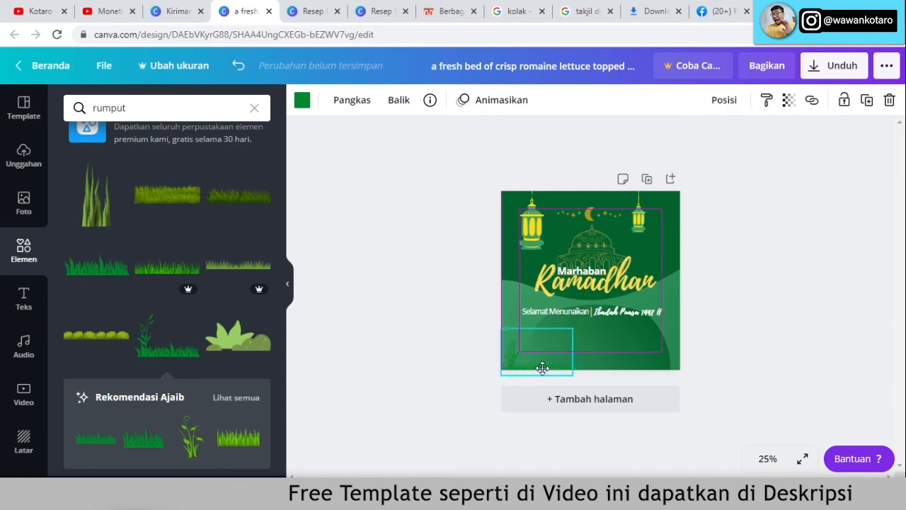
Enlarge the grass to about the page's width, send it behind the greeting text and shift it slightly left.
drag(638, 327, 722, 316)
click(724, 101)
click(626, 138)
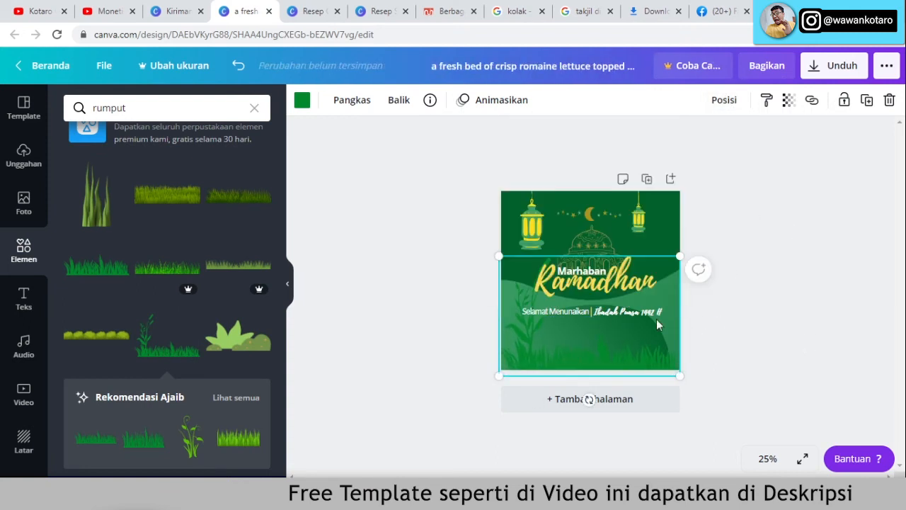
drag(628, 356, 616, 352)
Recolour the grass with the document's dark green, shrink it, and fit it into the page's lower-left corner.
click(303, 100)
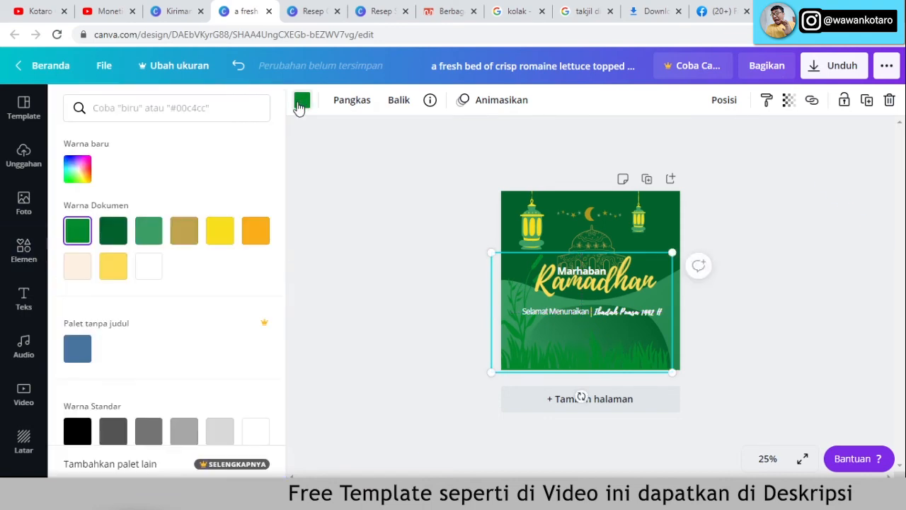
click(113, 230)
drag(491, 253, 508, 264)
drag(557, 350, 545, 356)
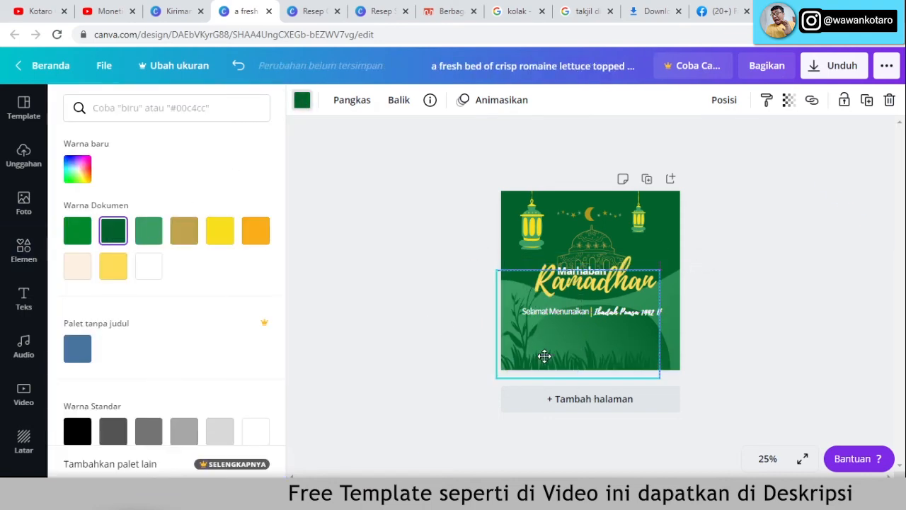
drag(497, 270, 518, 286)
drag(572, 362, 550, 359)
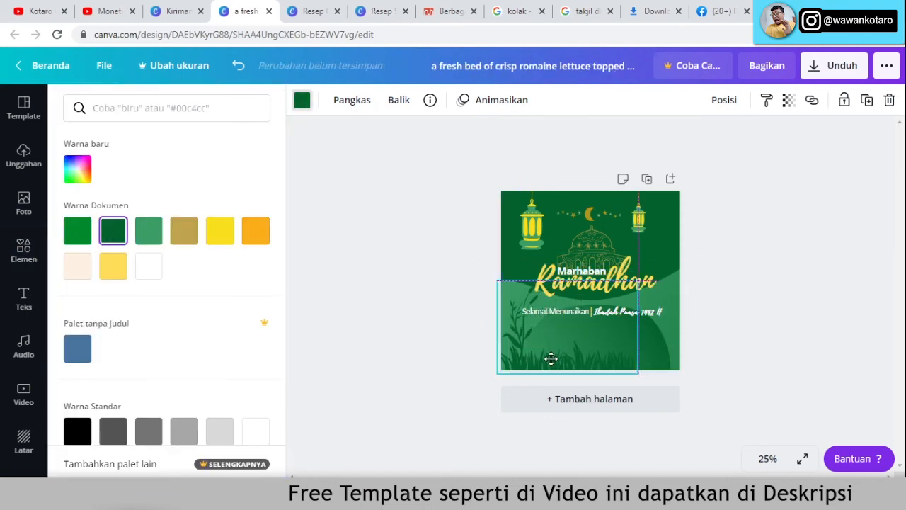
click(719, 305)
Lower the "Selamat Menunaikan" and "Ibadah Puasa 1442 H" texts by the same amount so they share one line.
click(768, 458)
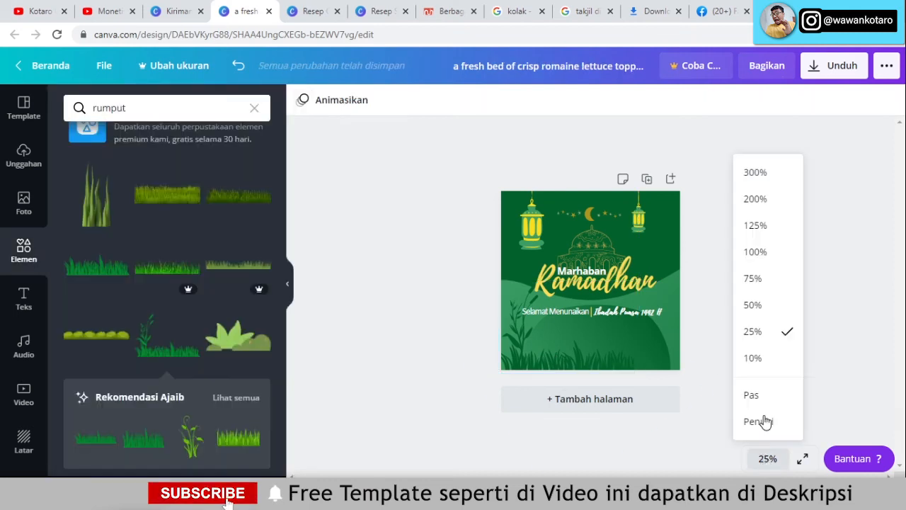
click(765, 420)
scroll(758, 306, down, 1)
click(577, 292)
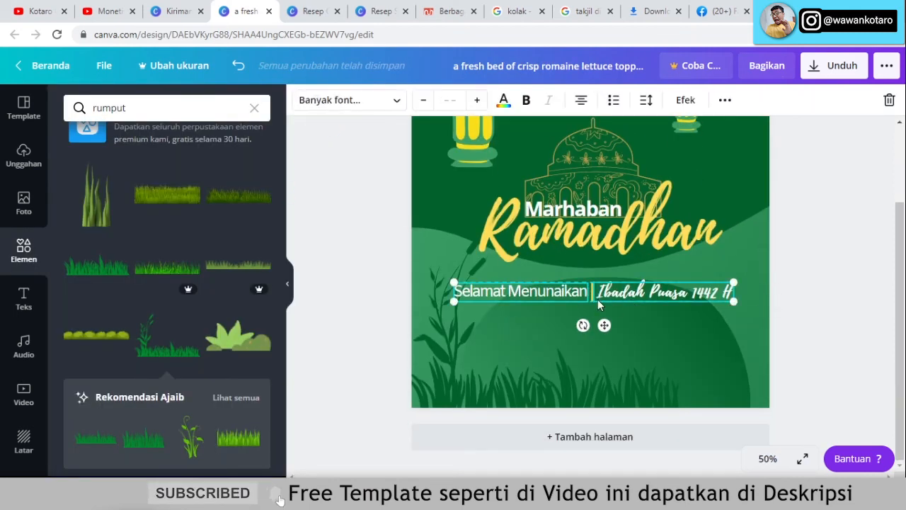
click(590, 296)
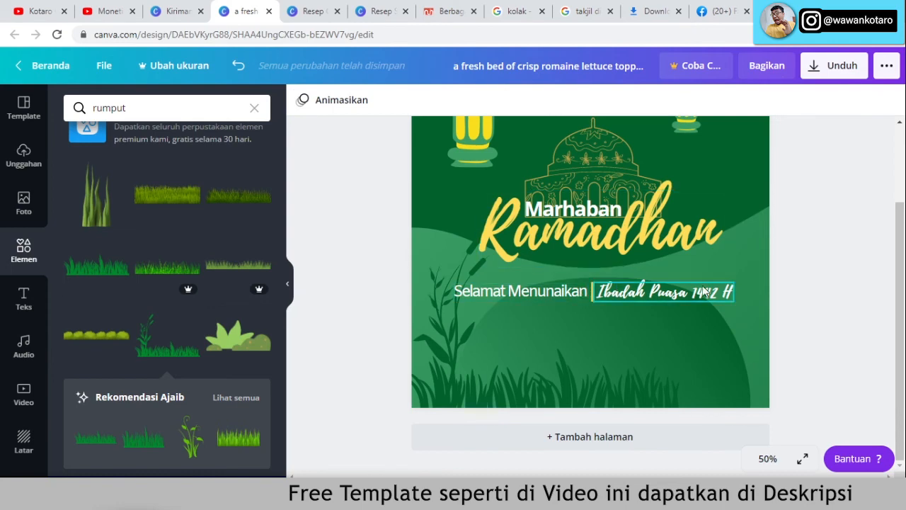
drag(577, 299, 580, 332)
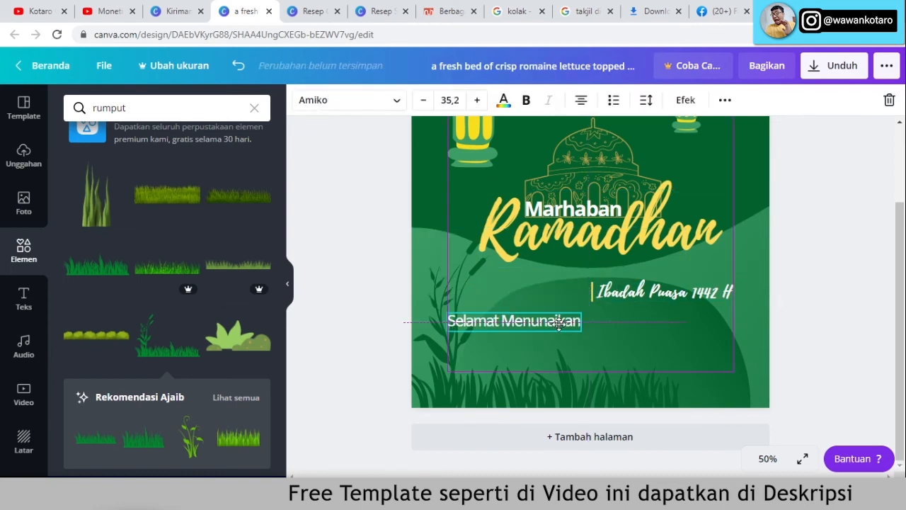
click(599, 298)
drag(636, 293, 633, 330)
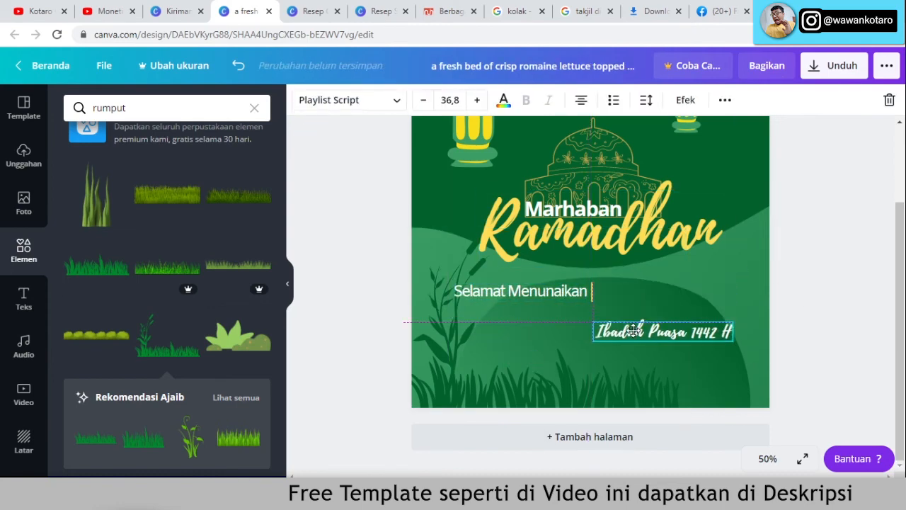
drag(559, 300, 558, 322)
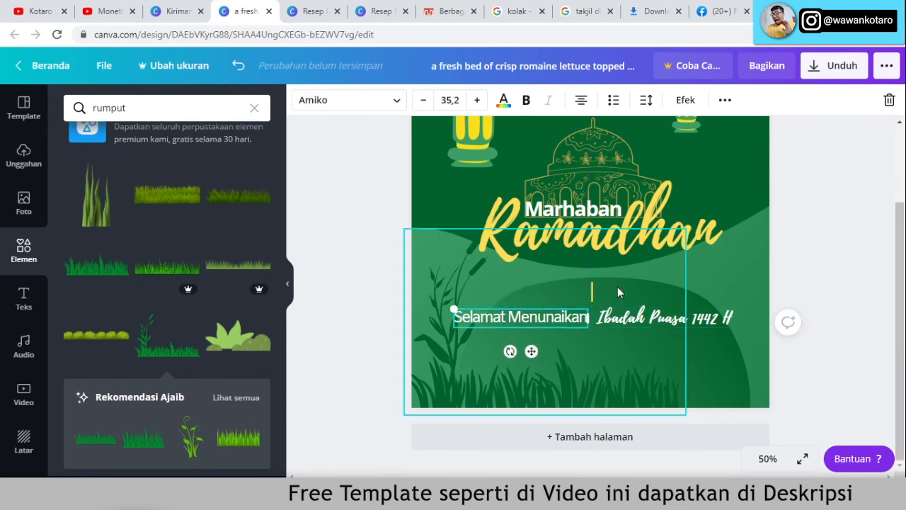
Move the grass aside and lower the yellow divider line to sit between the two greeting texts.
click(602, 263)
click(593, 287)
drag(614, 356, 480, 357)
drag(592, 291, 592, 316)
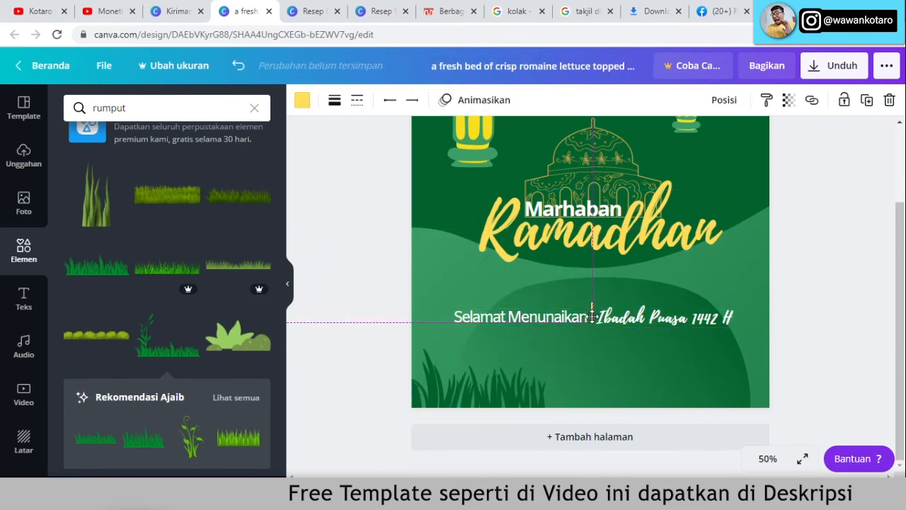
Place a horizontally flipped copy of the grass at the page's lower right, with its tall stalk beyond the page edge.
drag(662, 387, 858, 378)
click(391, 100)
click(425, 136)
click(791, 298)
scroll(755, 284, up, 2)
scroll(751, 298, down, 2)
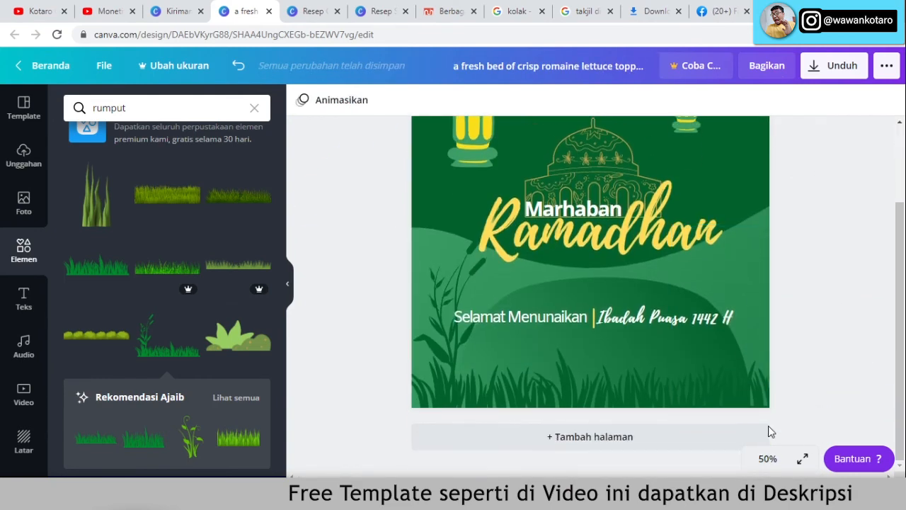
Shift the left grass slightly right and the right grass slightly left along the page's bottom.
click(768, 458)
click(778, 335)
drag(511, 350, 520, 349)
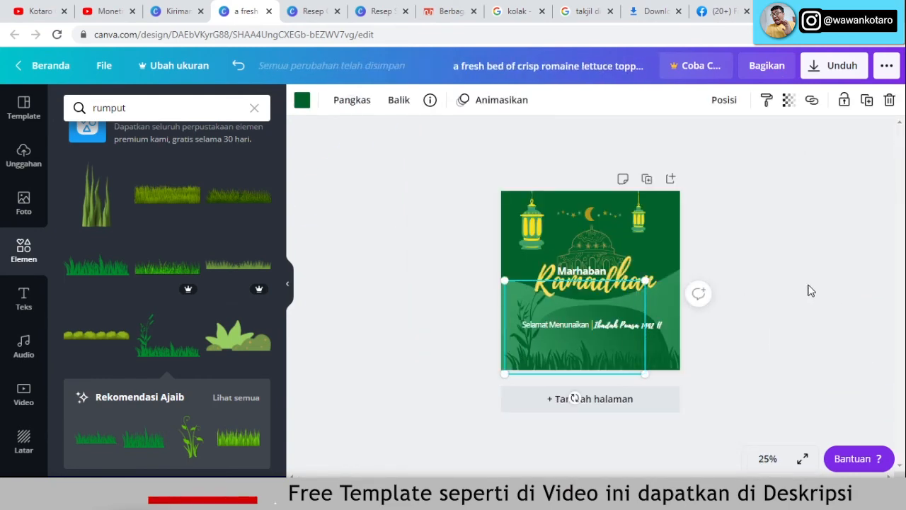
click(809, 288)
mouse_move(676, 365)
mouse_down()
mouse_move(695, 367)
mouse_move(661, 367)
mouse_up()
click(783, 237)
click(771, 237)
Move the large lantern inward, closer to the stars and the mosque dome.
click(542, 225)
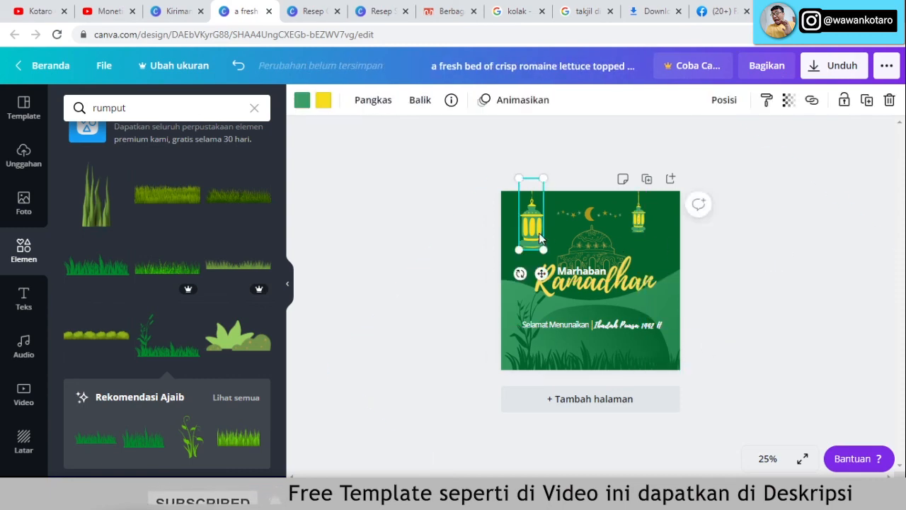
click(732, 248)
click(549, 234)
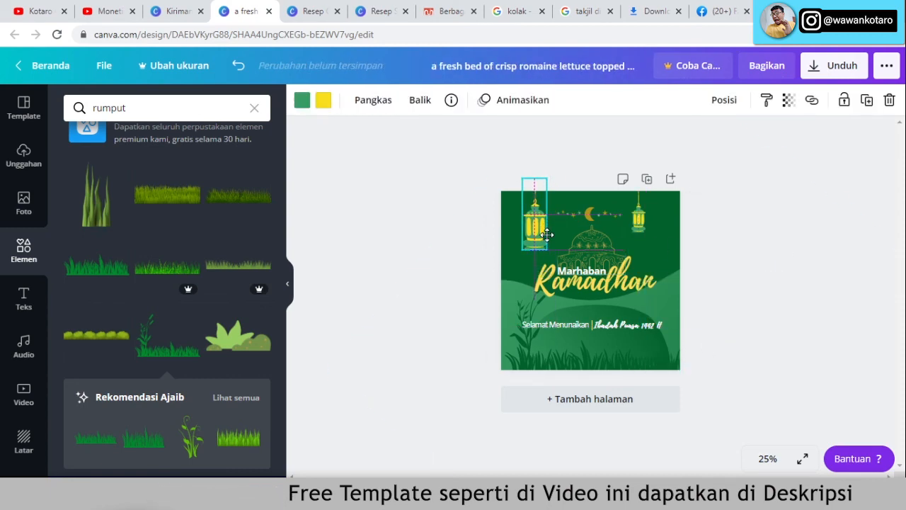
mouse_move(548, 234)
mouse_down()
mouse_move(545, 248)
mouse_move(547, 240)
mouse_up()
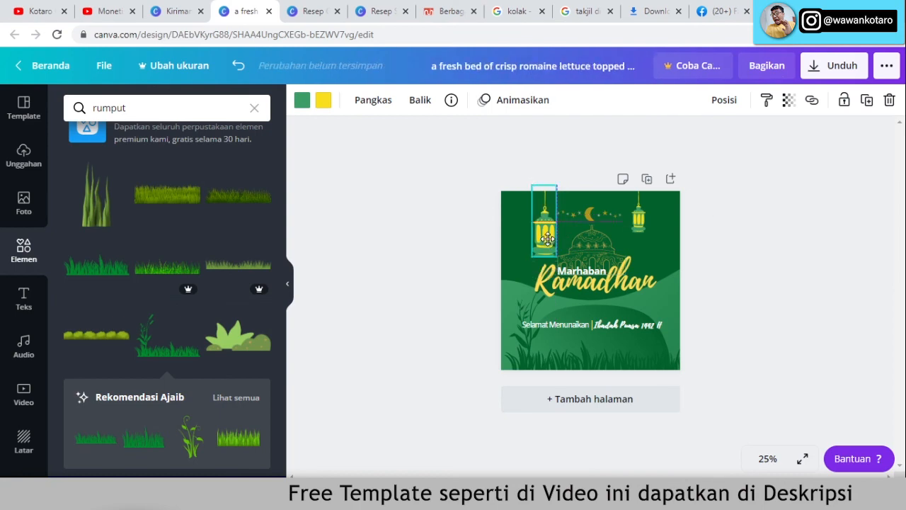
Shrink the small lantern and raise it near the page's top, and shrink the large lantern beside the dome.
click(656, 232)
drag(631, 218, 639, 221)
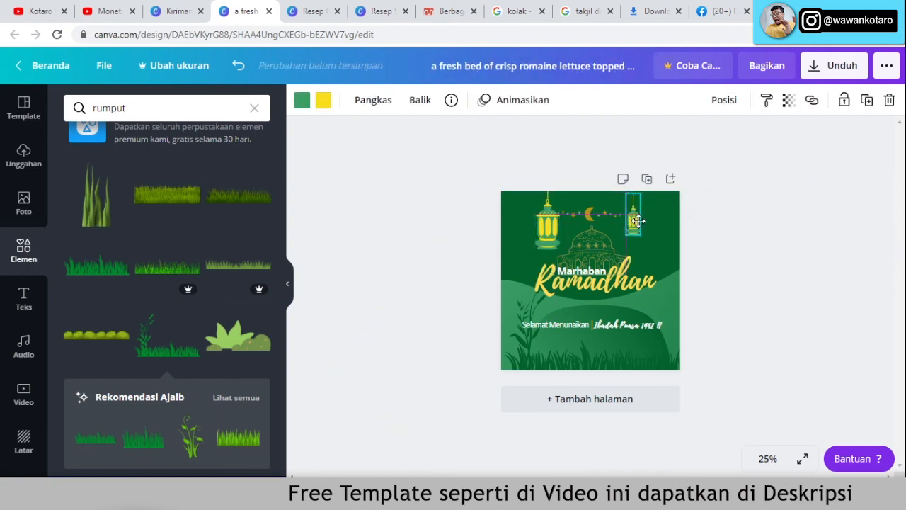
click(776, 236)
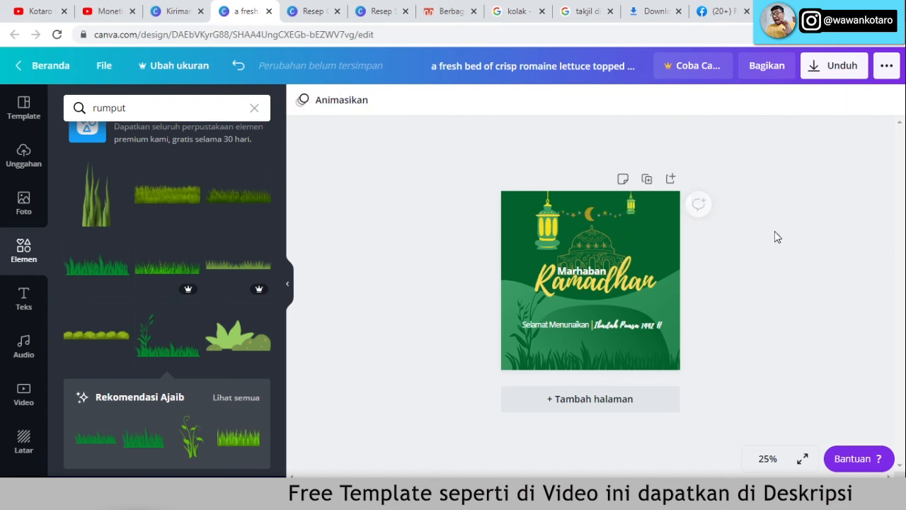
click(547, 234)
drag(535, 250, 541, 235)
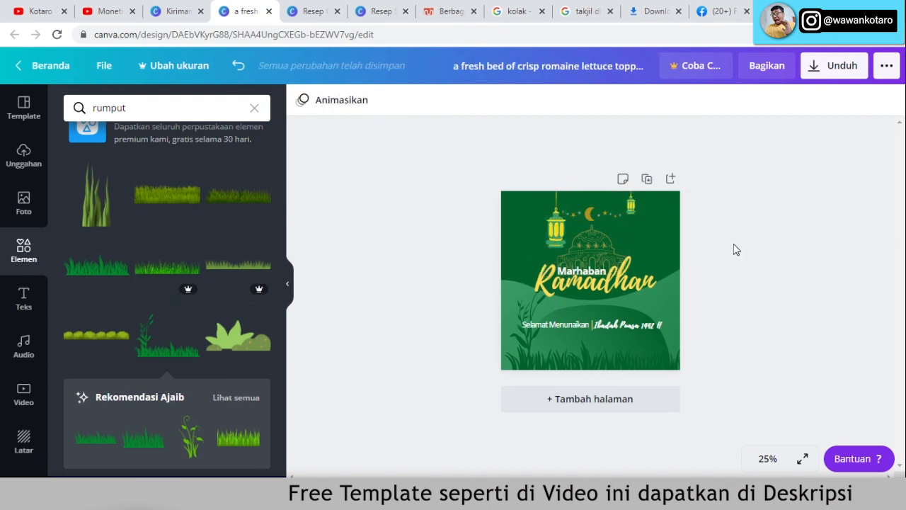
Review the whole design at 50% and 25% zoom to check the lanterns, title, greeting and grass.
click(780, 453)
click(769, 312)
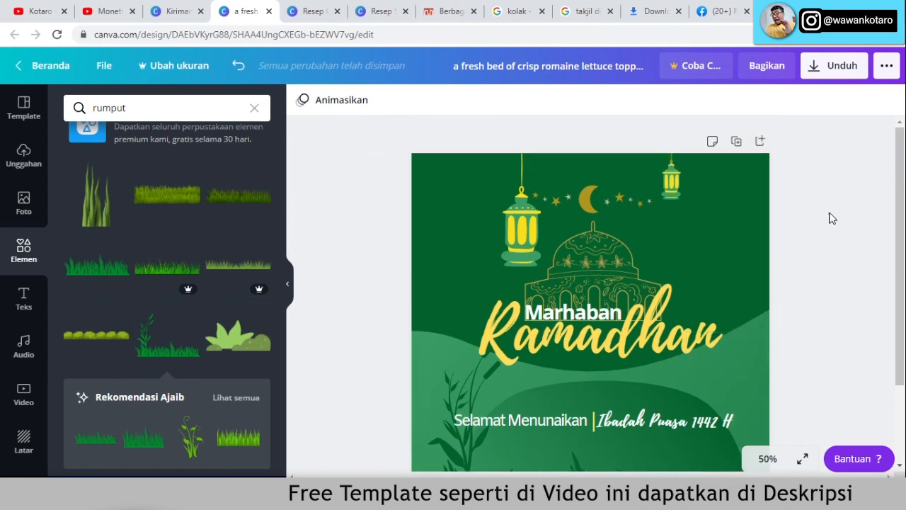
scroll(832, 220, down, 3)
click(768, 459)
click(776, 360)
click(768, 459)
click(779, 332)
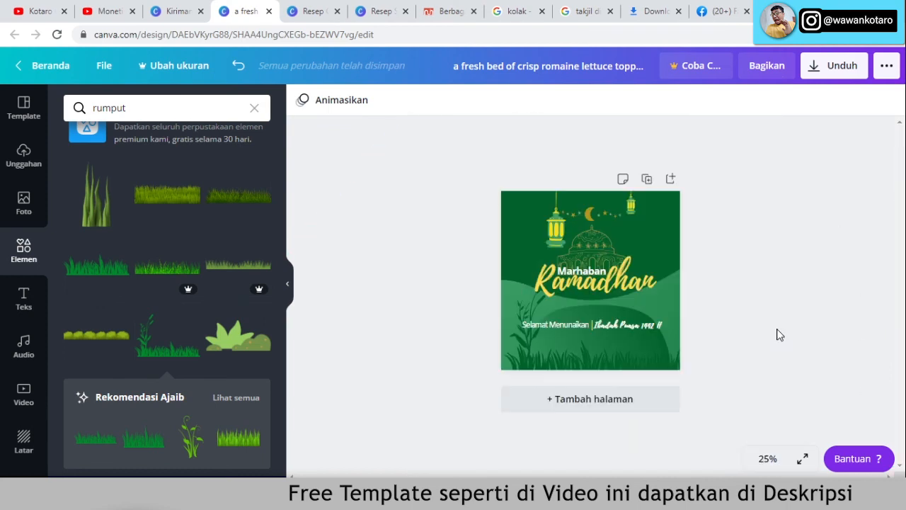
click(768, 459)
click(771, 305)
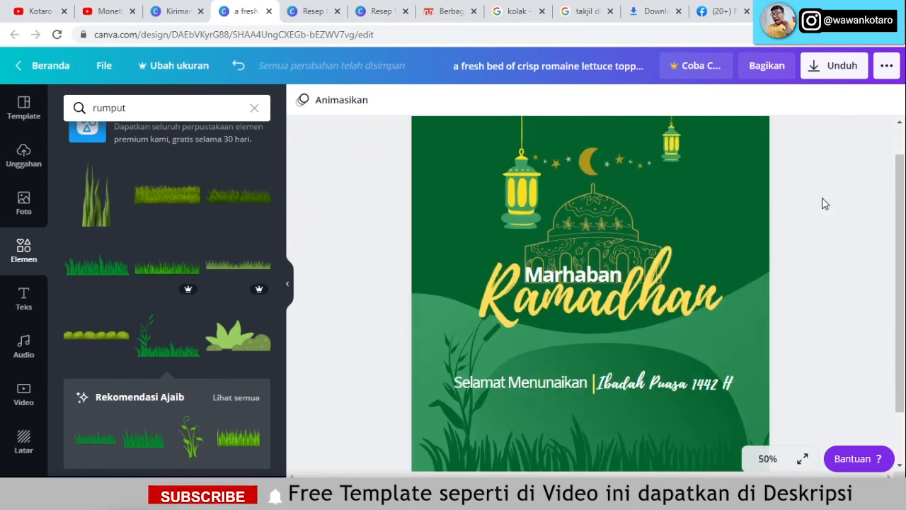
Download the design as a PNG image and choose the KOTARO CREATIVE folder on drive D as the save location.
click(846, 68)
click(779, 407)
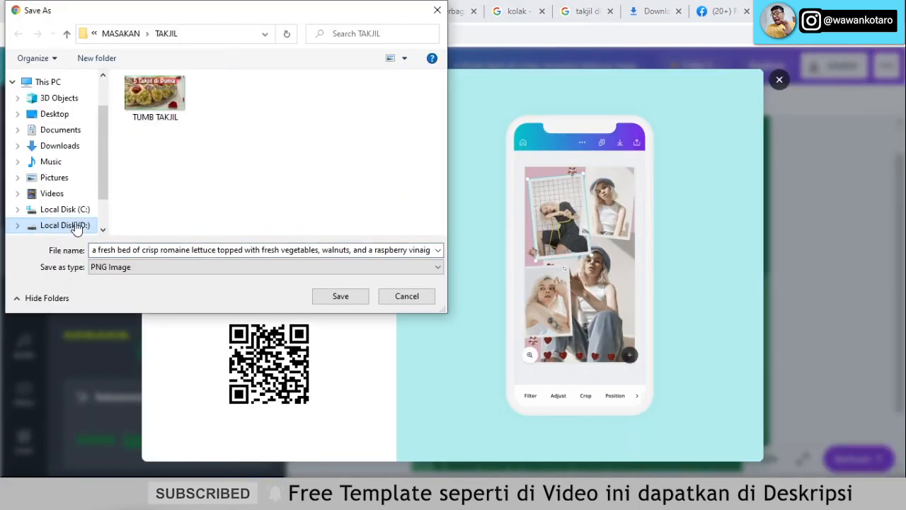
click(65, 226)
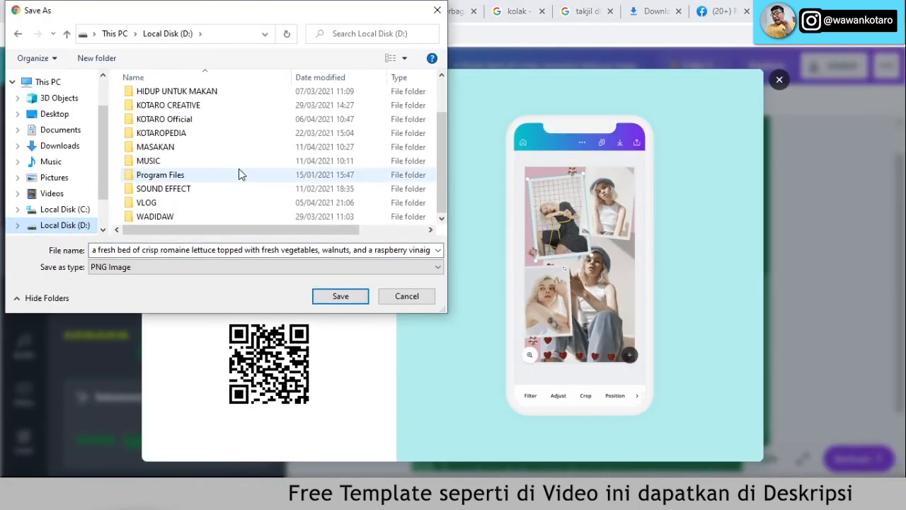
double_click(222, 106)
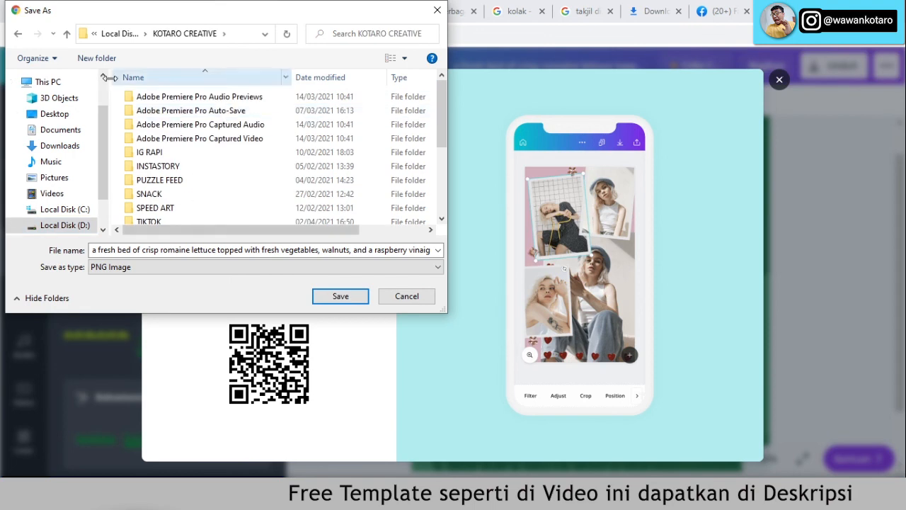
Create a RAMADHAN folder there and save the PNG inside it under a name beginning with "UCAPAN RAMAD".
click(99, 60)
text(RAMAD)
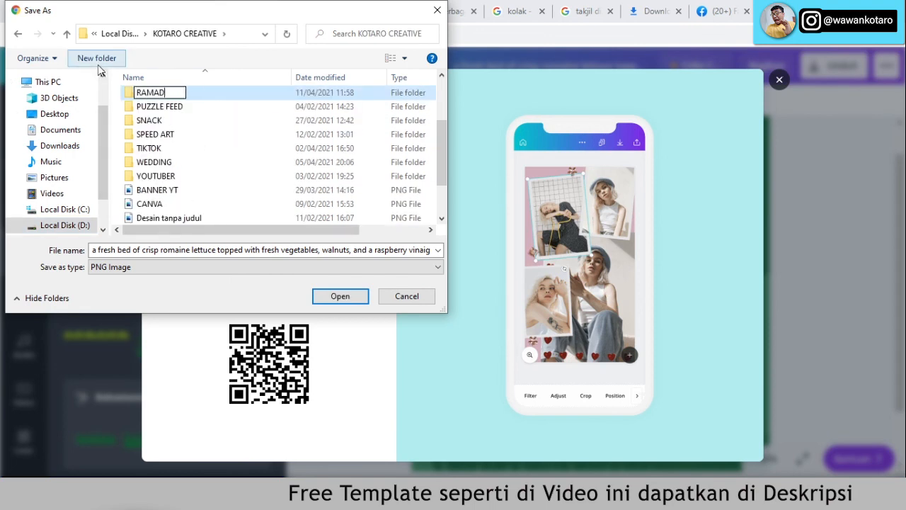
text(HAN)
key(Return)
double_click(222, 106)
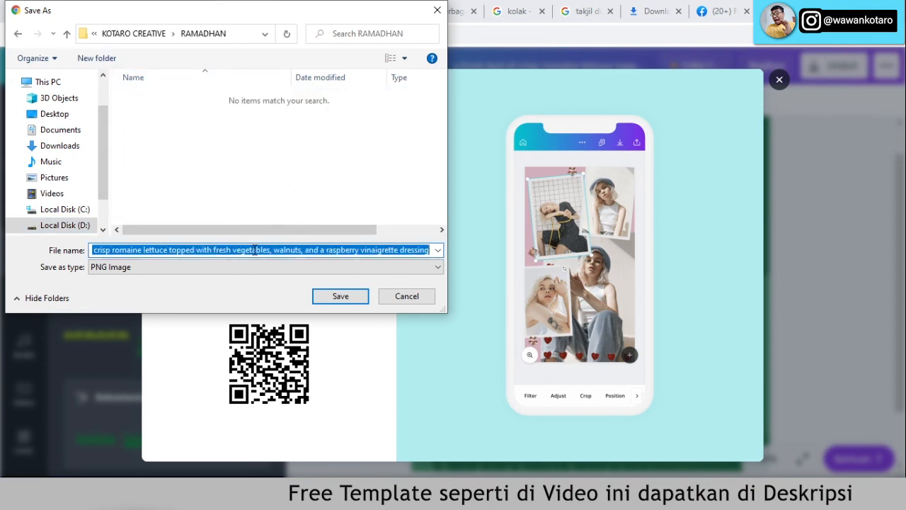
text(uca)
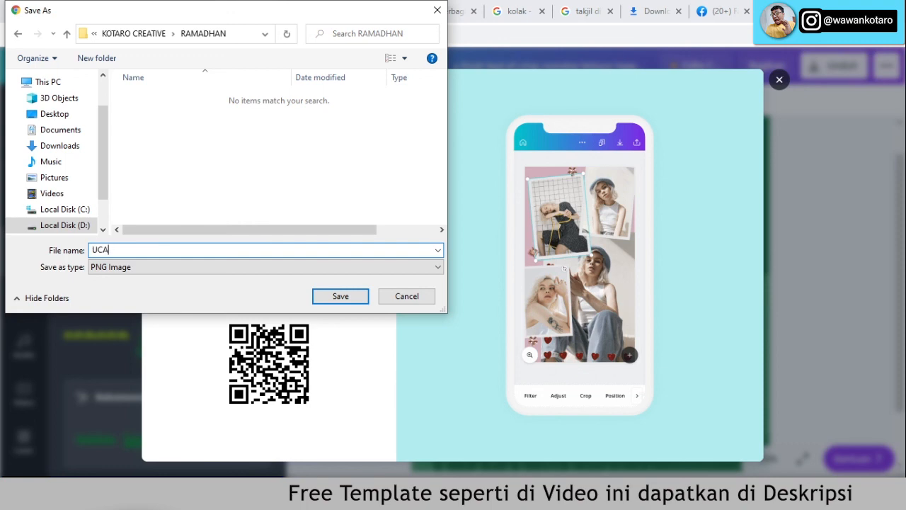
click(340, 297)
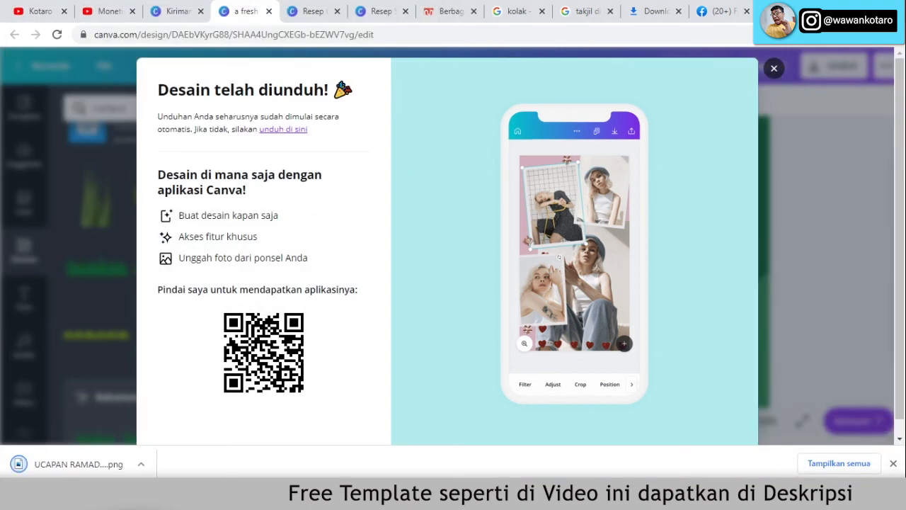